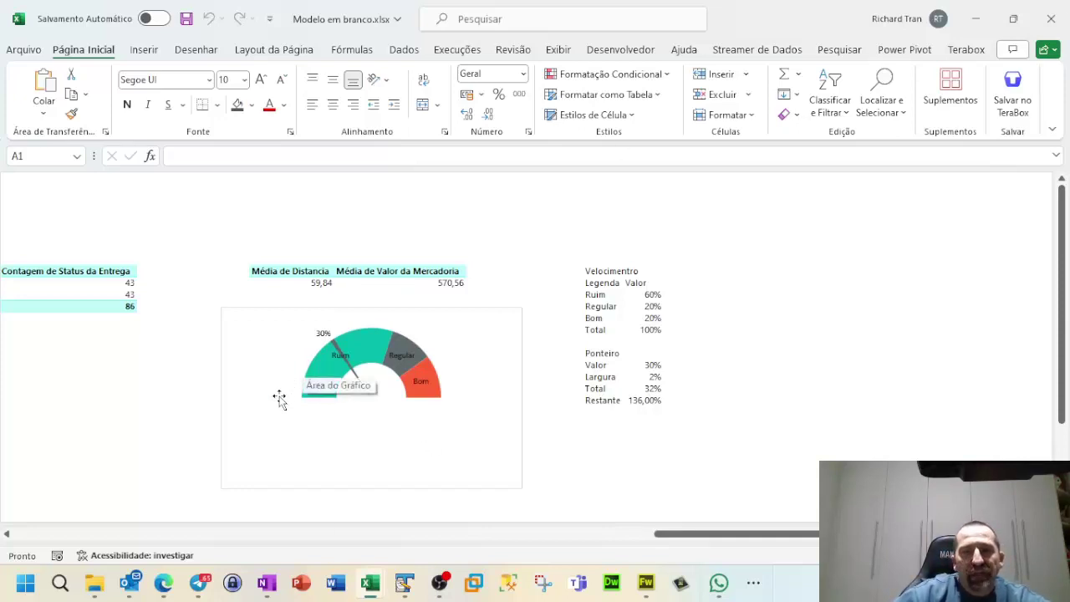
Step: Set the Valor of the Ponteiro table in cell AB17 to 45%
click(657, 367)
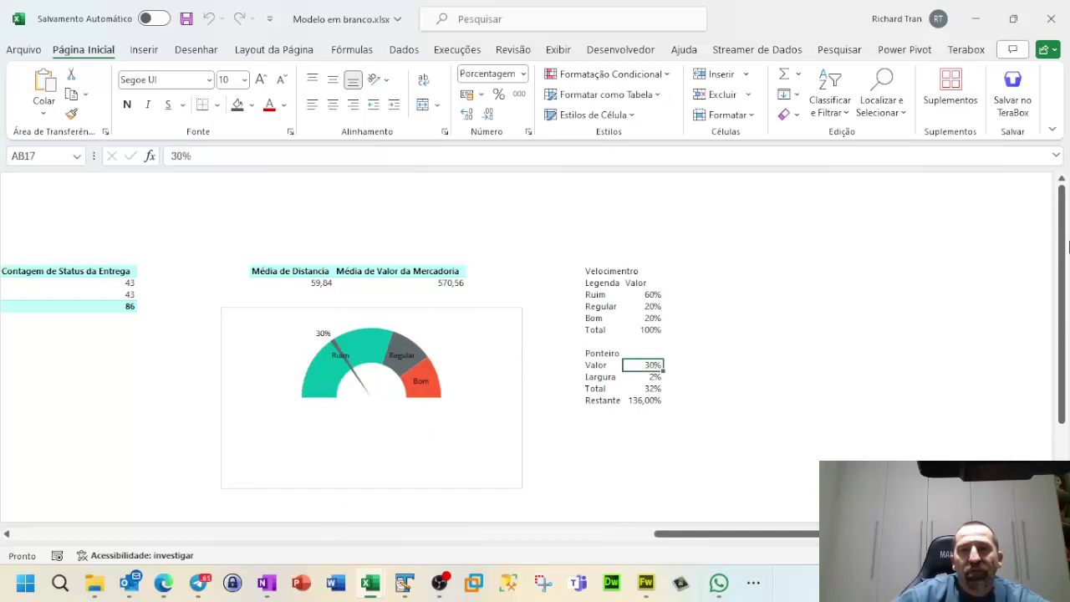
text(45)
key(Return)
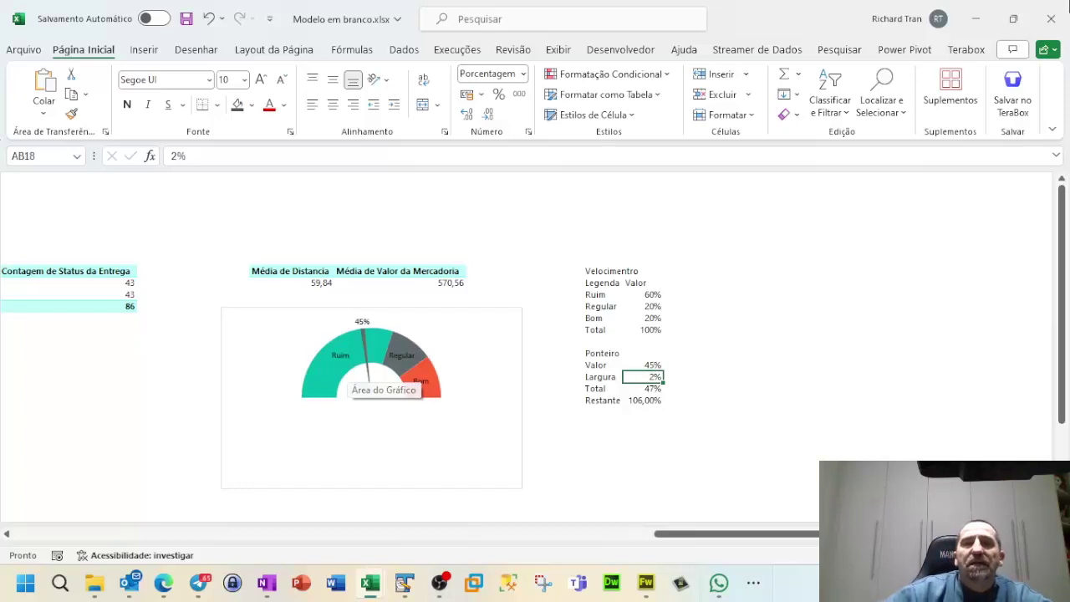
Step: Examine the Velocimentro and Ponteiro data tables that drive the gauge chart
drag(592, 283, 677, 341)
click(753, 319)
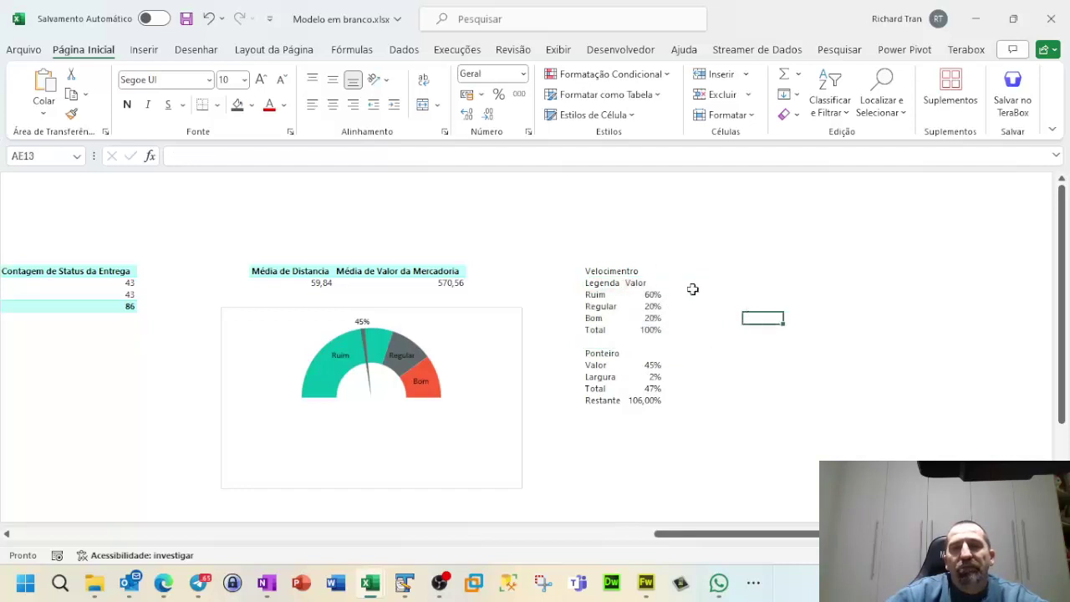
drag(590, 272, 662, 342)
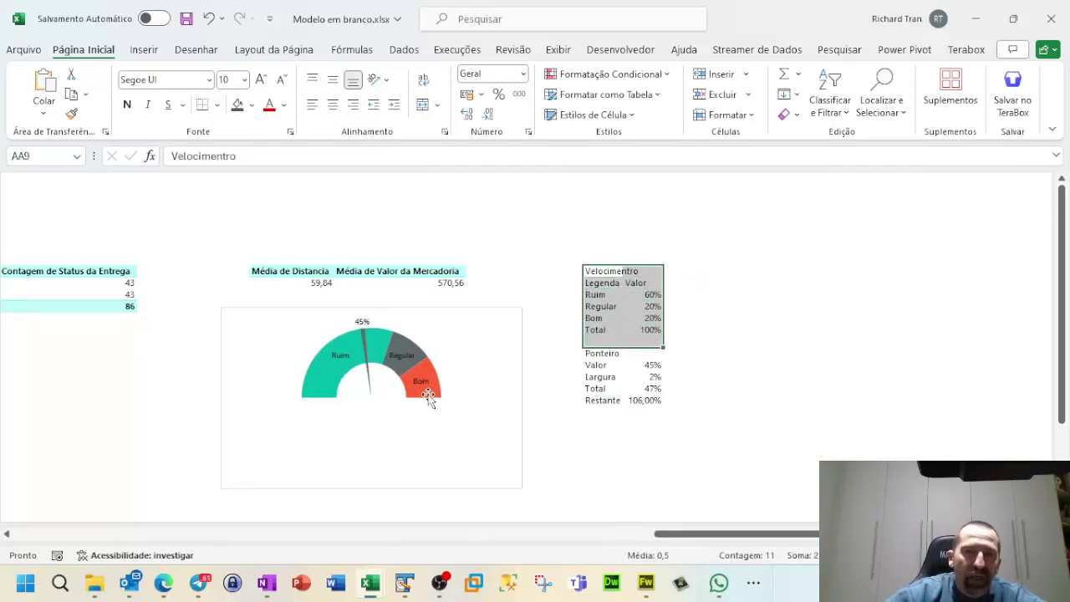
click(761, 354)
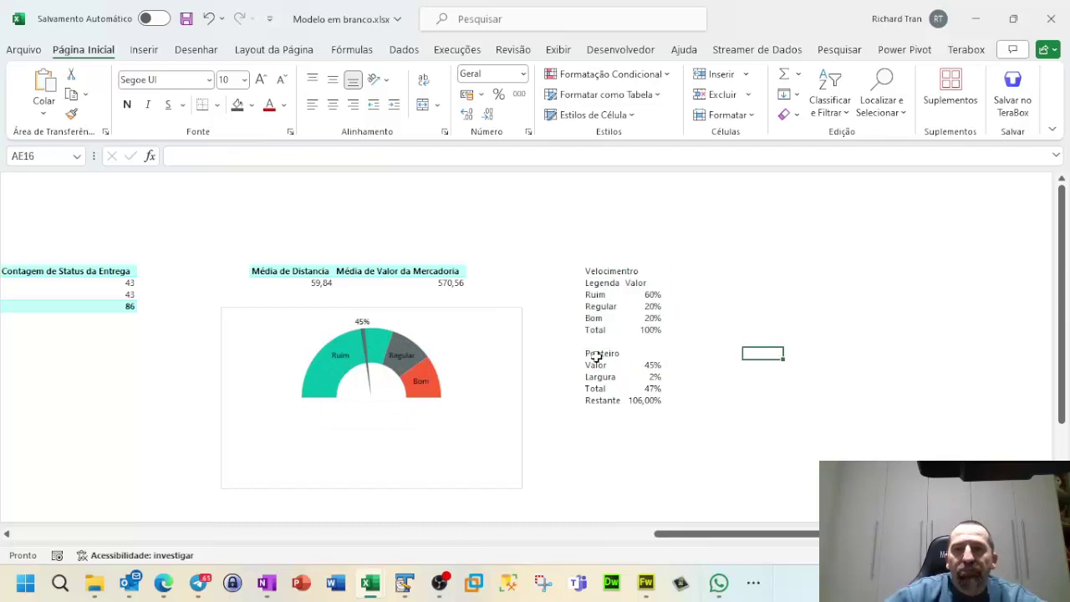
drag(595, 355, 659, 401)
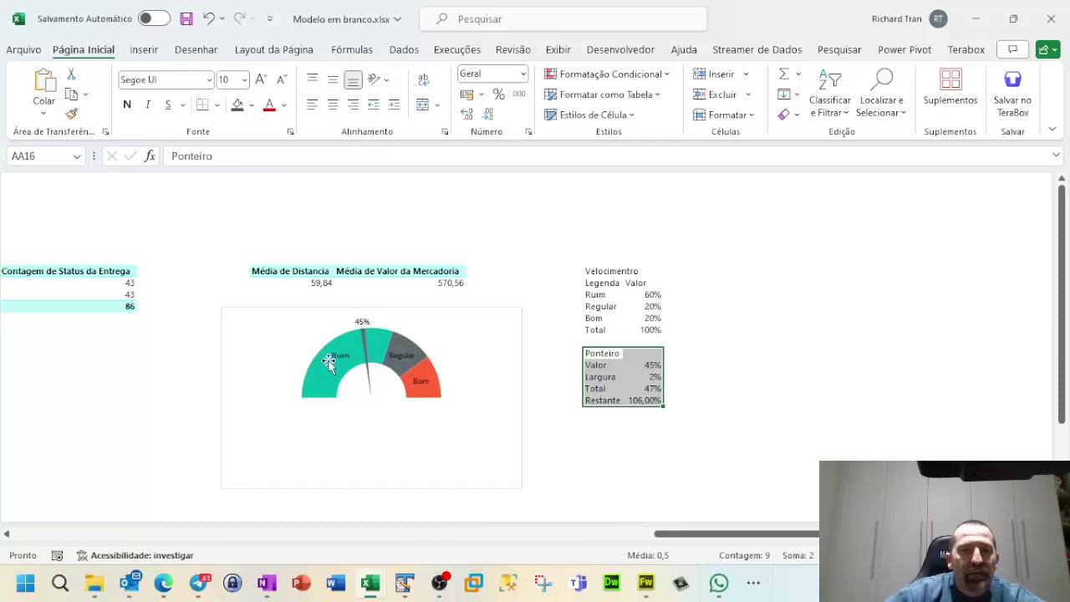
click(770, 334)
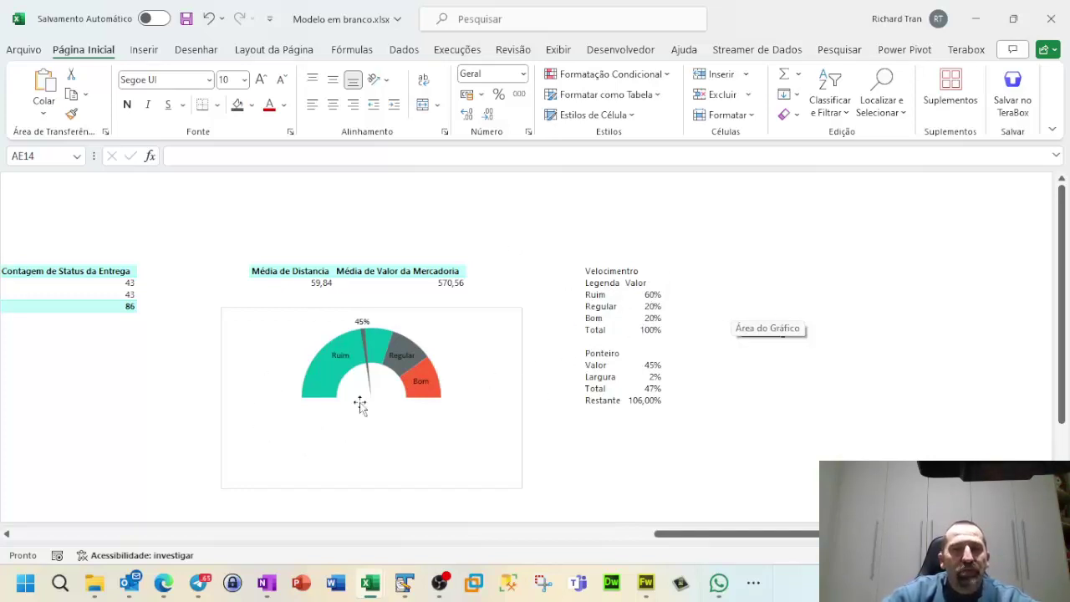
Step: Move the gauge chart slightly to the left on the sheet, keeping it below the averages table
click(476, 310)
drag(476, 310, 449, 311)
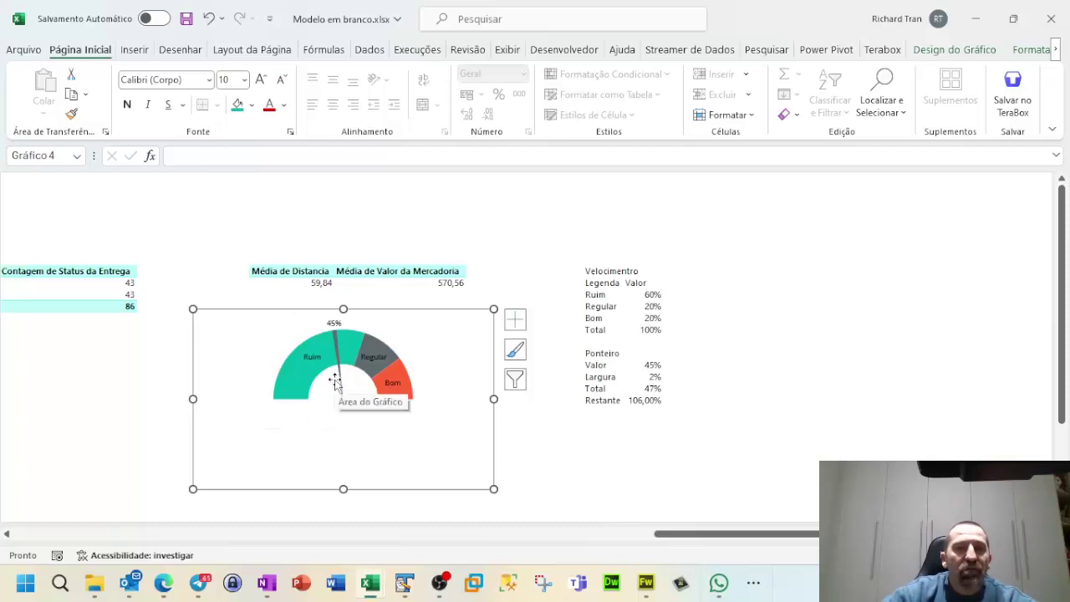
mouse_move(334, 384)
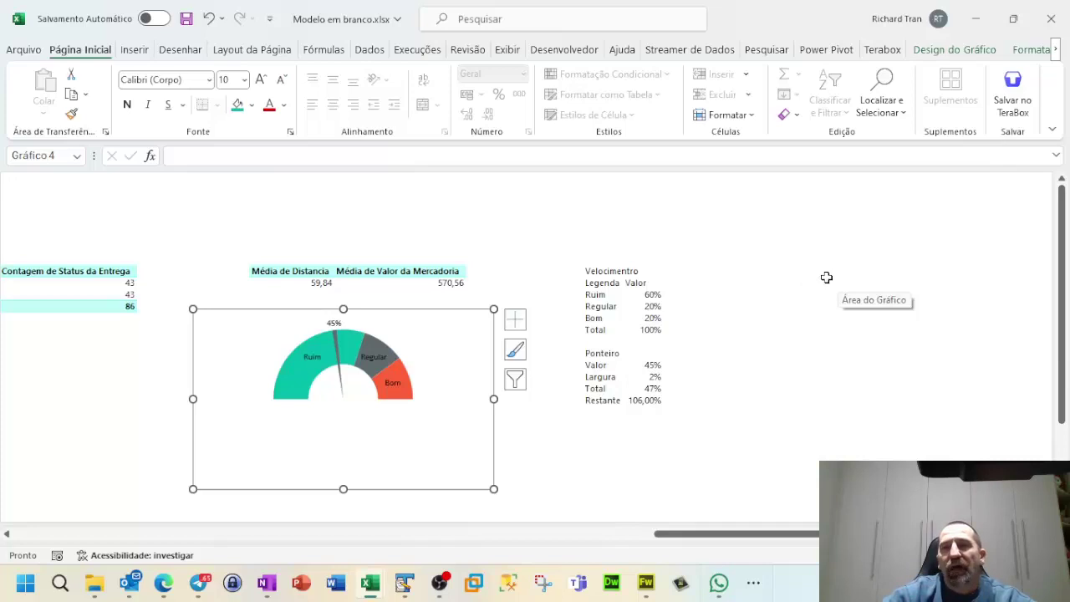
Step: Start a new table with the title Velocimento in cell AG10 and the header Legenda in AG11
click(831, 282)
text(V)
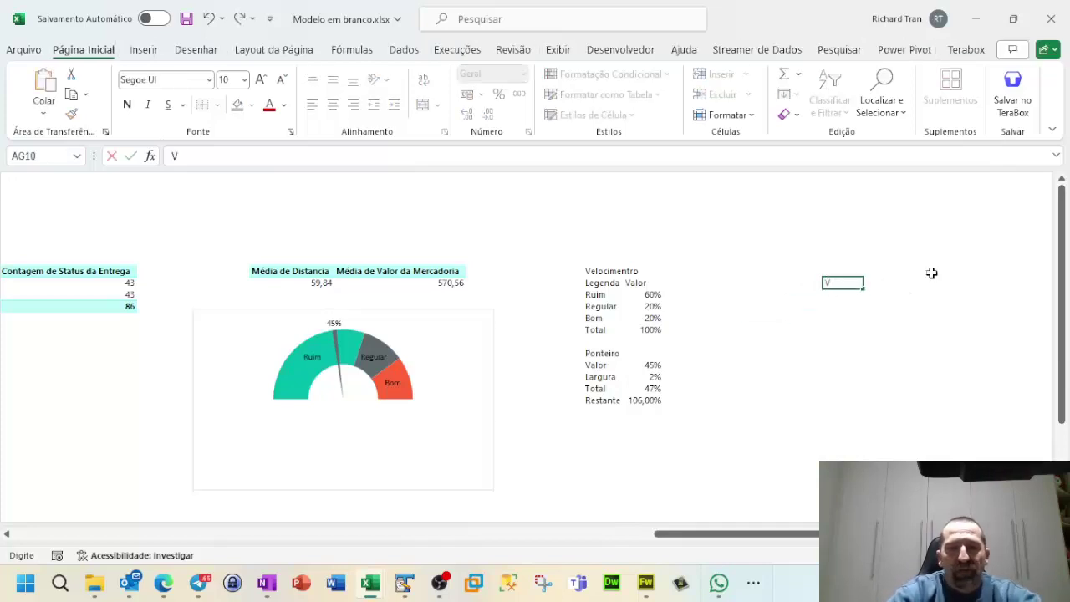
text(elocimento)
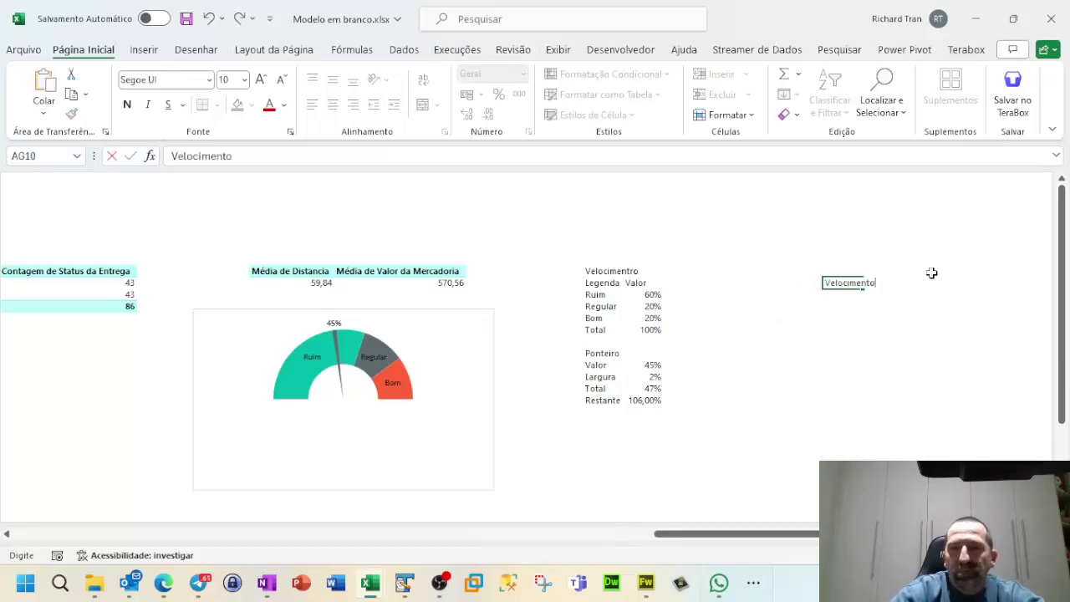
key(Return)
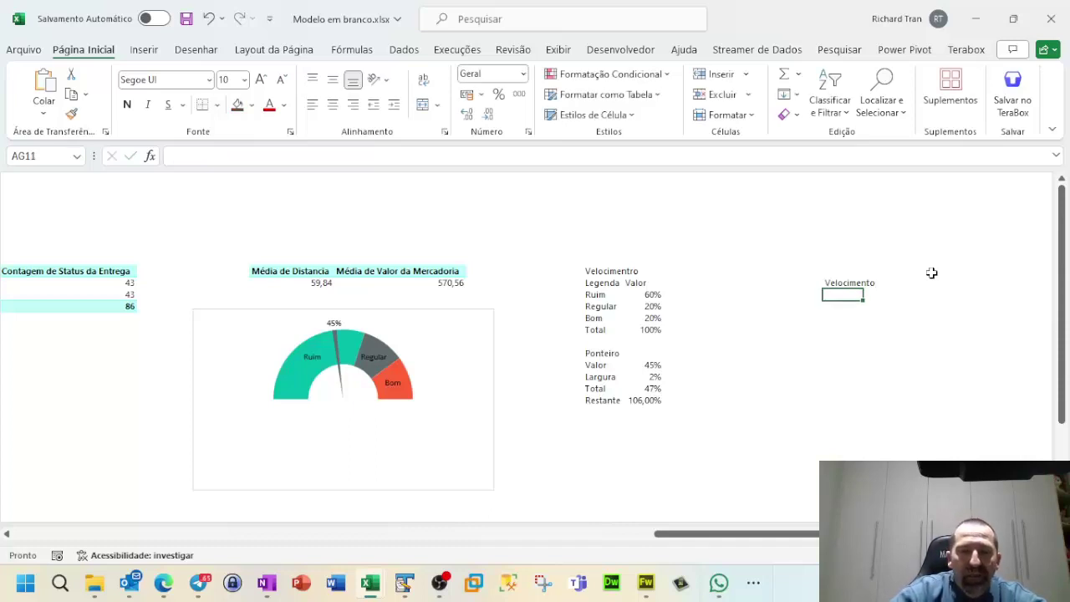
text(Lega)
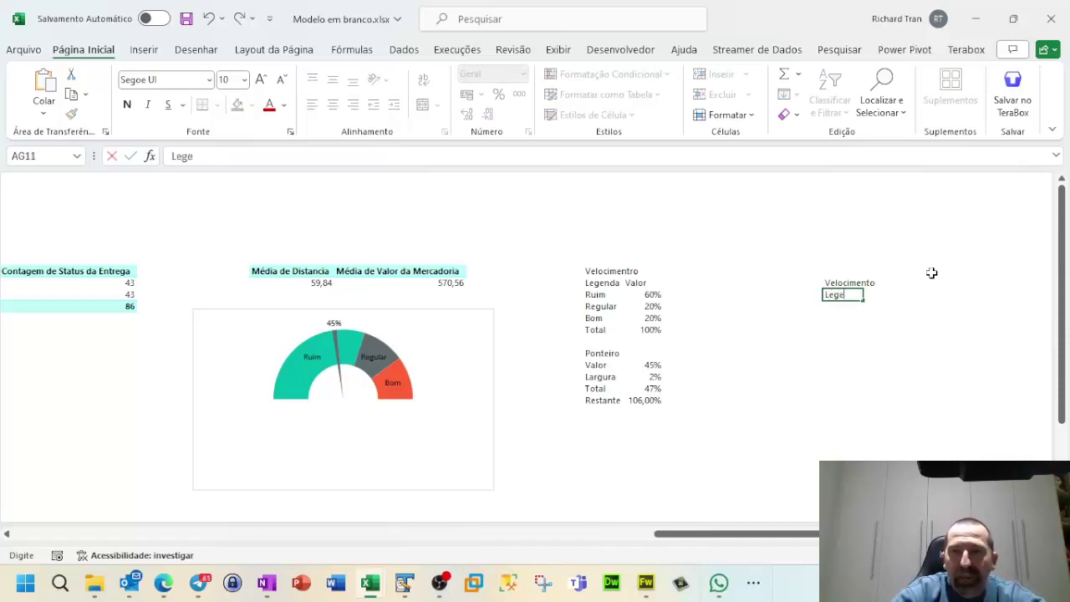
text(nda)
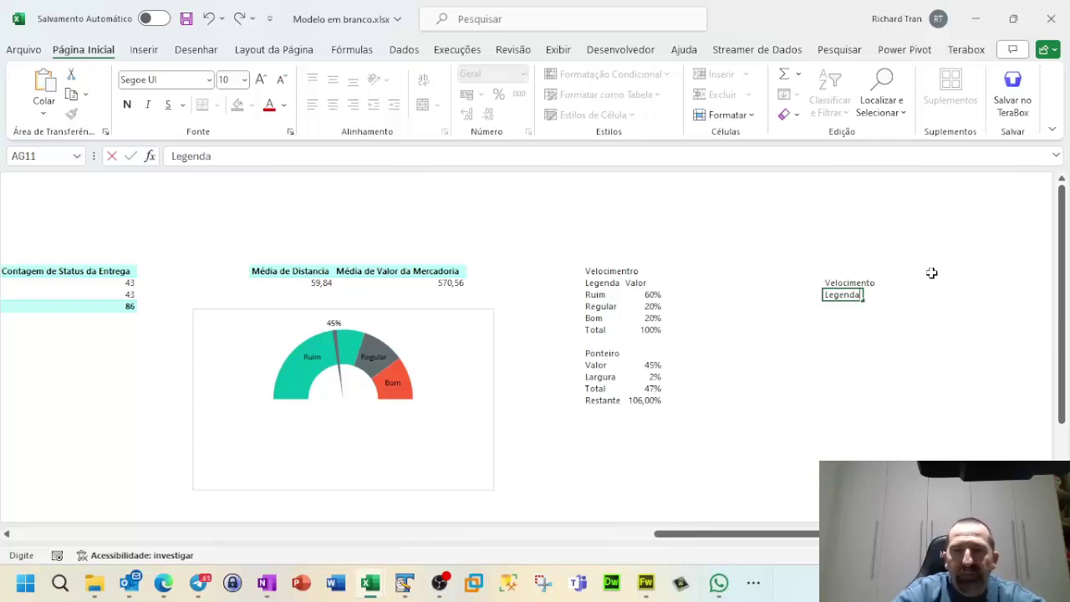
key(Return)
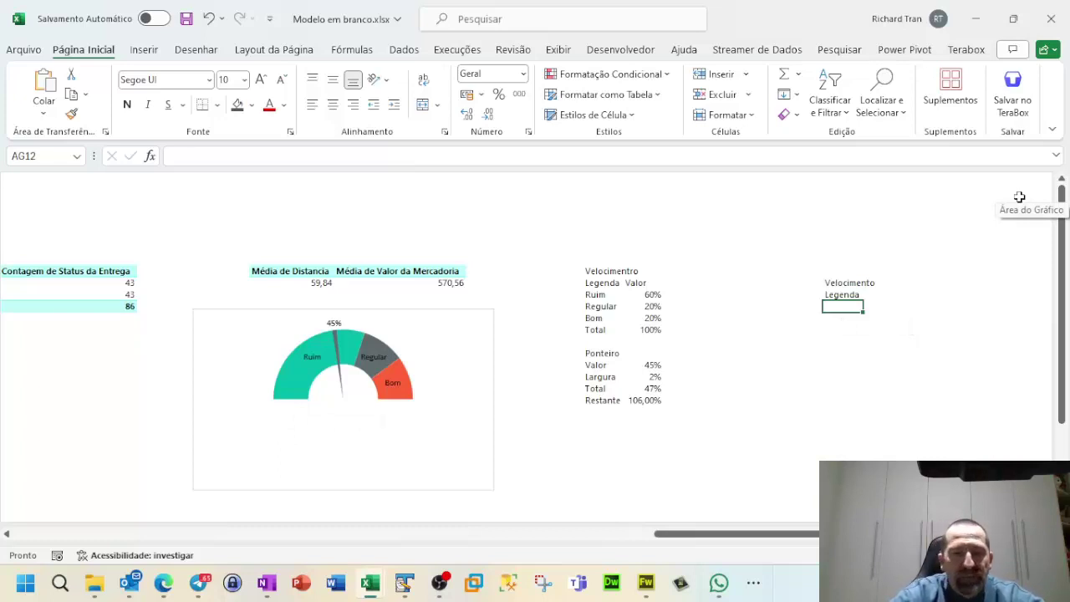
Step: Enter the category labels Pessimo, Ruim and Regular below the Legenda header, in cells AG12 to AG14
text(Pe)
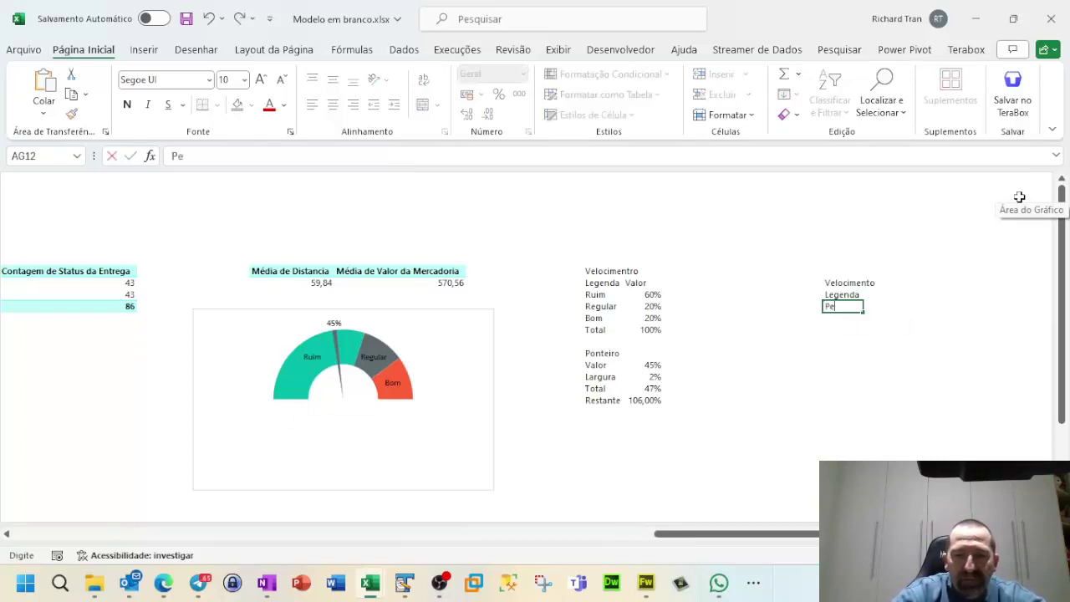
text(ssimo)
key(Return)
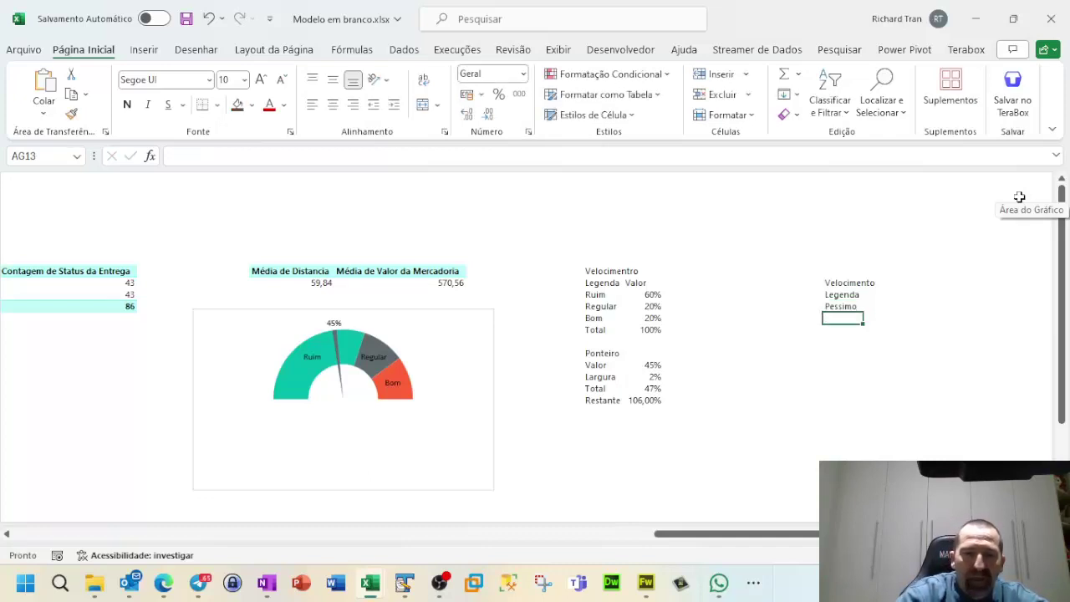
text(Ruim)
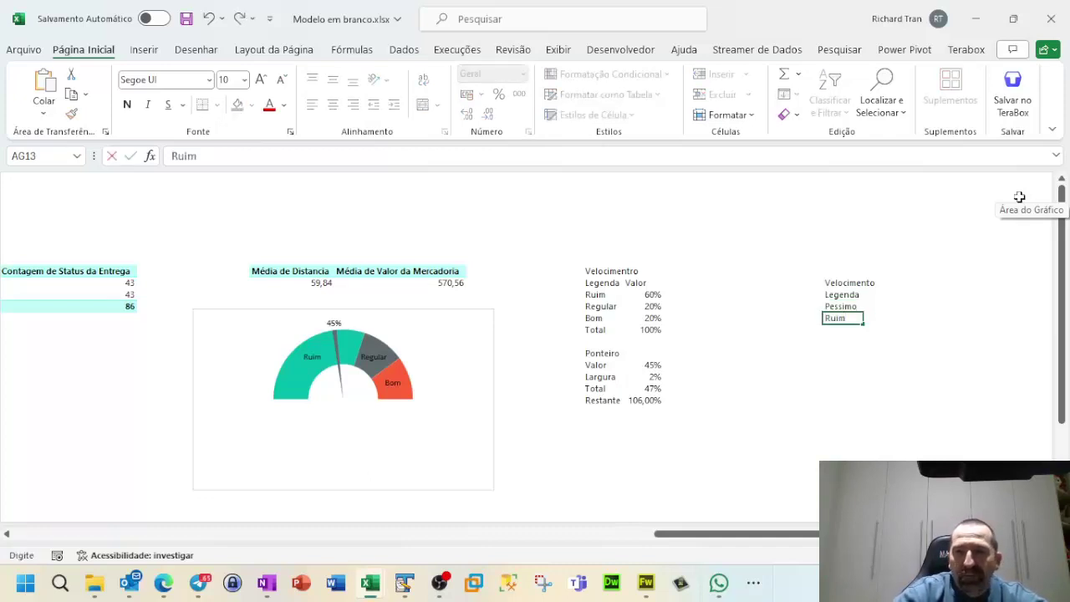
key(Return)
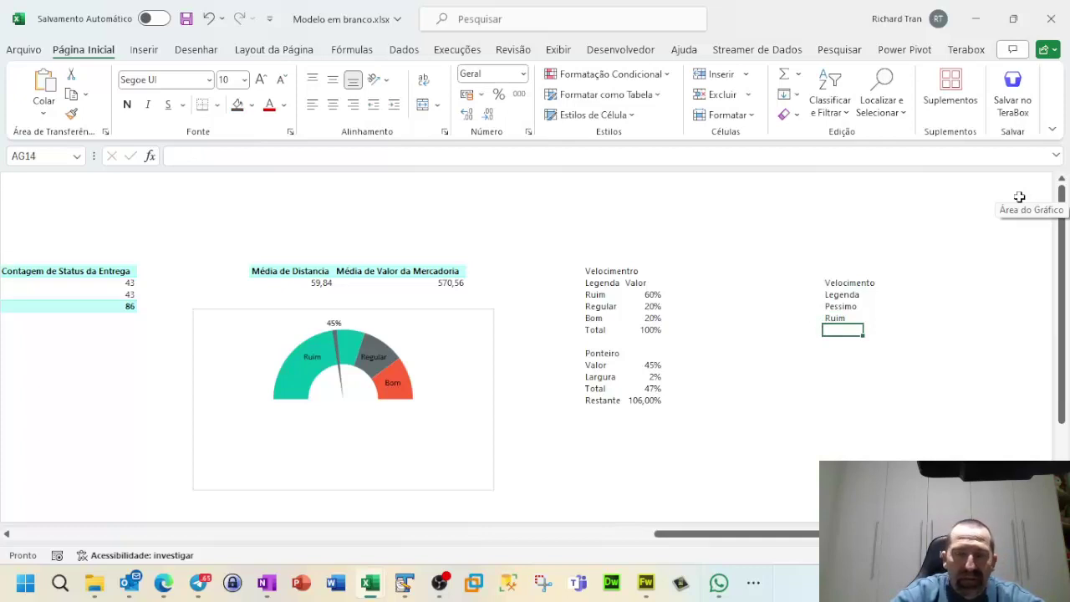
key(F2)
text(ular)
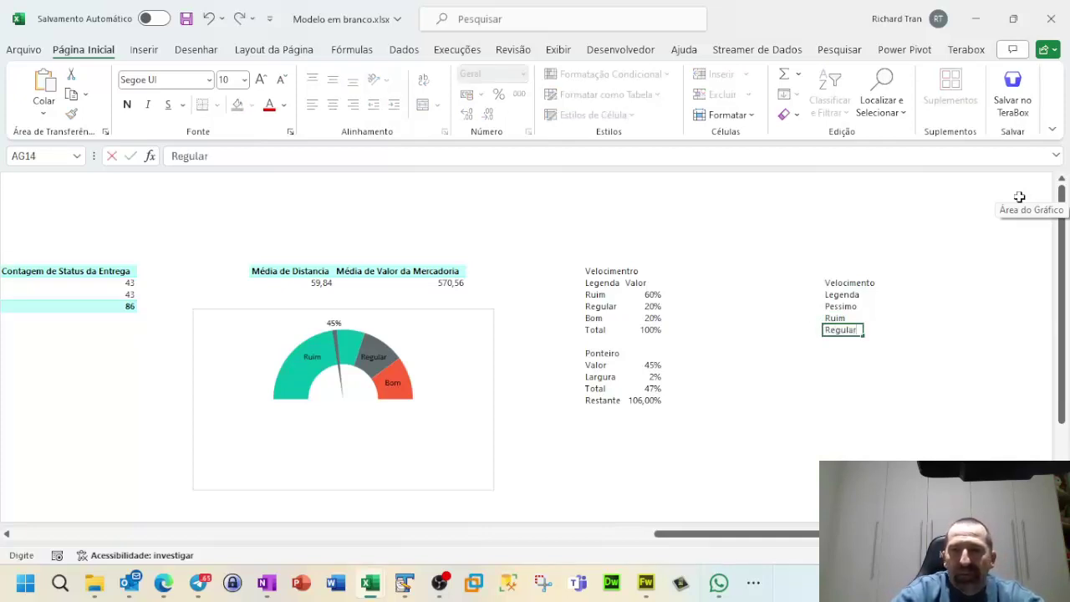
key(Return)
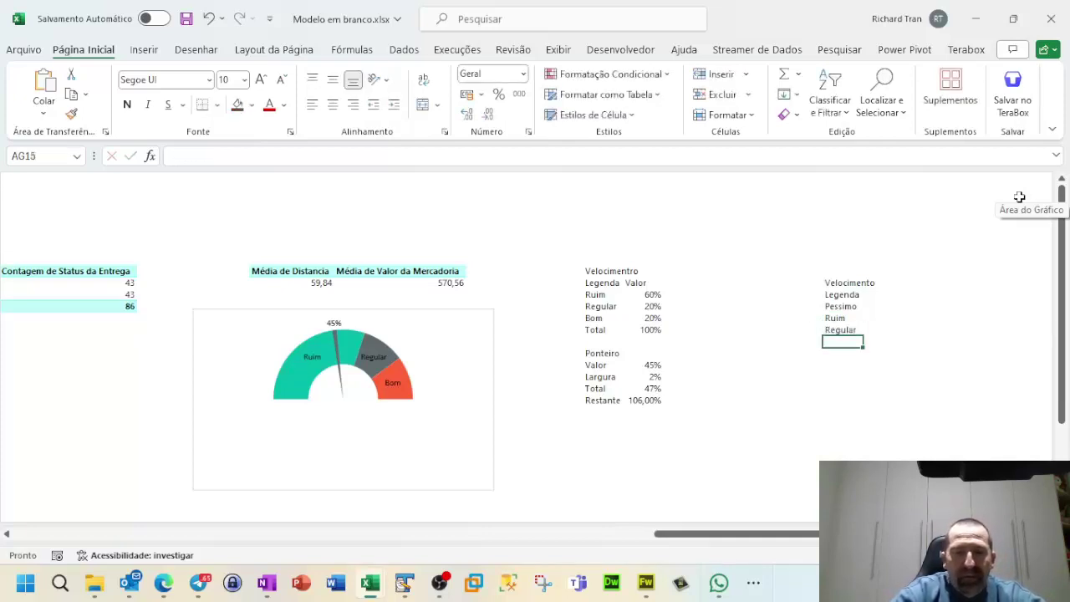
text(Neutro)
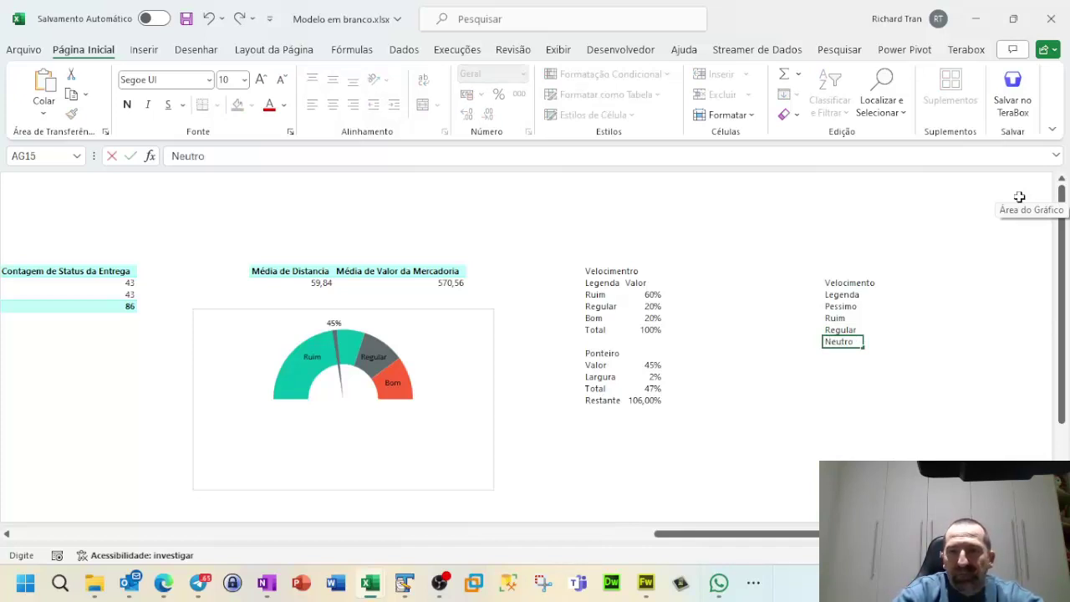
key(Return)
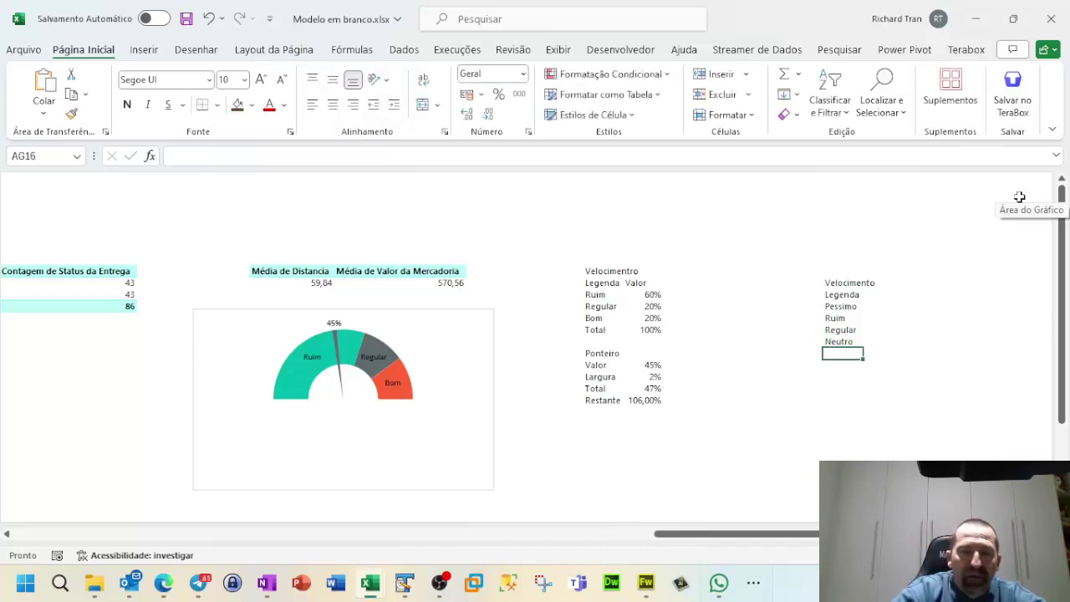
key(BackSpace)
key(Up)
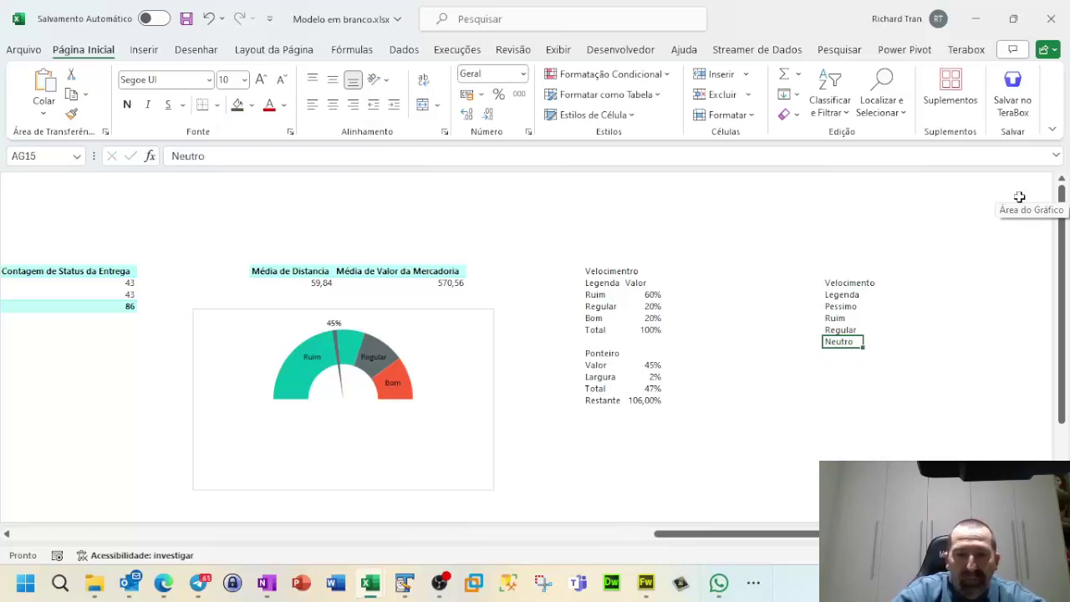
text(Bom O)
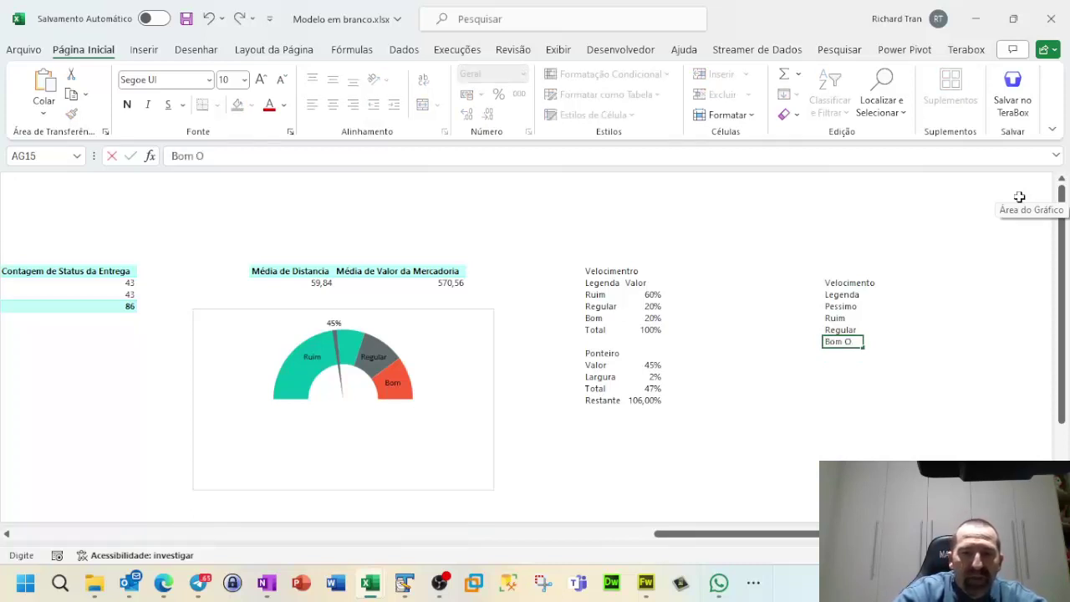
text(timo)
key(Return)
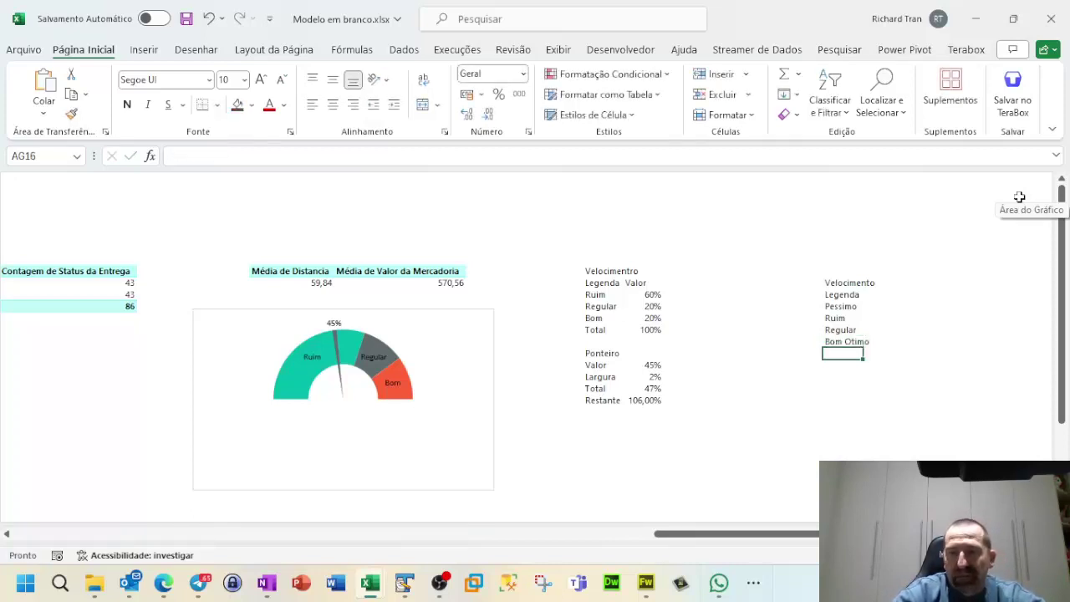
Step: Enter the category labels Bom in cell AG15 and Otimo in AG16, completing the Legenda list
click(843, 306)
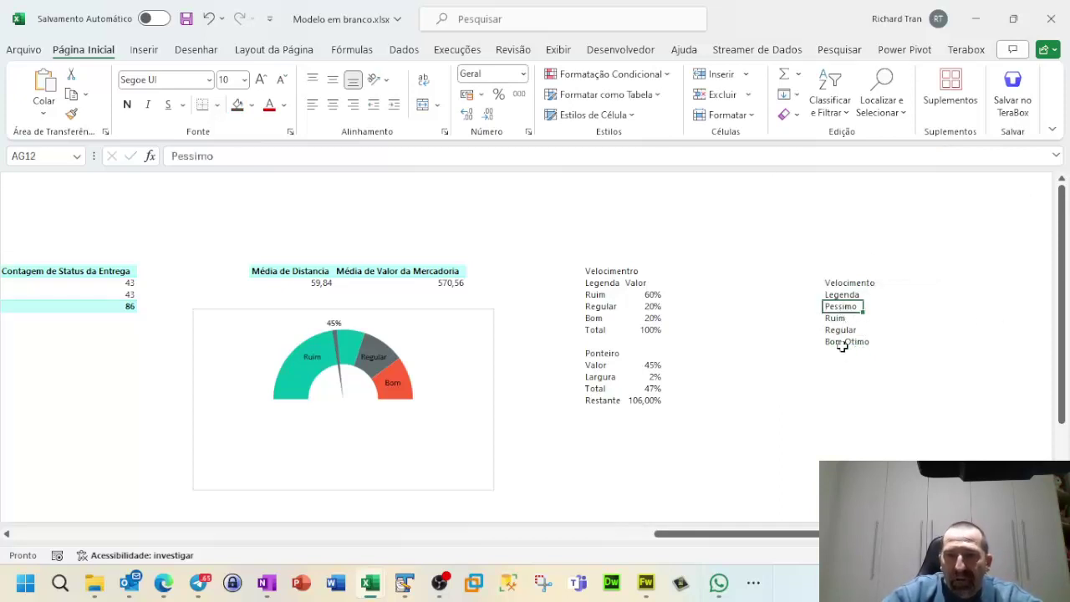
click(841, 341)
text(Bom)
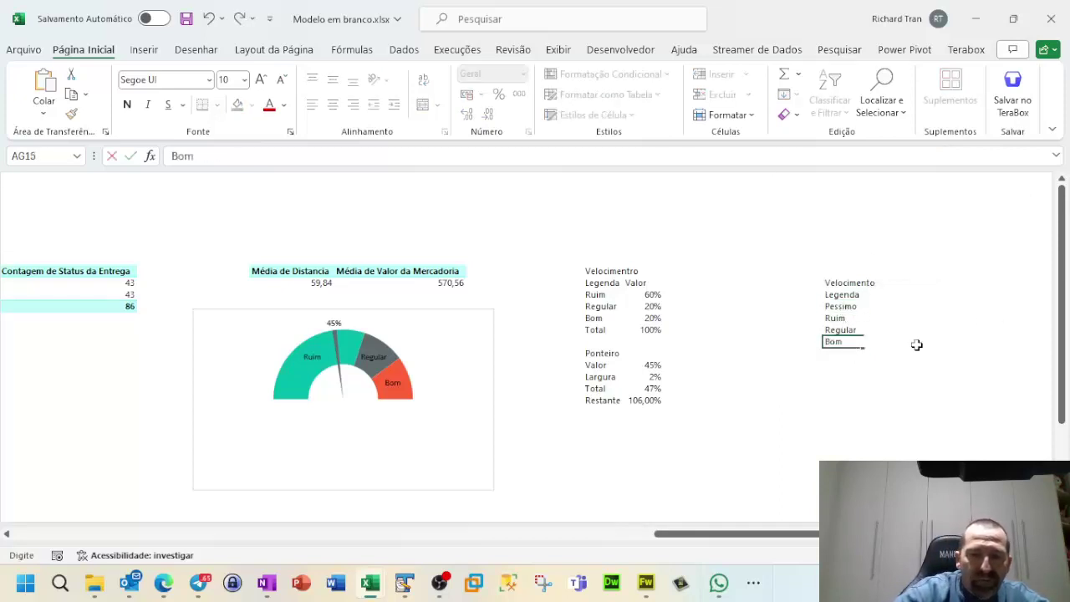
key(Return)
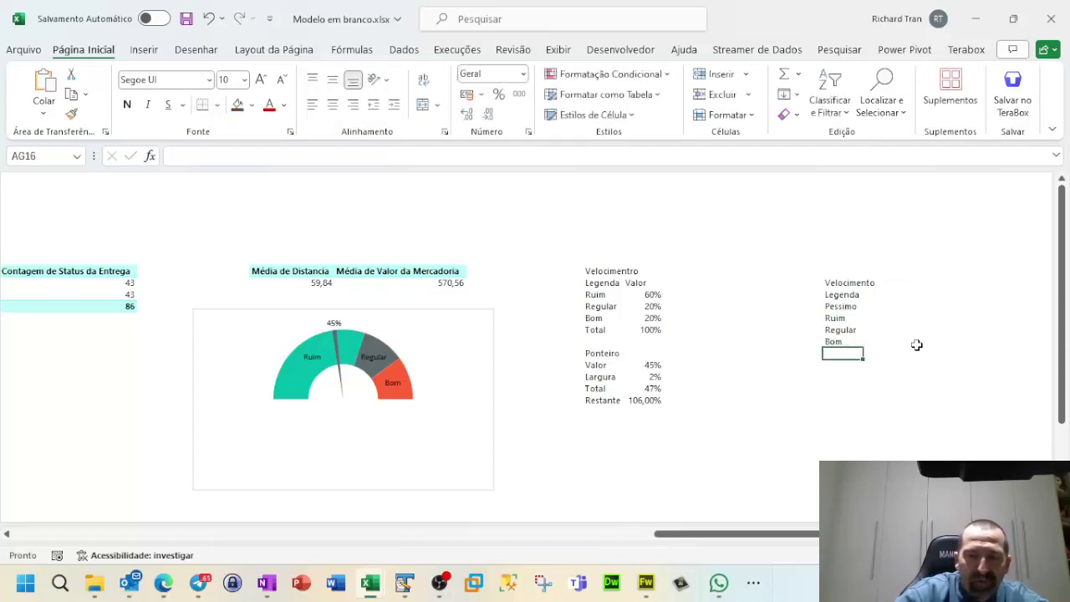
text(Otimo)
key(Return)
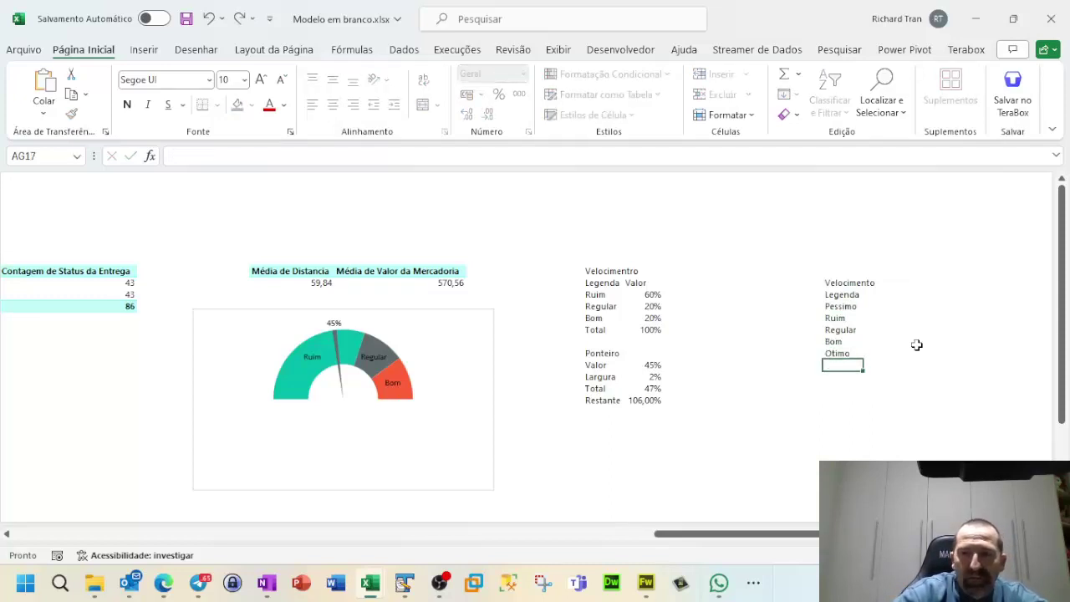
Step: Add the header Valor in cell AH11 beside Legenda and enter 20% as the value for Pessimo
click(882, 295)
text(V)
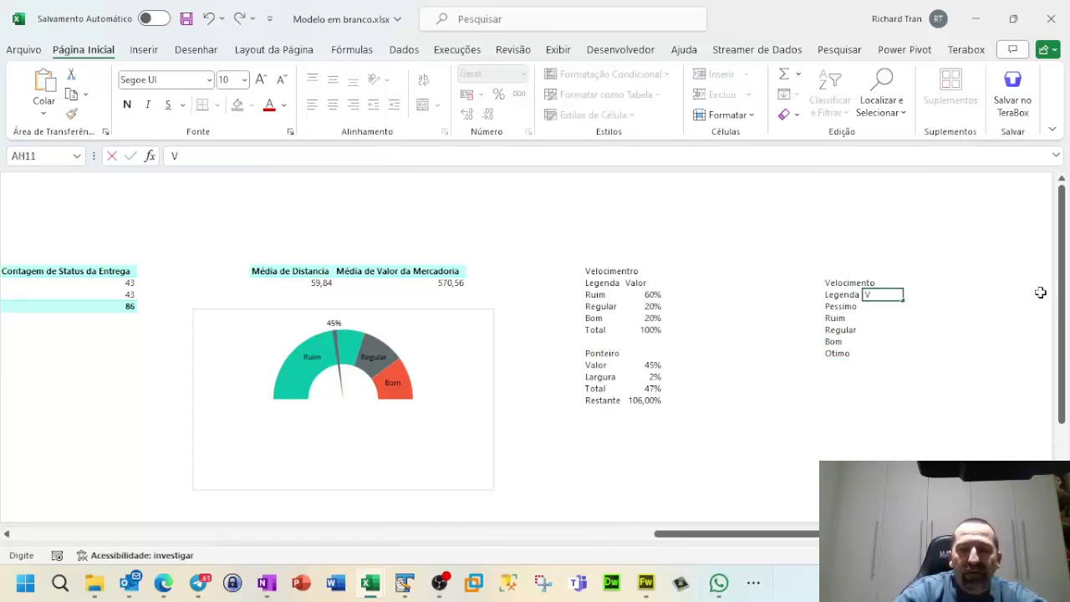
text(alor)
key(Return)
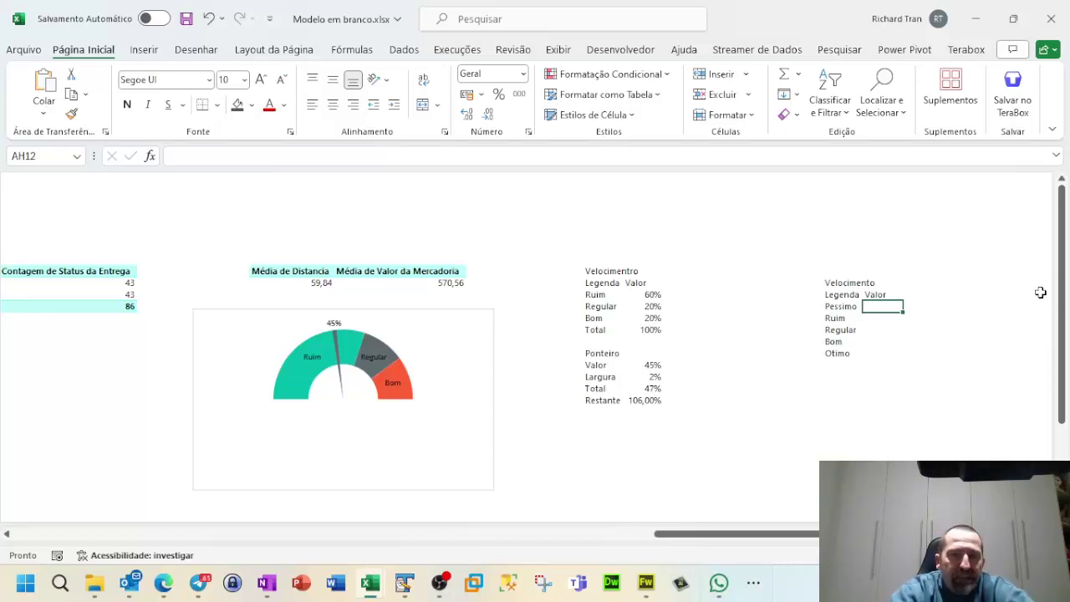
text(20)
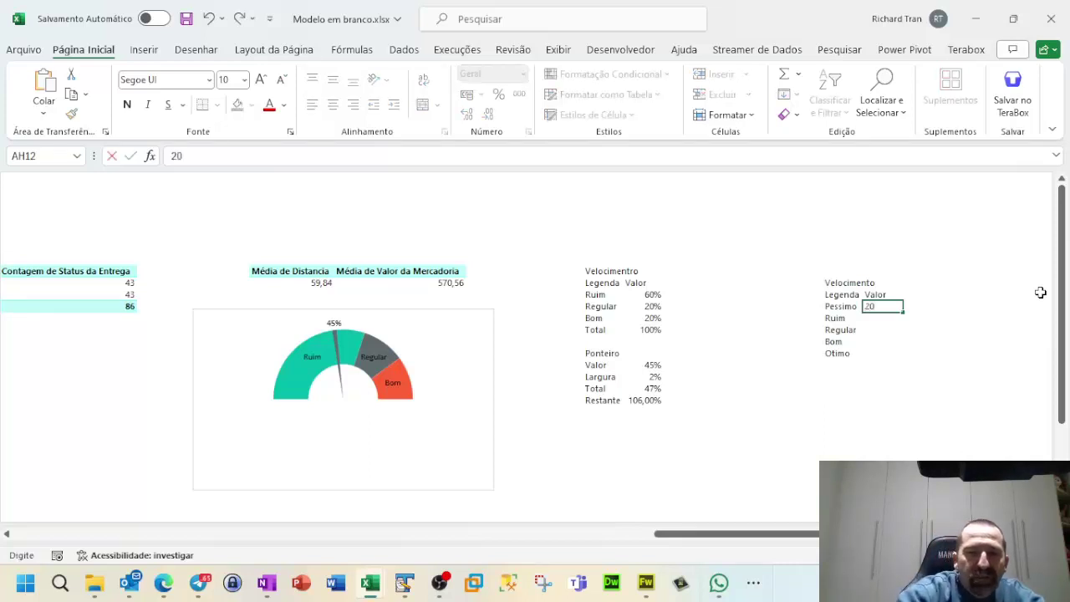
text(%)
key(Return)
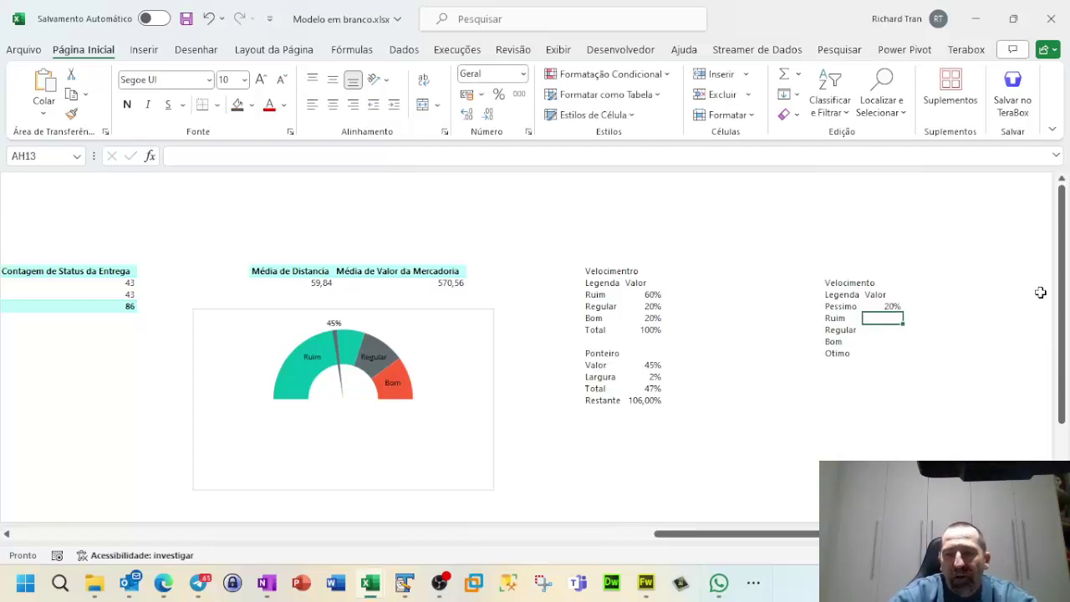
key(Up)
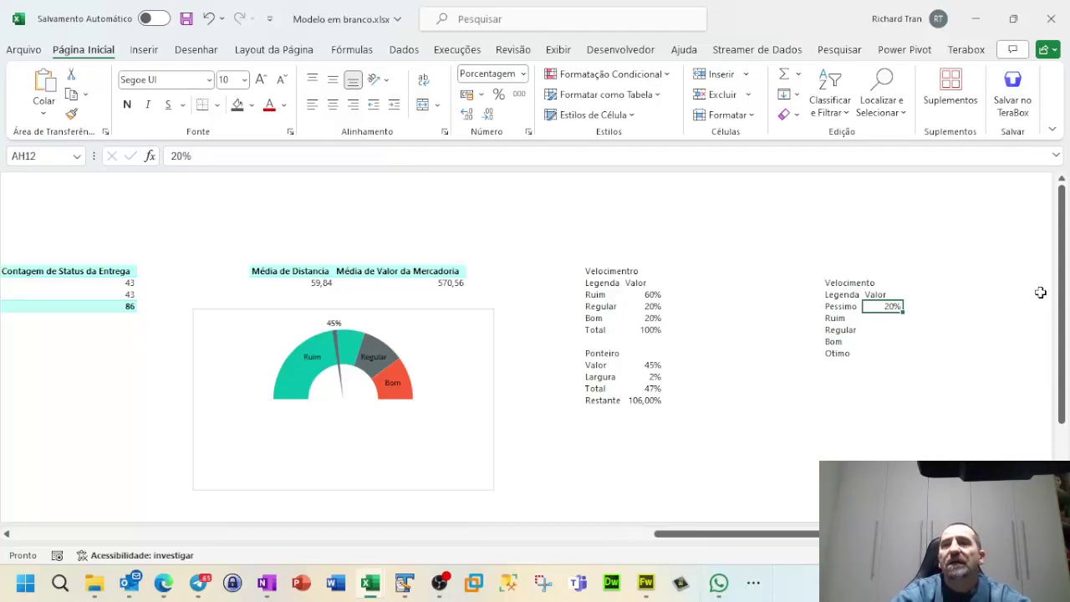
Step: Set the value for Pessimo in cell AH12 to 30%
text(30)
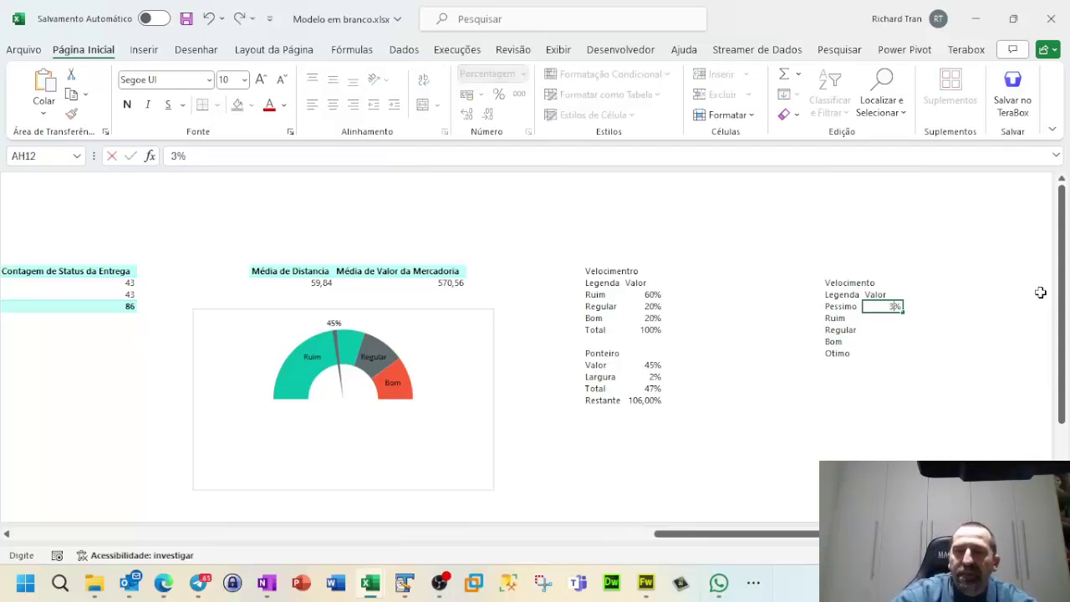
key(Return)
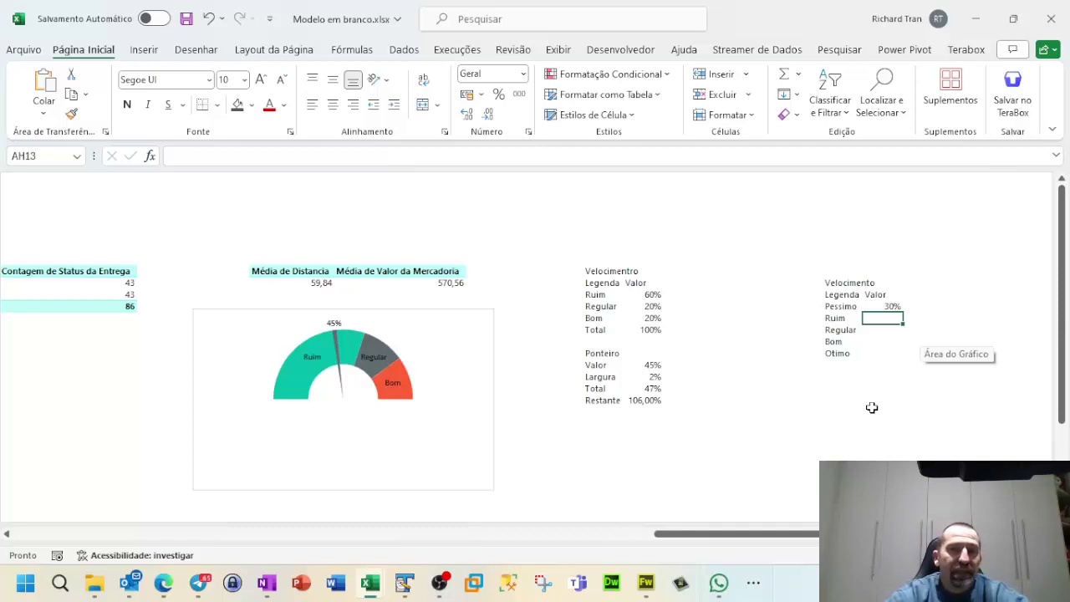
click(888, 306)
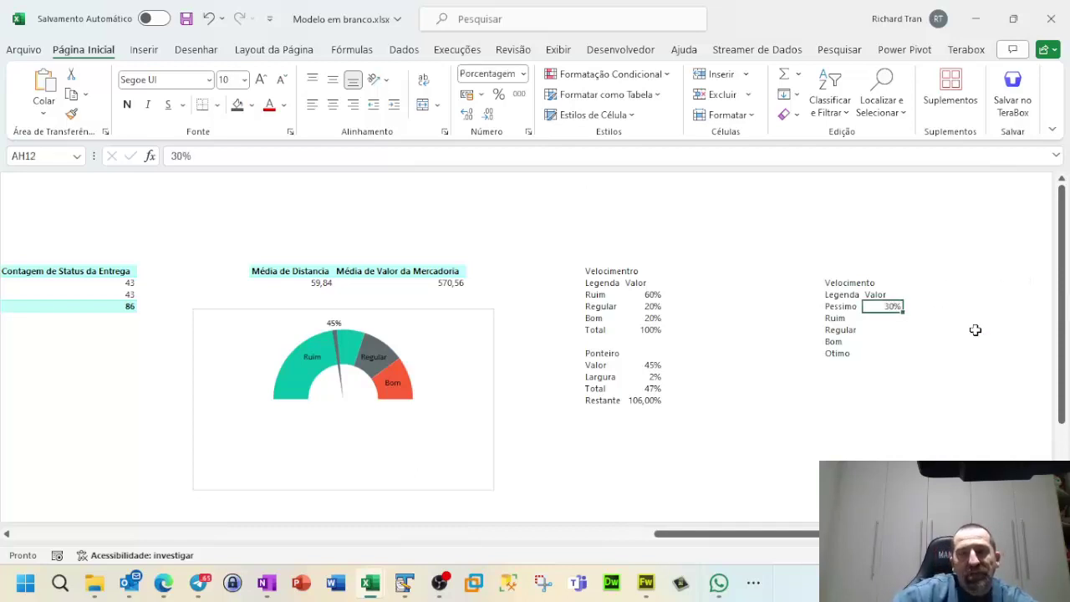
click(933, 307)
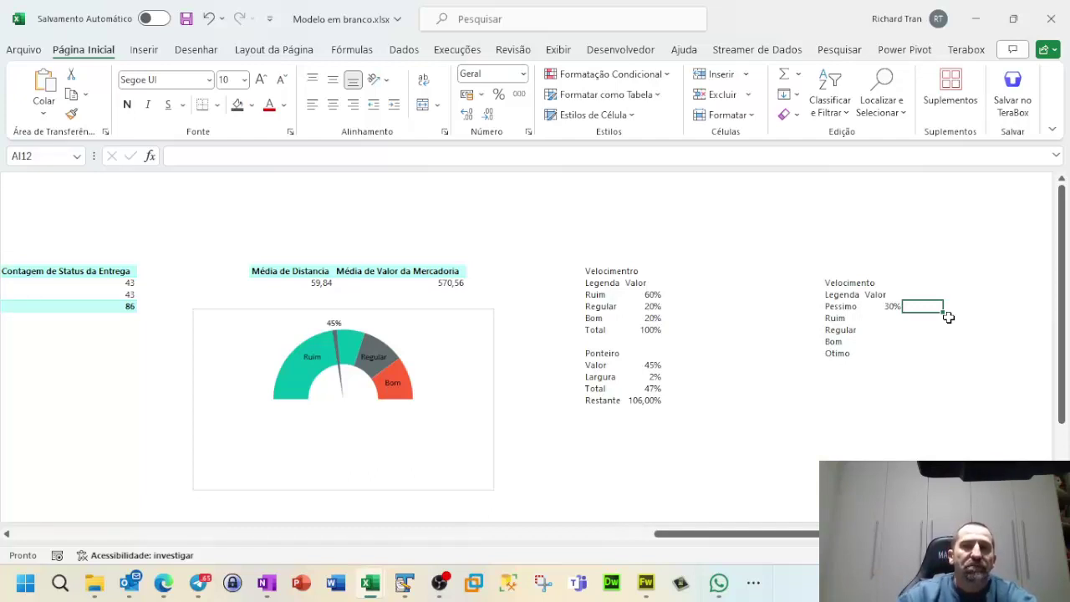
Step: Enter 10% as the value for both Ruim and Regular, in cells AH13 and AH14
click(889, 318)
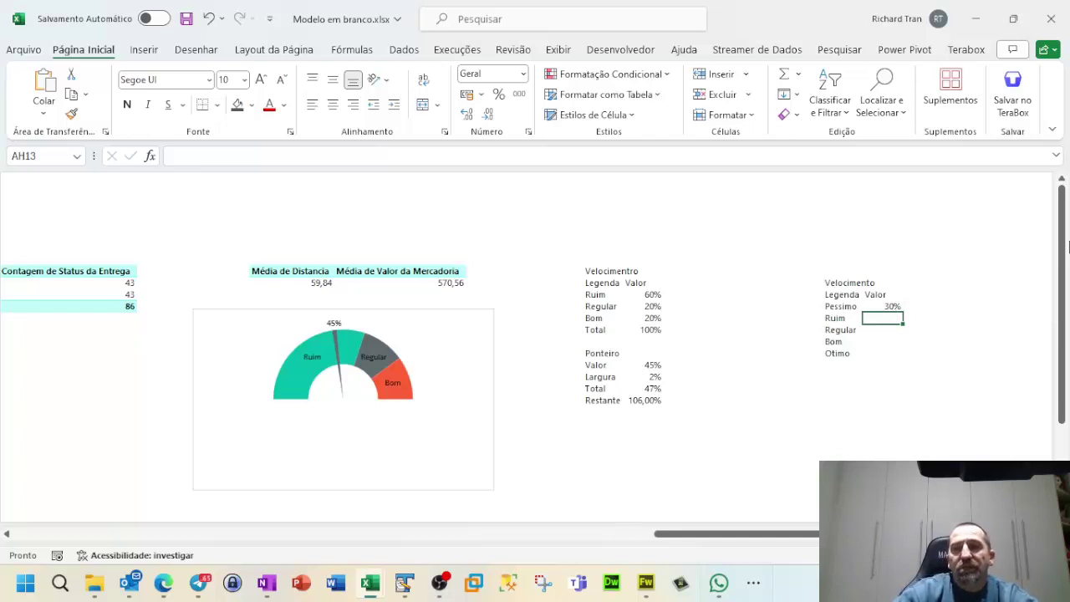
text(2)
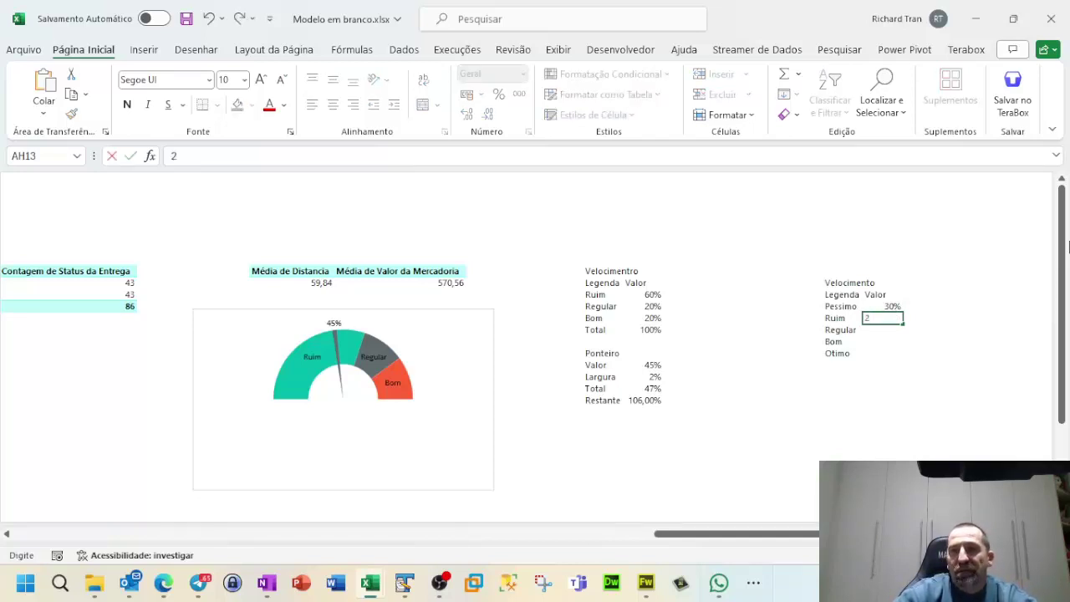
key(BackSpace)
text(10)
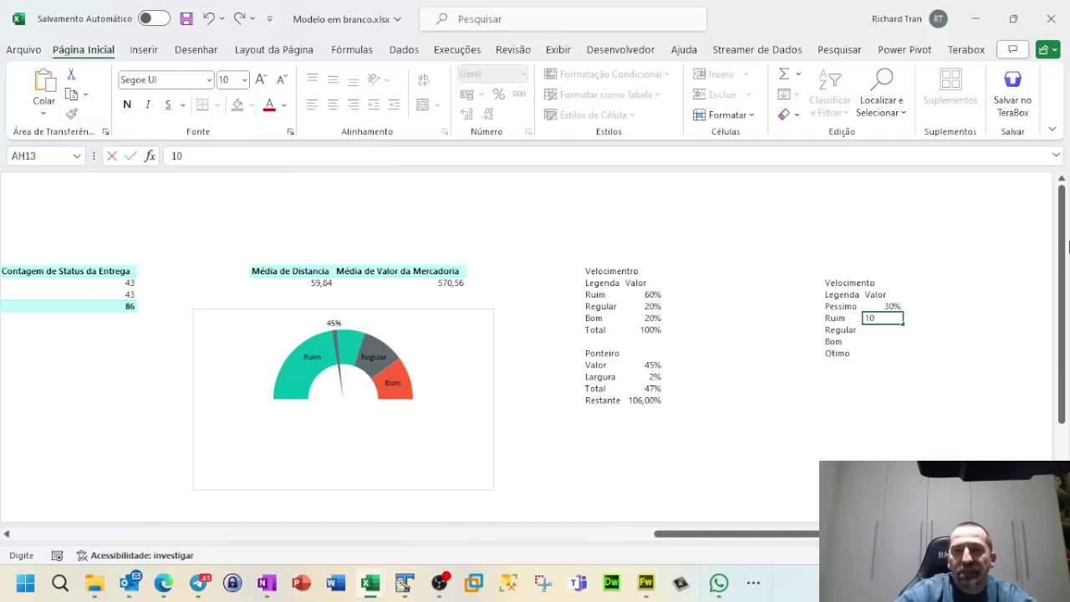
text(%)
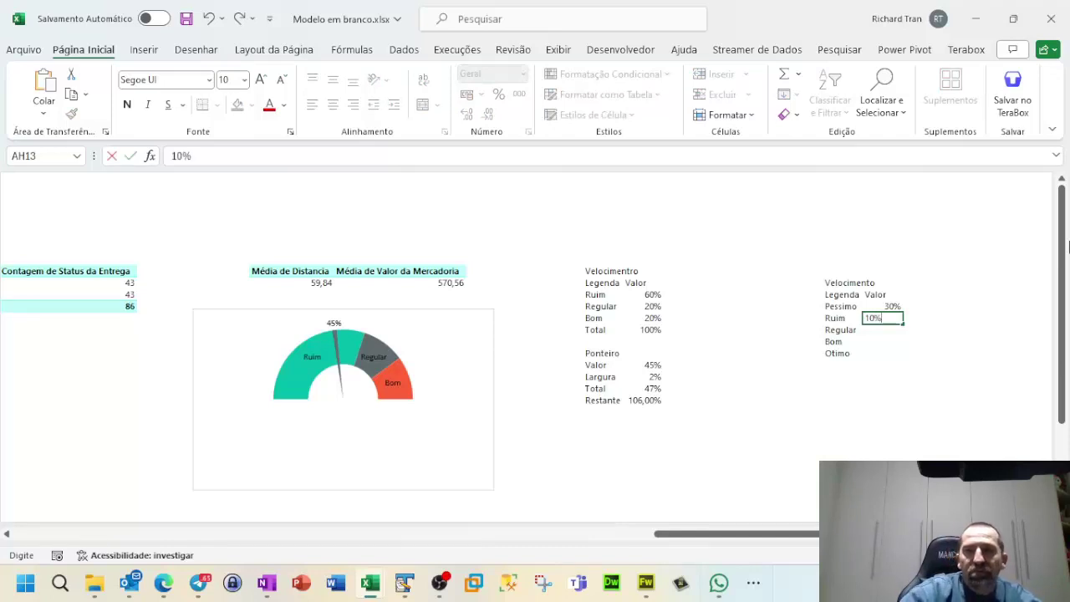
key(Return)
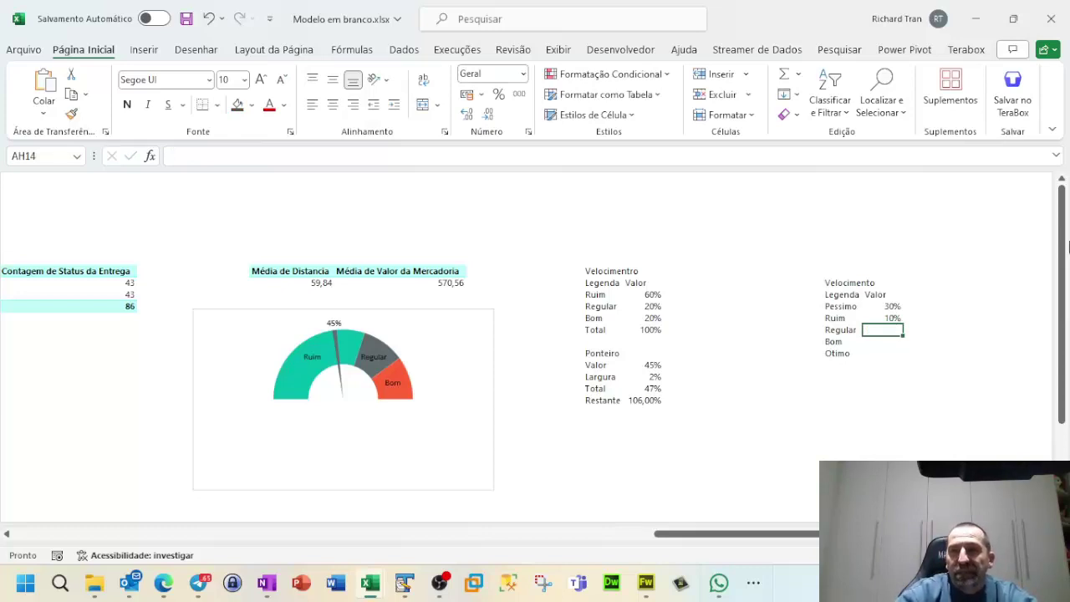
text(10)
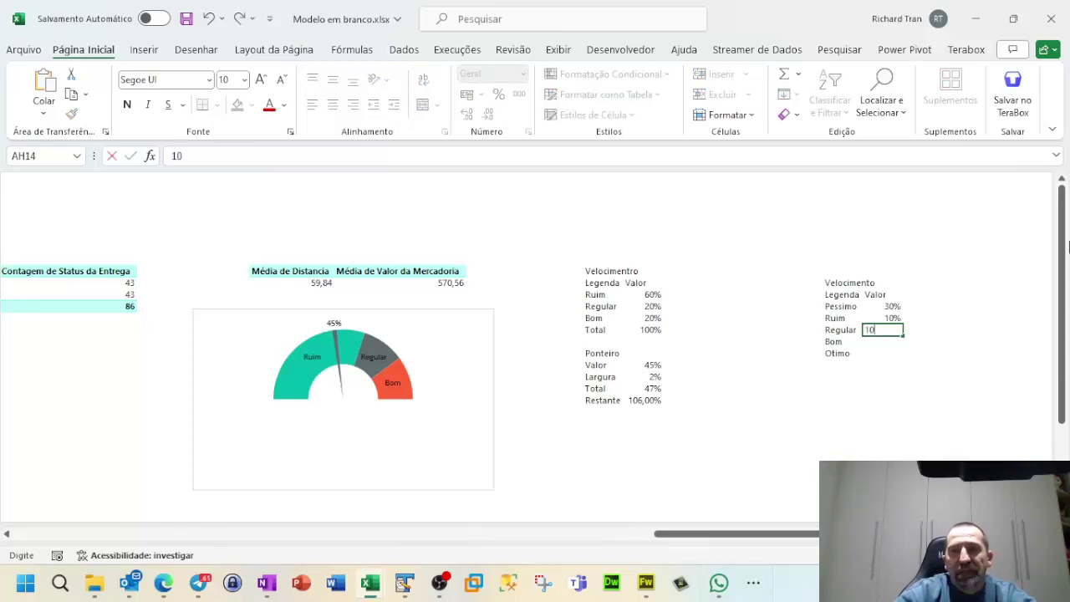
text(%)
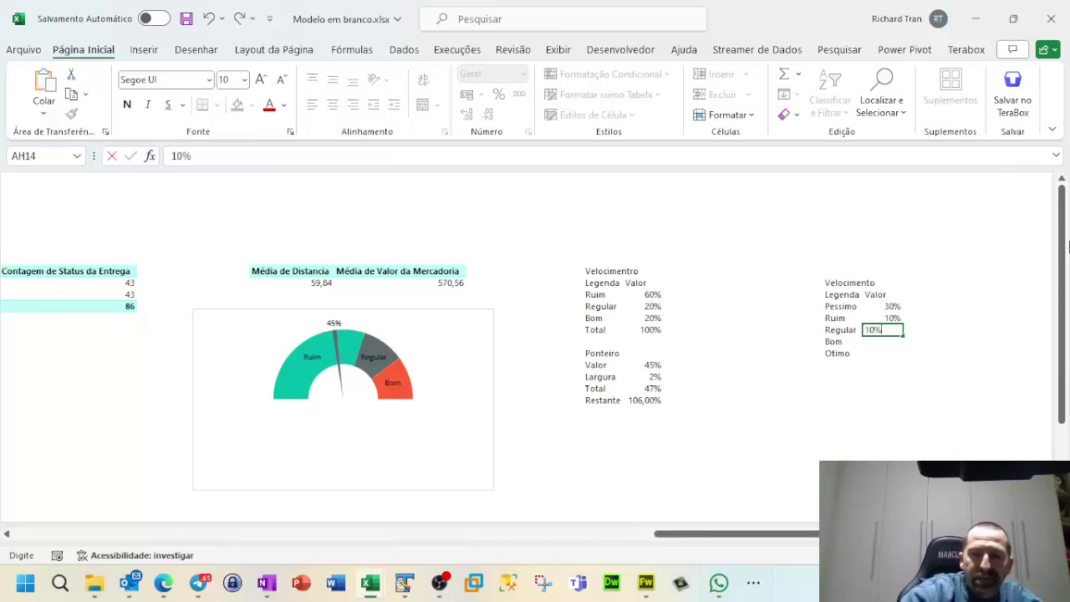
key(Return)
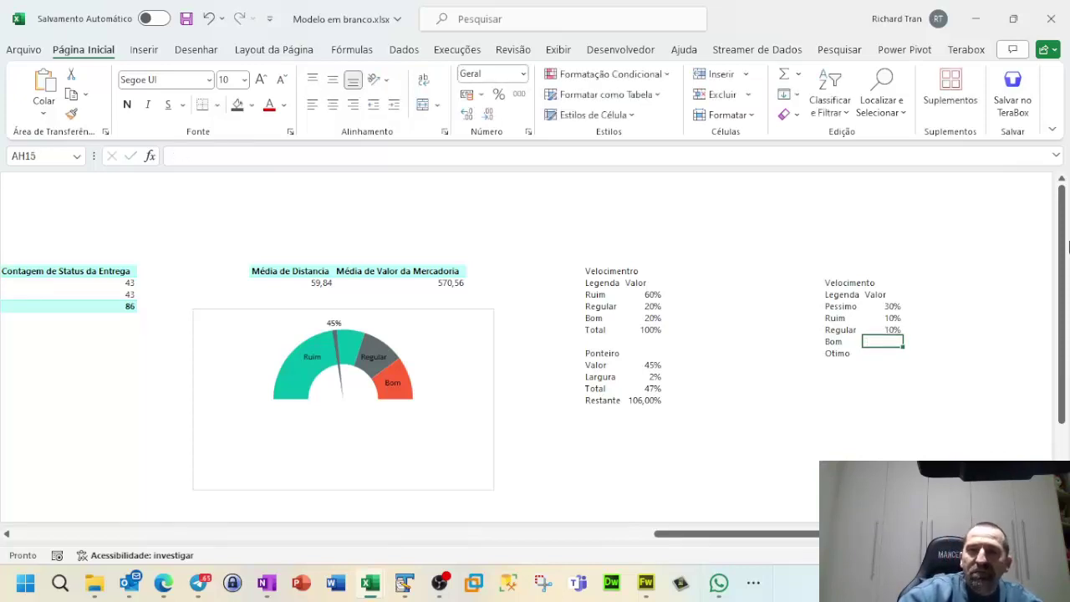
Step: Enter 30% as the value for Bom in cell AH15 and 20% for Otimo in AH16
click(891, 306)
drag(893, 307, 891, 318)
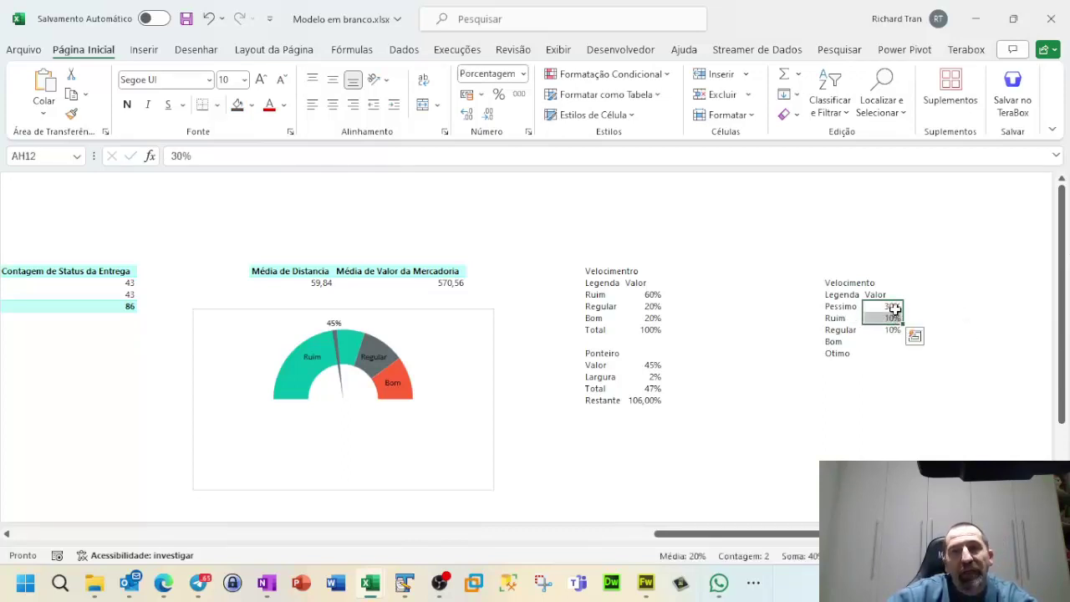
drag(894, 306, 895, 328)
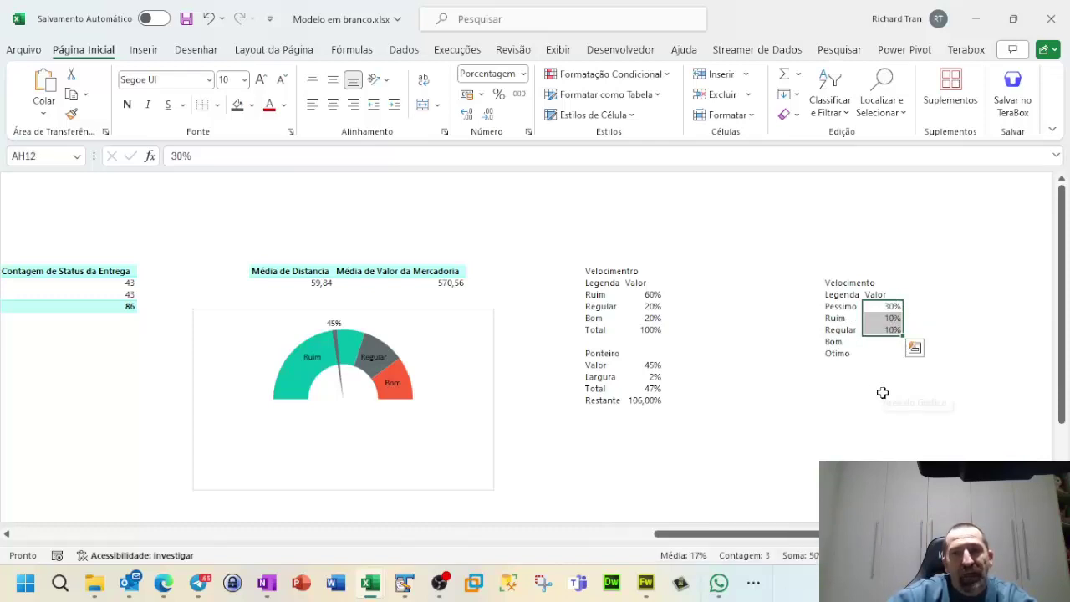
click(879, 342)
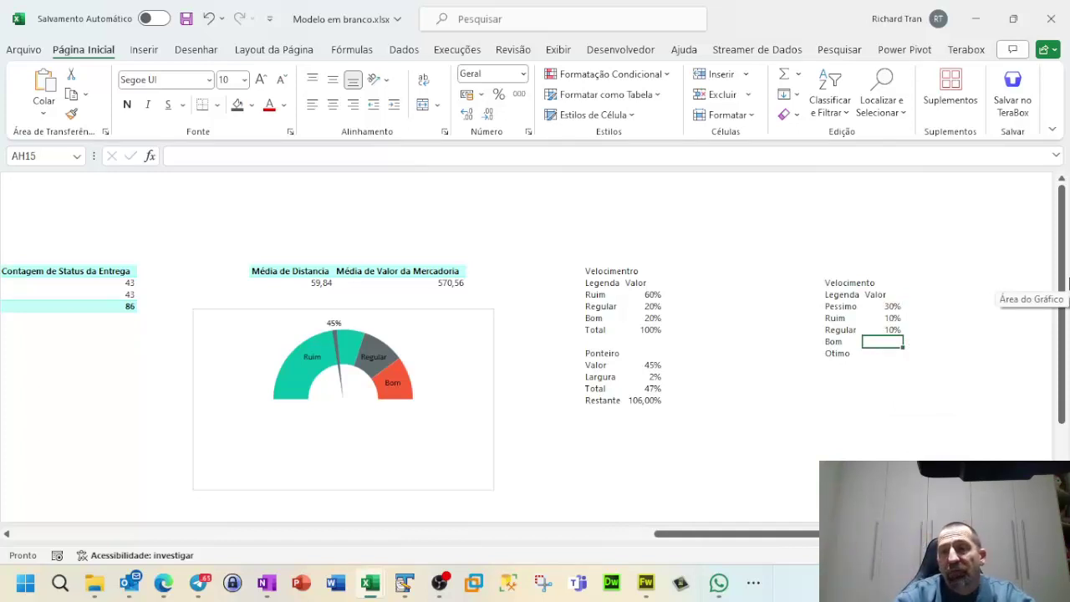
text(30)
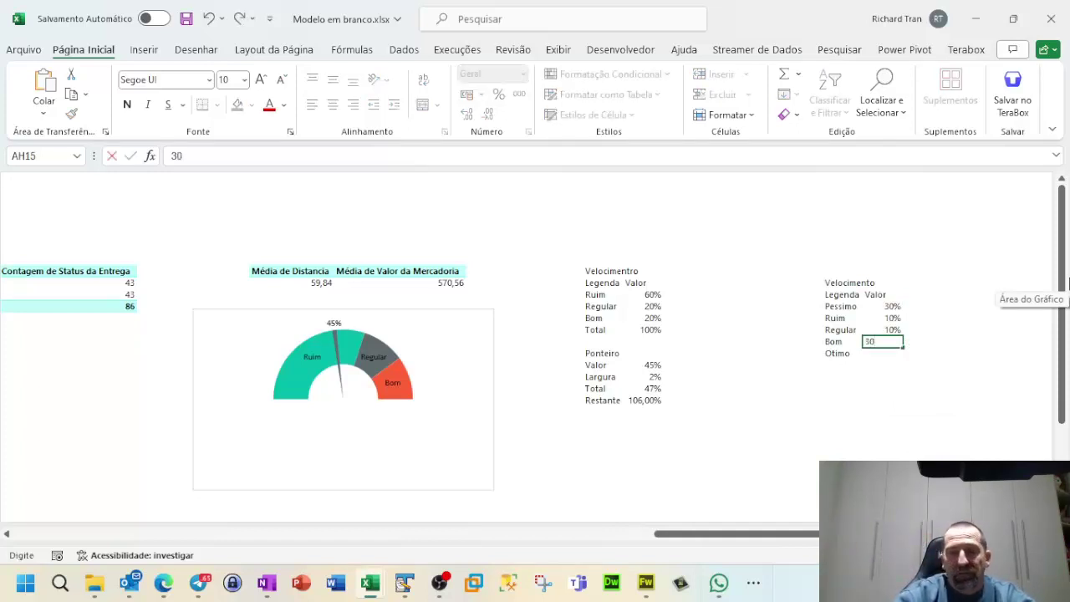
text(%)
key(Return)
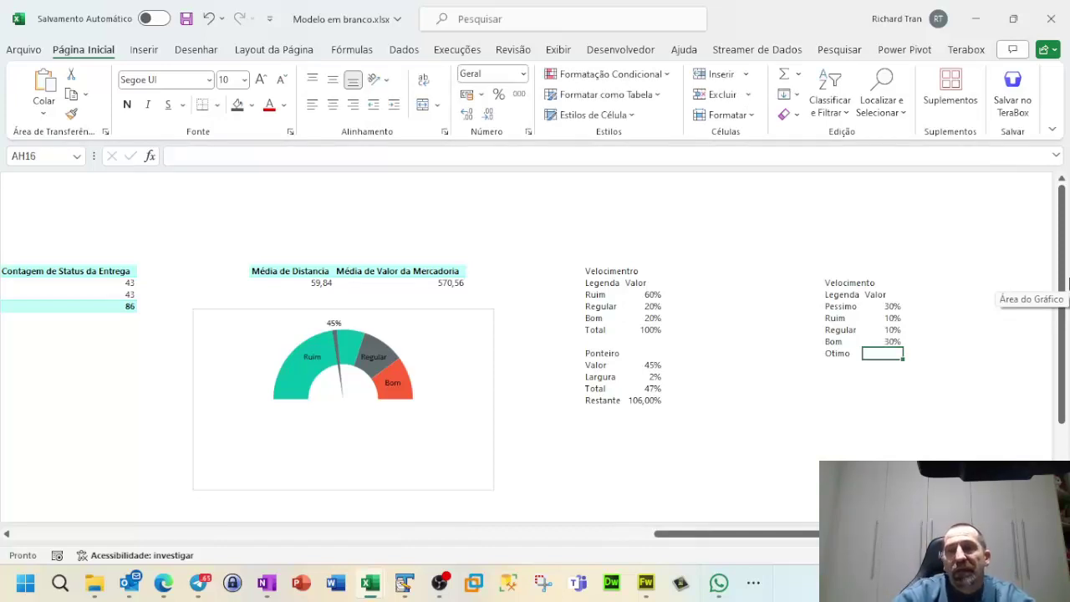
text(20%)
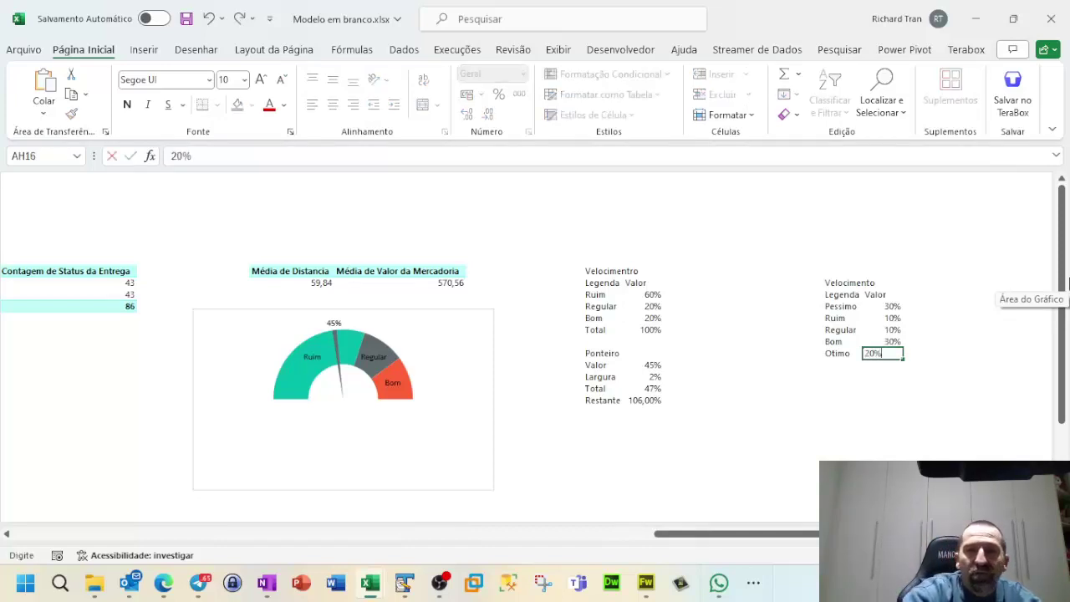
key(Return)
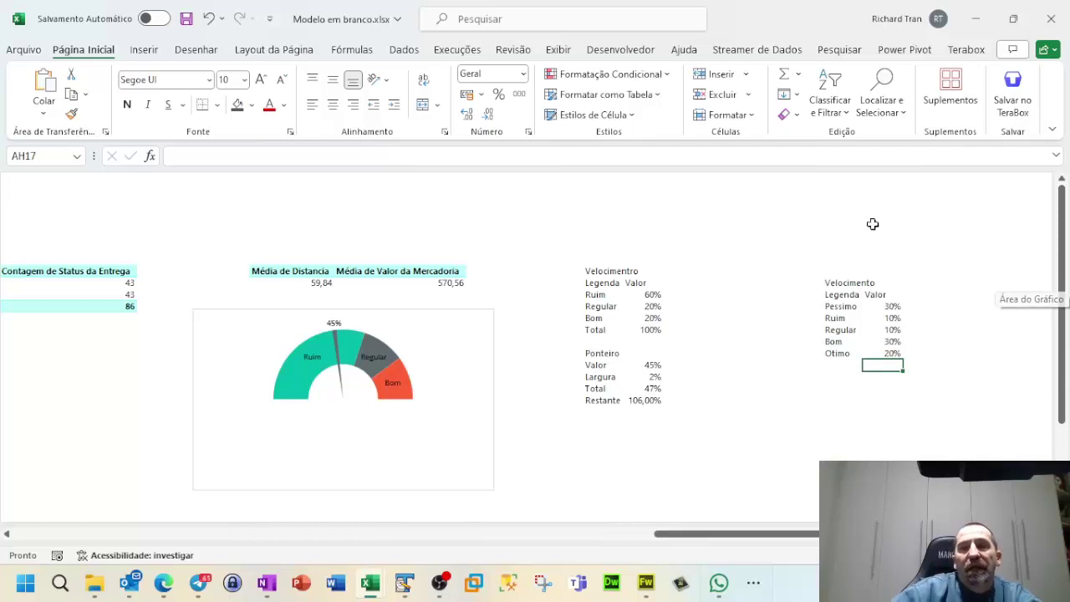
Step: Change the value for Bom to 40% and for Otimo to 10%, and check the sum of the five percentages
drag(894, 306, 894, 343)
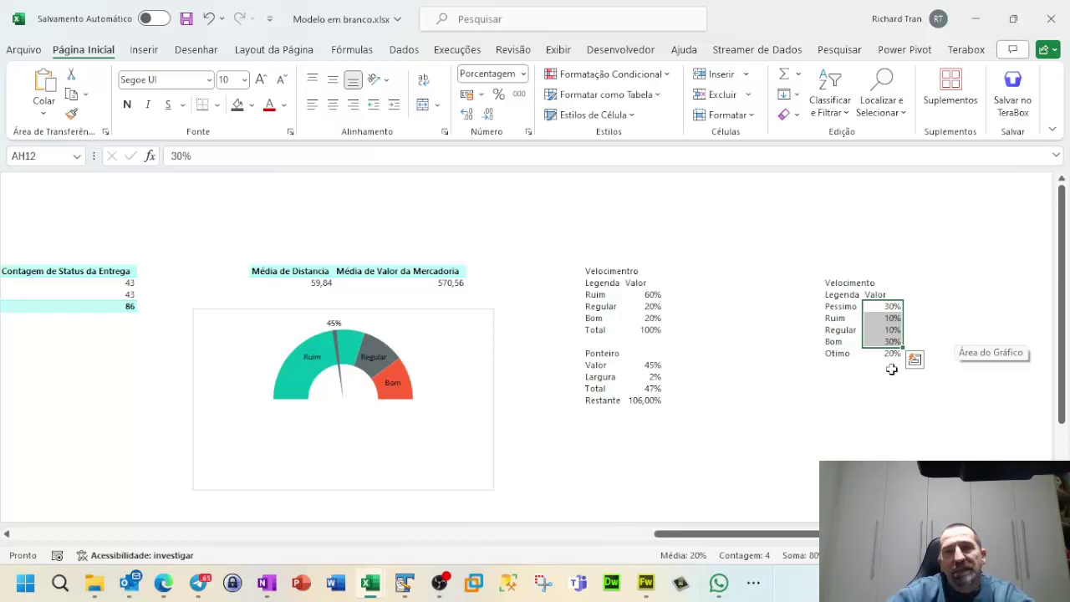
click(892, 342)
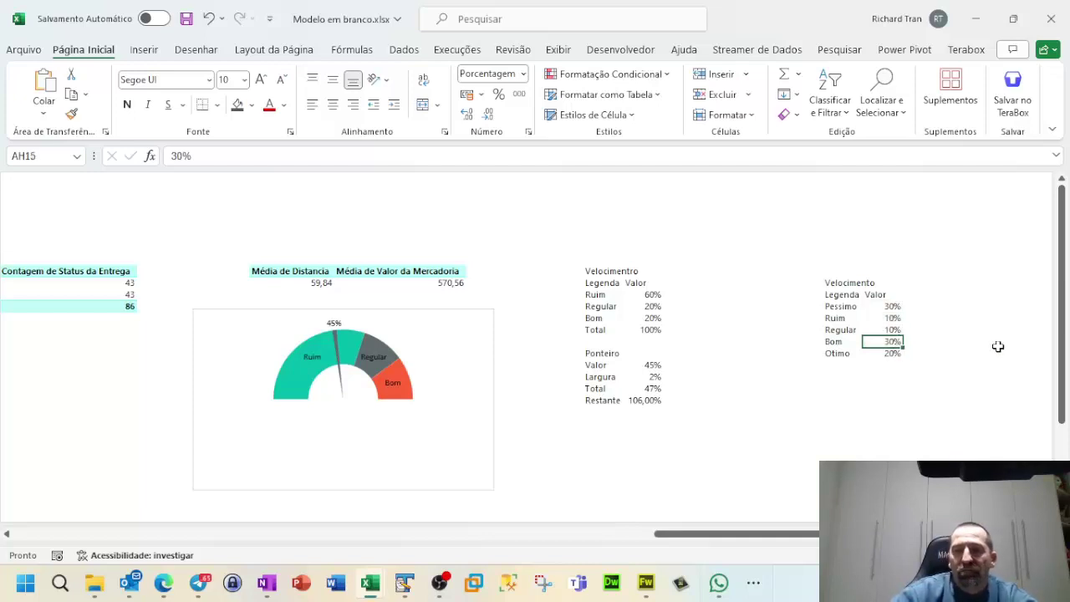
text(4)
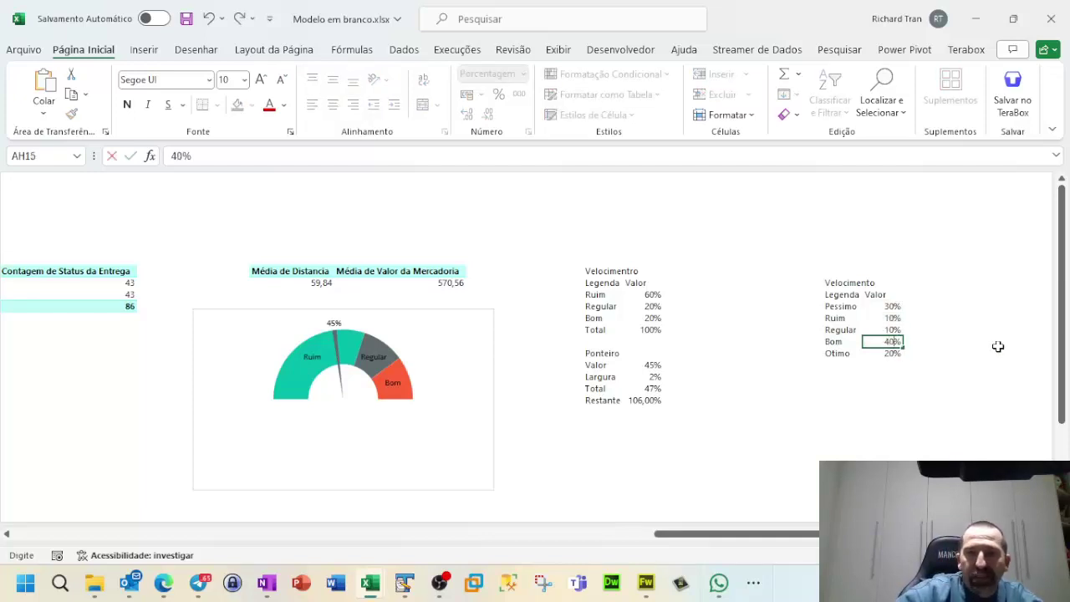
text(10)
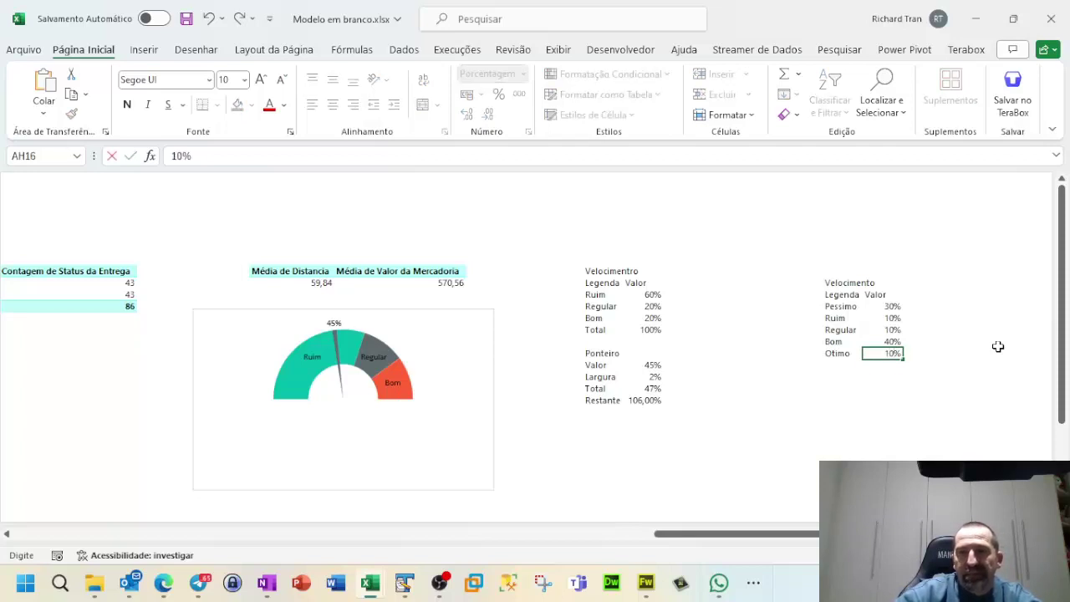
key(Return)
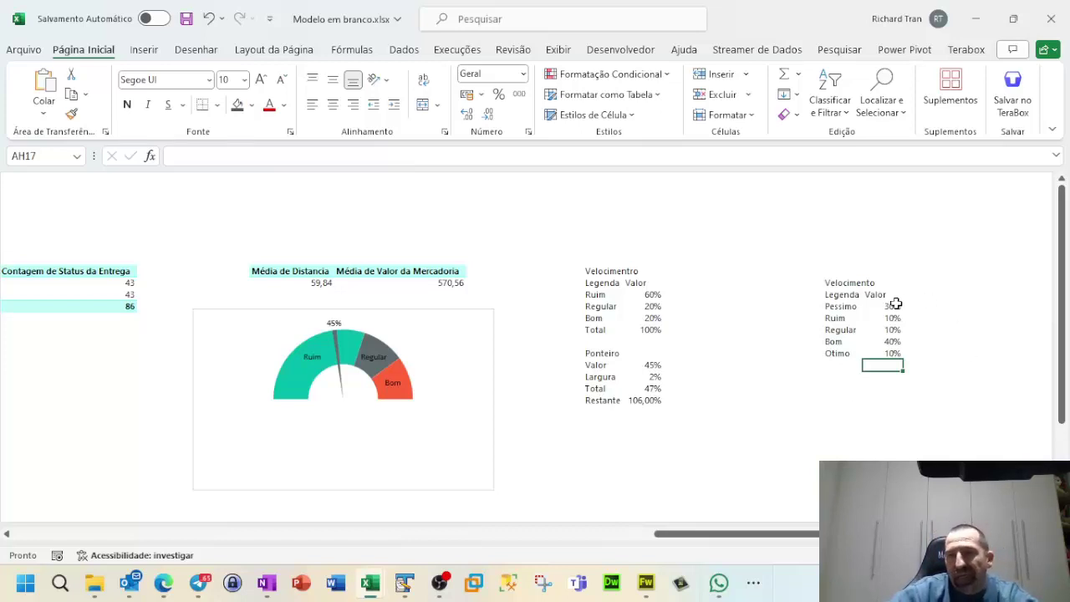
drag(896, 305, 891, 356)
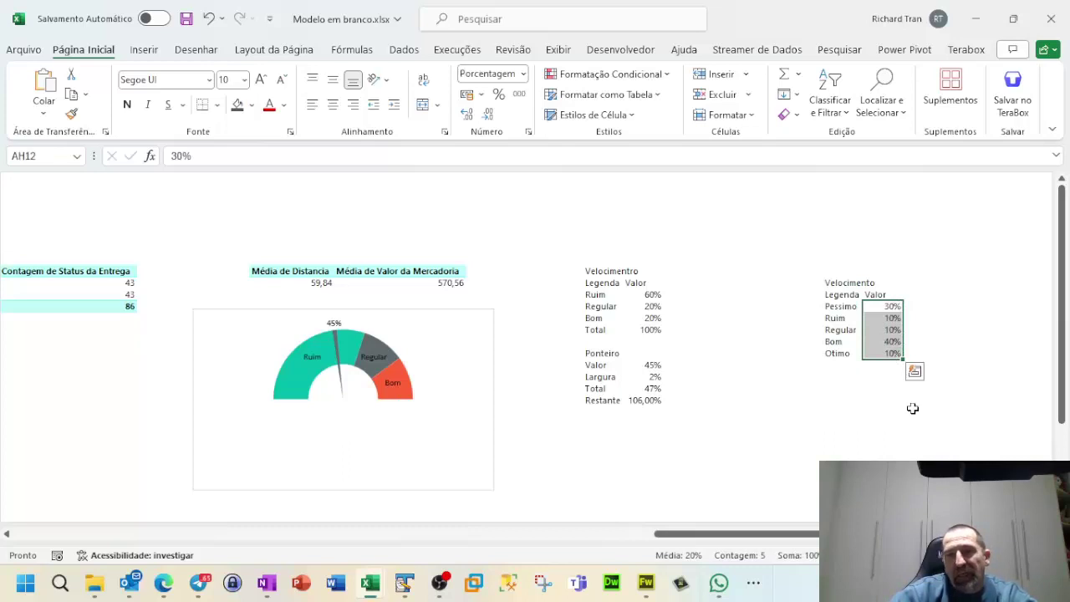
Step: Add a Total row in row 17 with a SOMA formula over AH12:AH16 in cell AH17
click(841, 366)
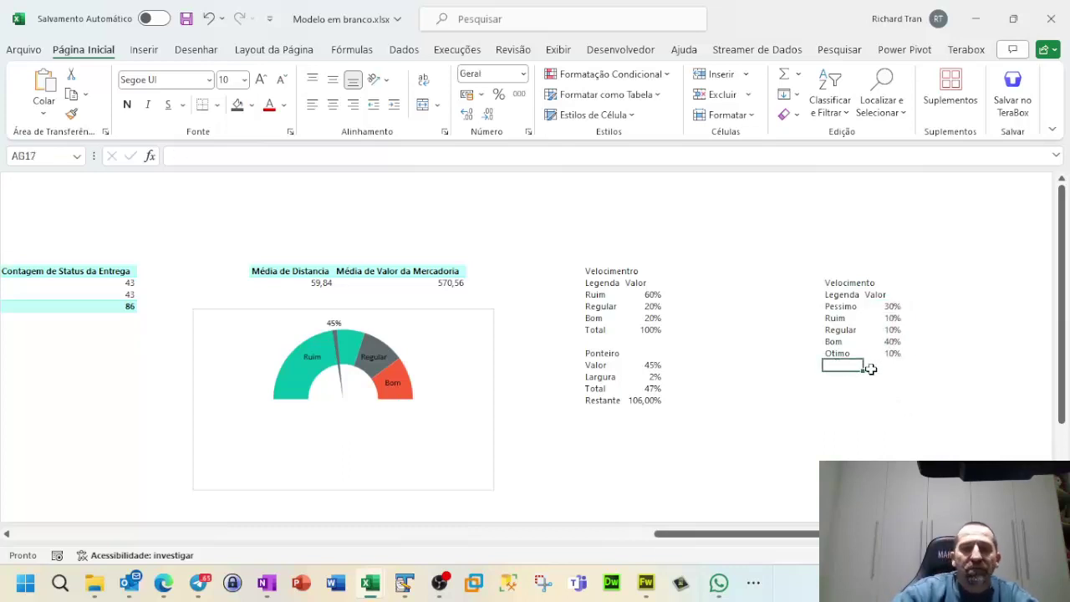
text(Total)
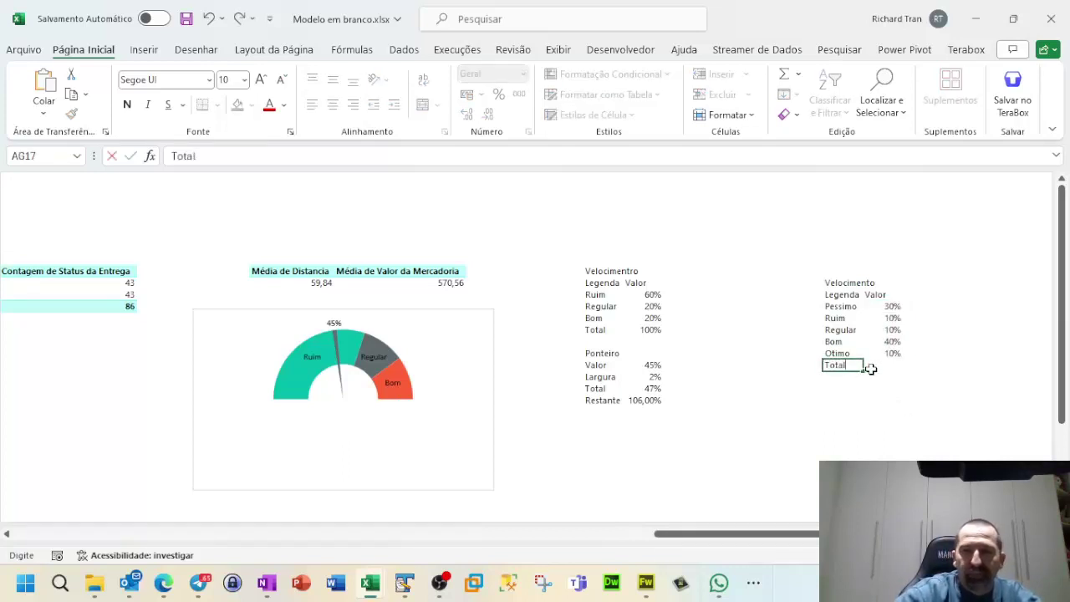
click(871, 368)
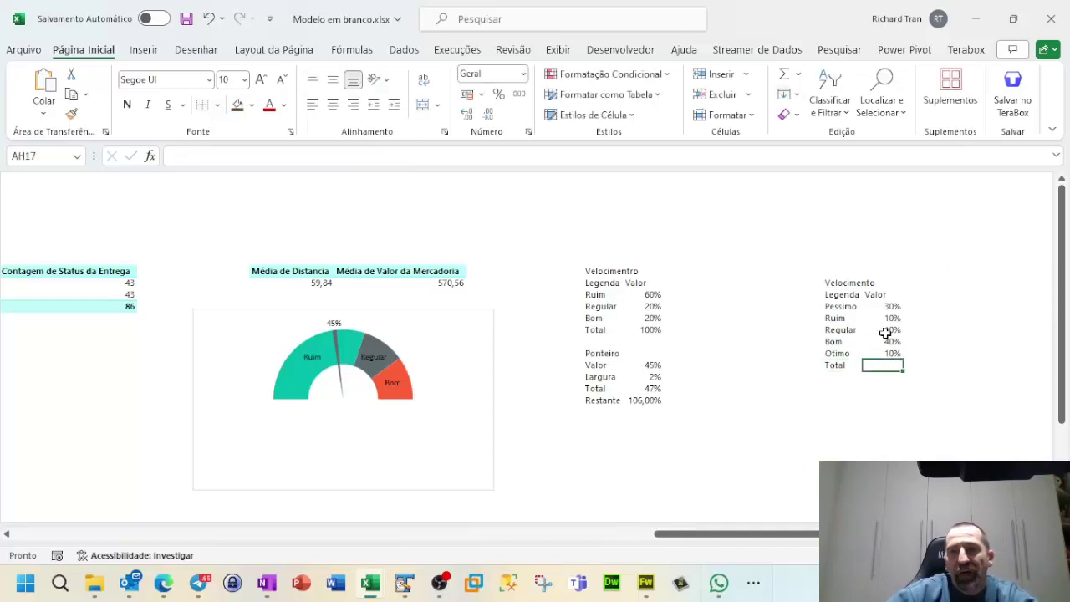
click(786, 74)
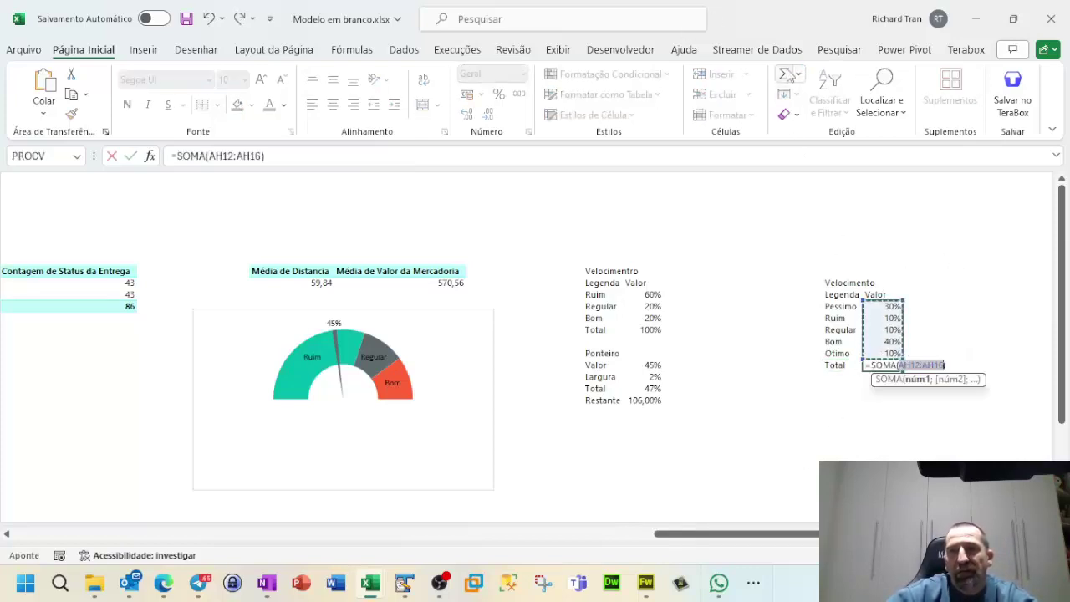
key(Return)
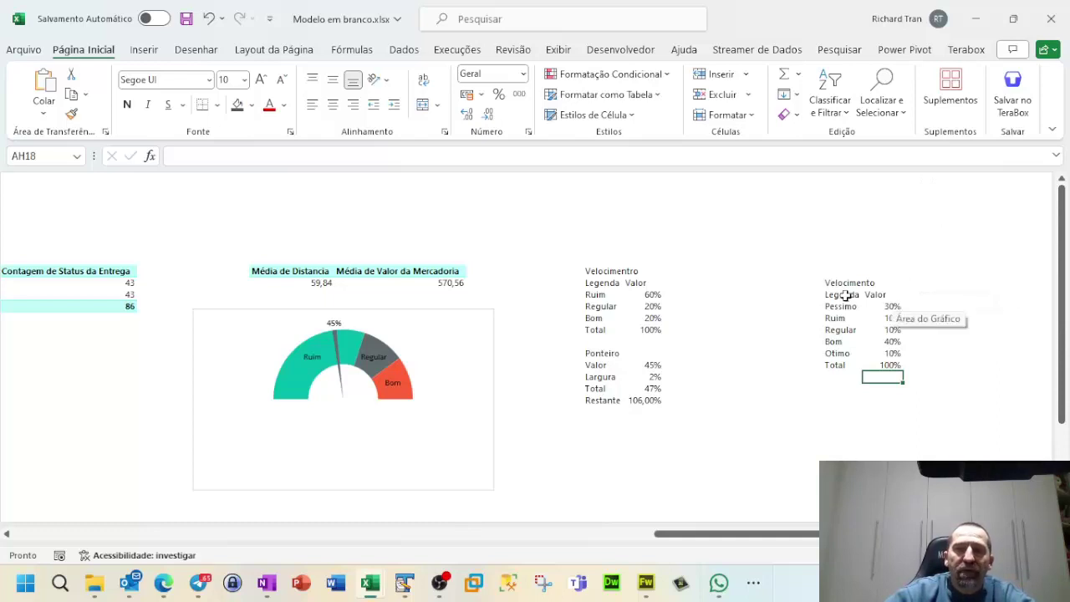
Step: Insert a doughnut (Rosca) chart from the range AG11:AH17 and move it clear of the existing gauge chart
drag(831, 294, 899, 376)
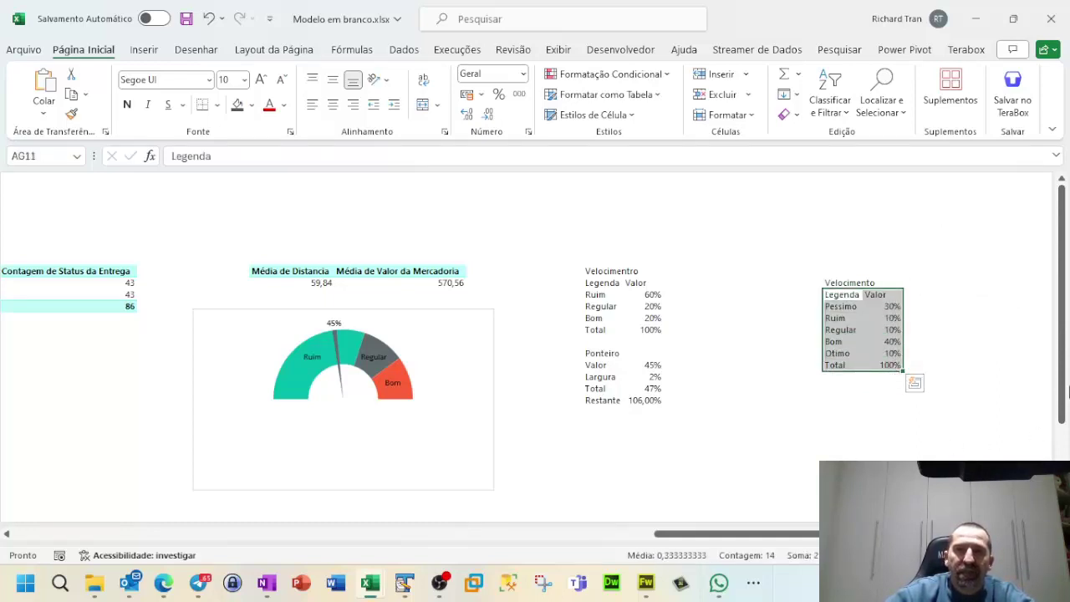
click(147, 51)
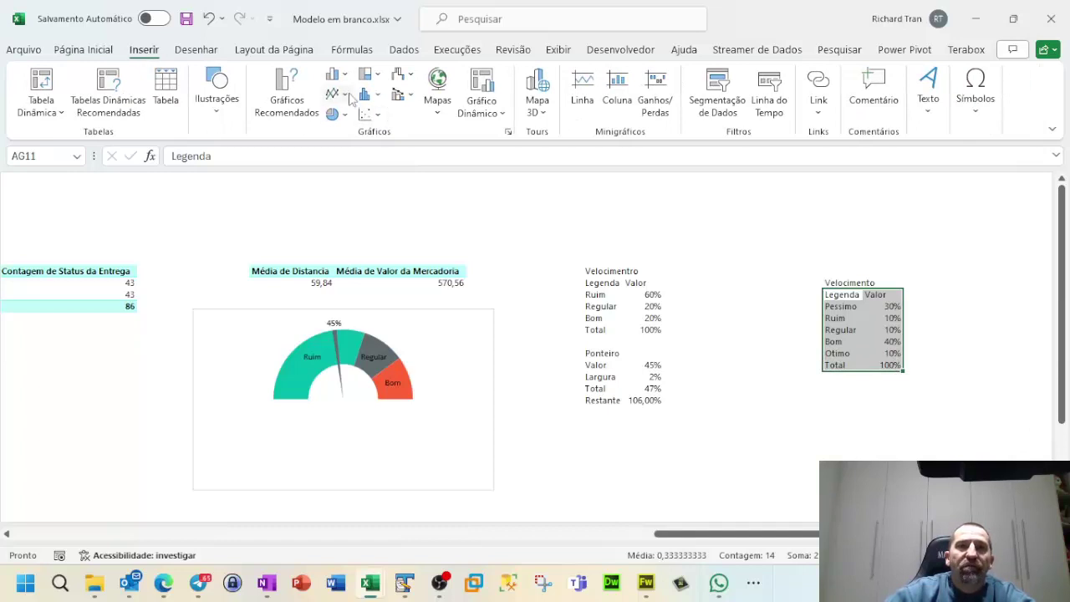
click(345, 116)
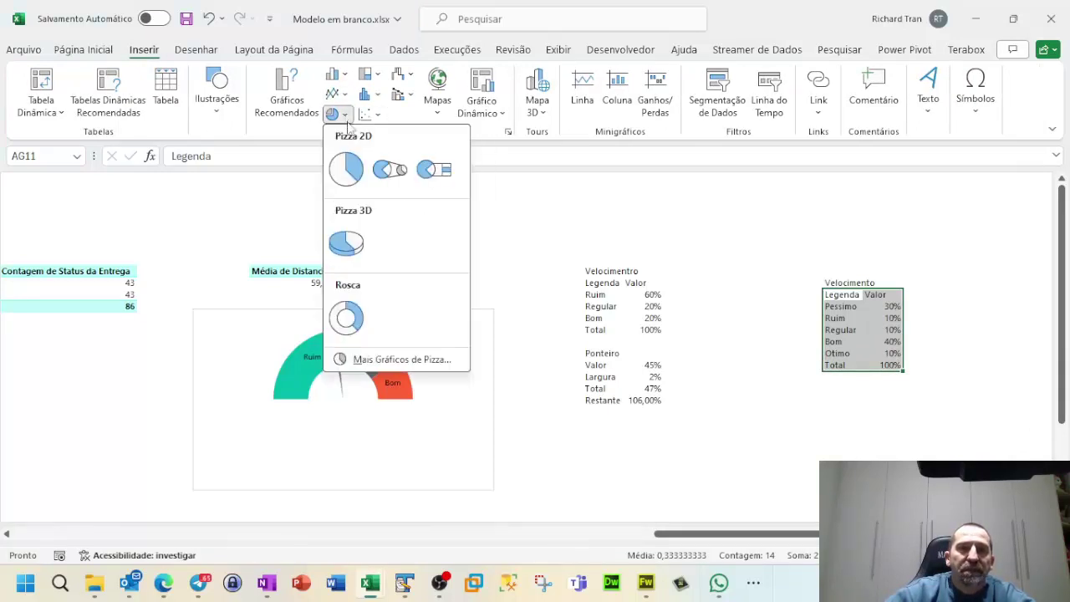
click(360, 314)
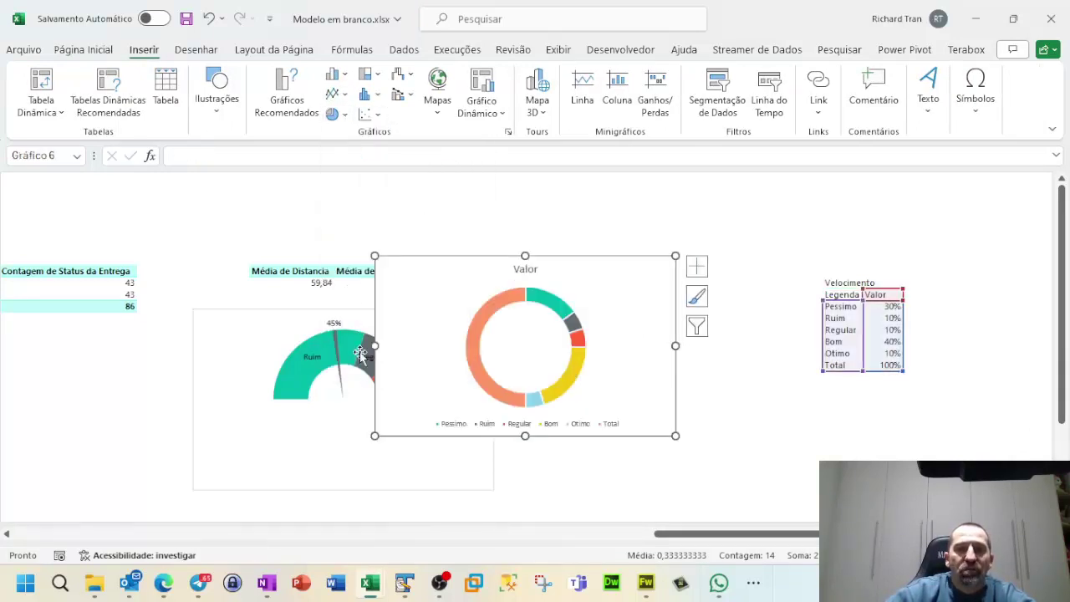
drag(576, 268, 649, 209)
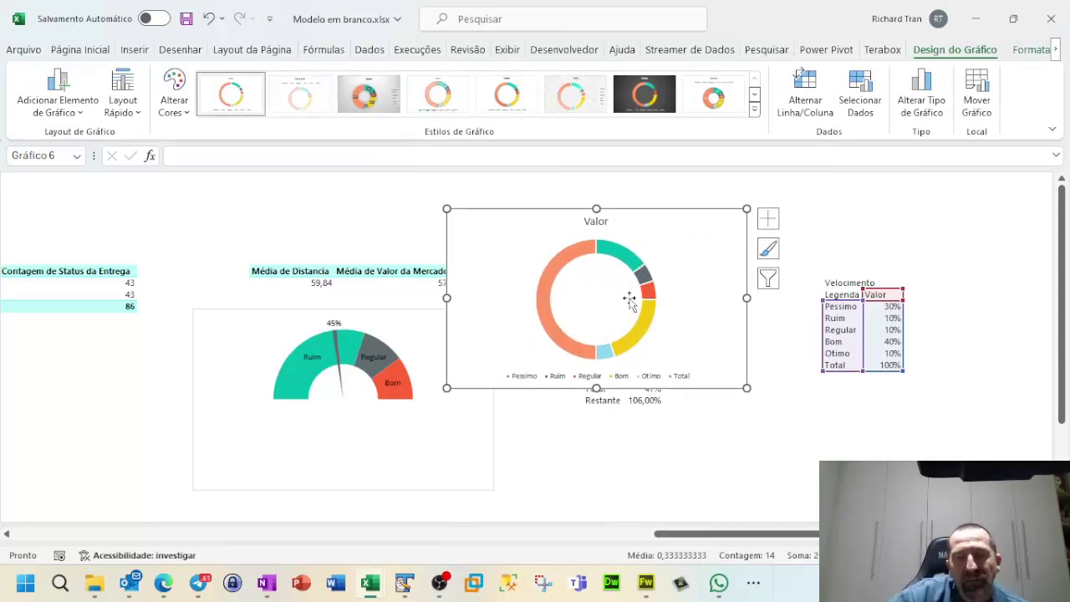
mouse_move(617, 259)
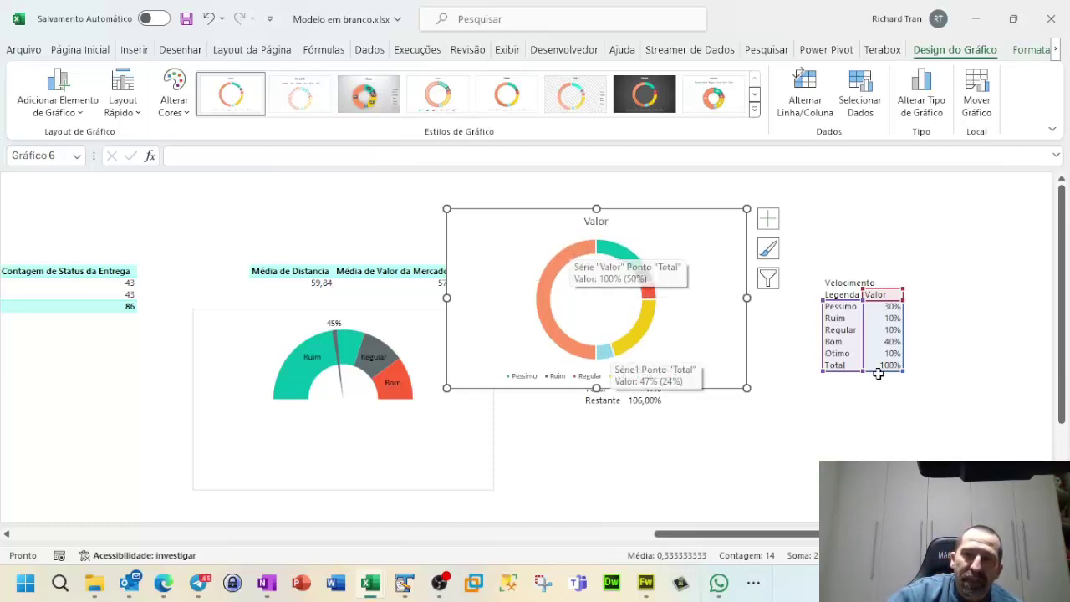
click(563, 264)
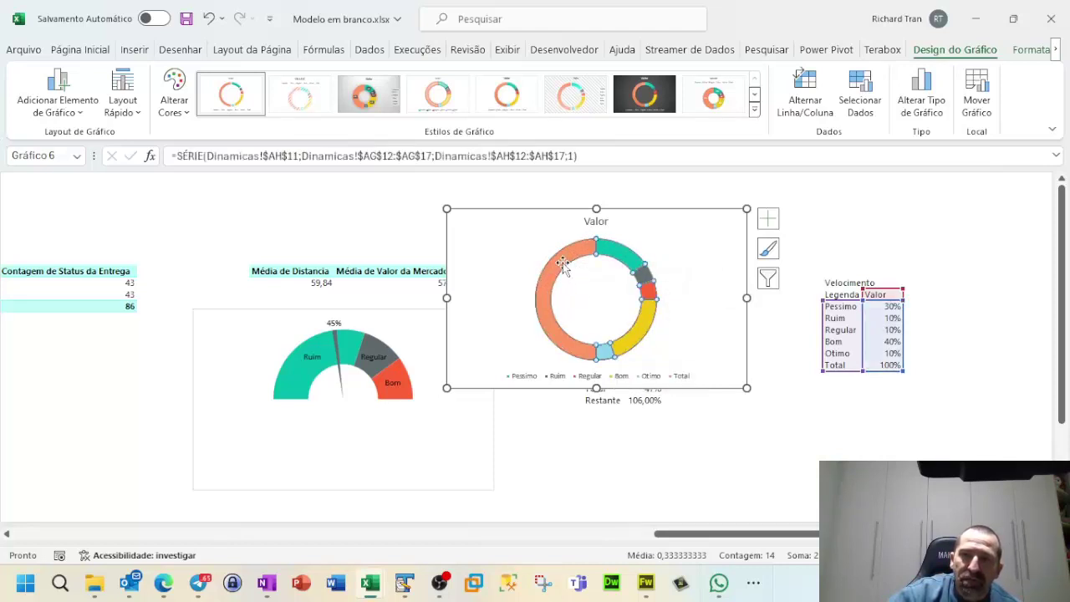
click(563, 264)
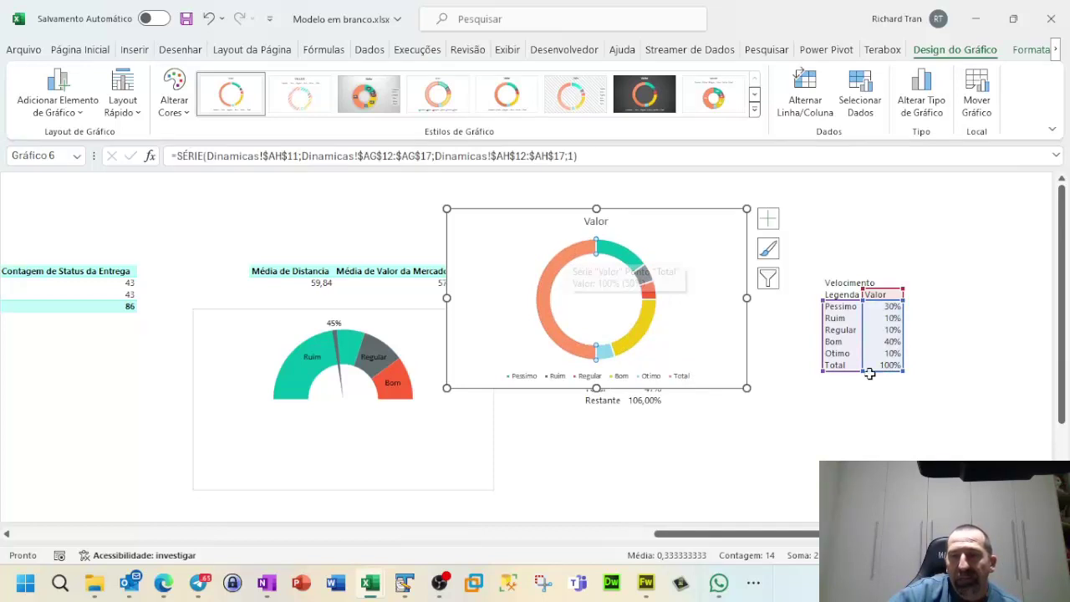
click(631, 256)
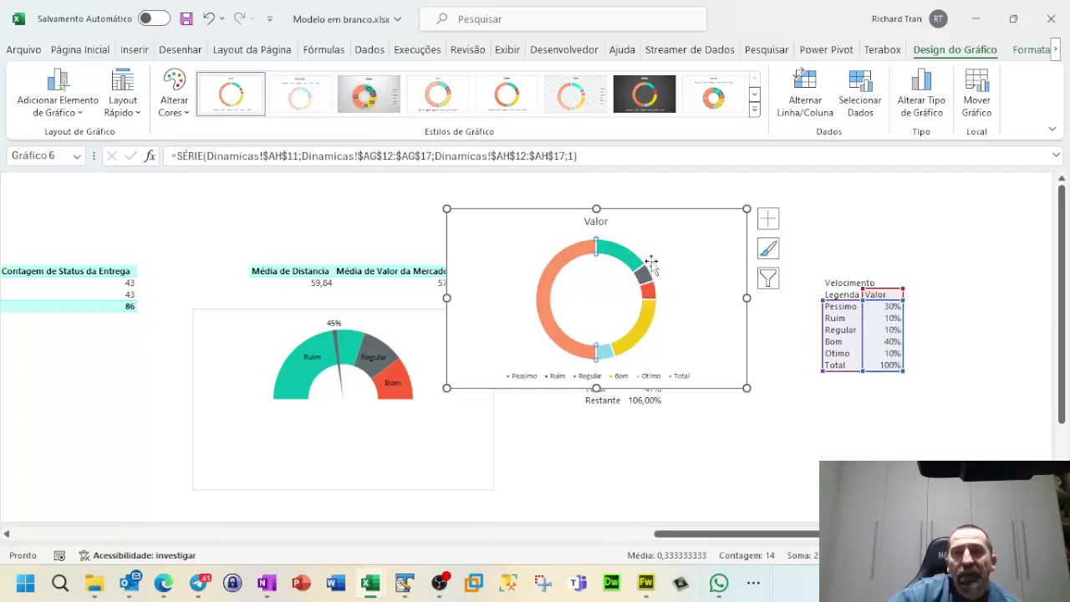
click(666, 213)
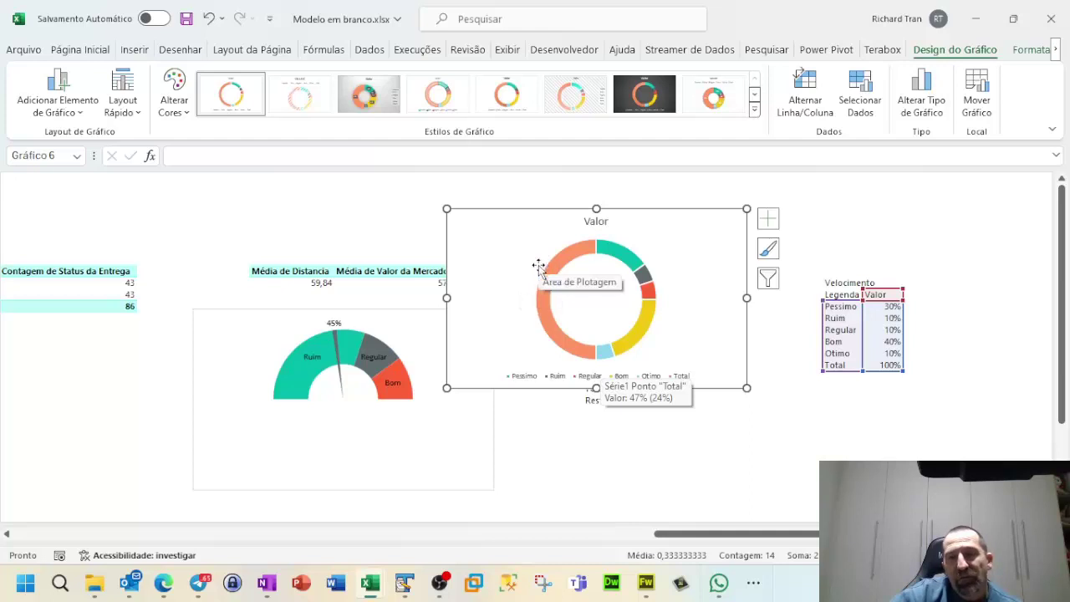
Step: Set the angle of the first slice of the new doughnut's Valor series to 270°
right_click(591, 249)
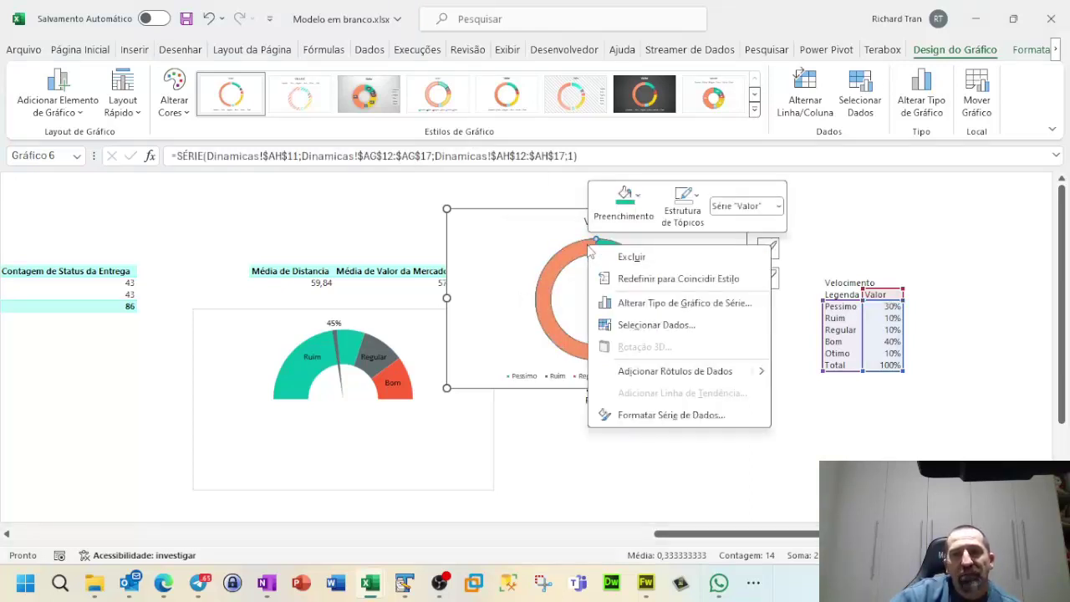
click(671, 415)
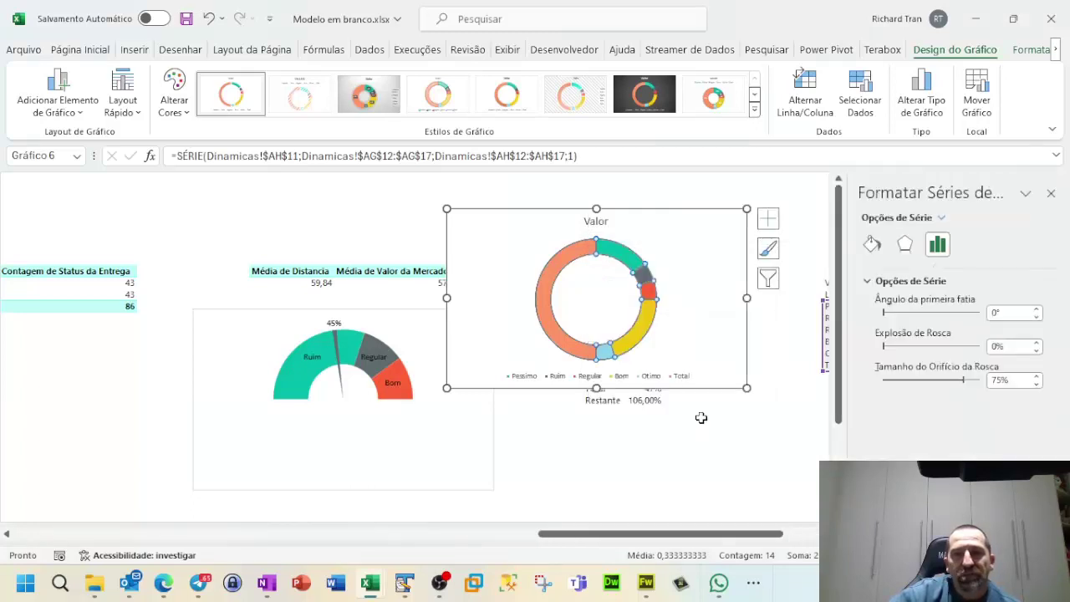
click(994, 313)
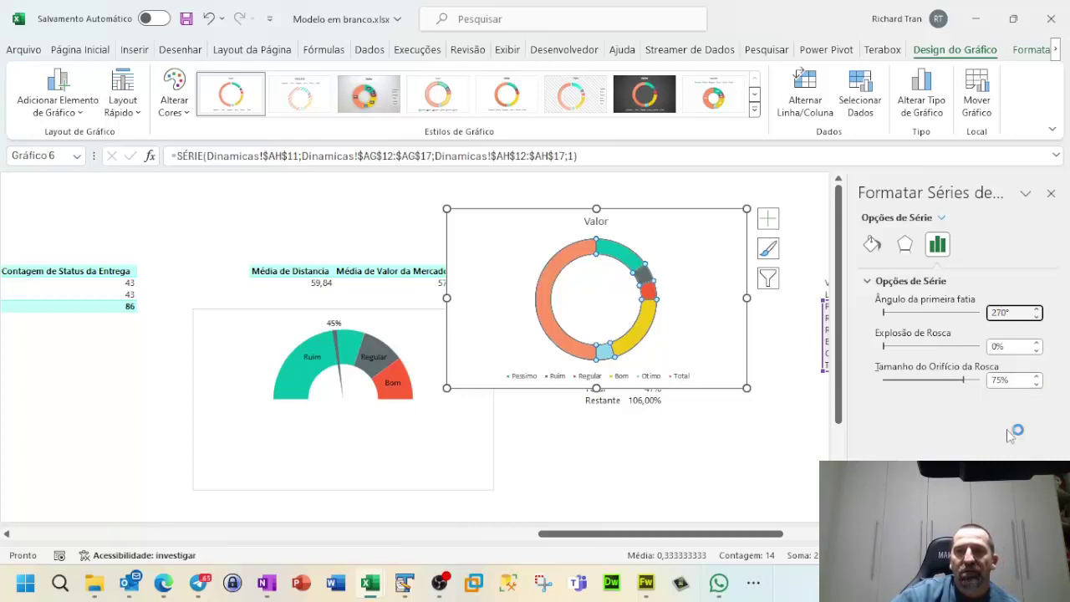
click(1010, 345)
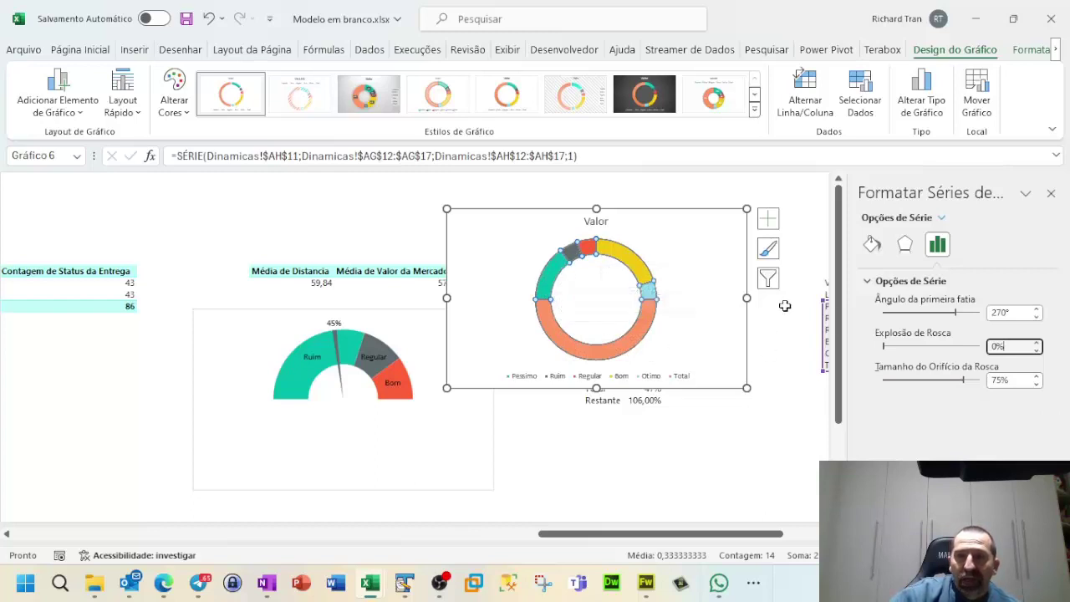
click(635, 338)
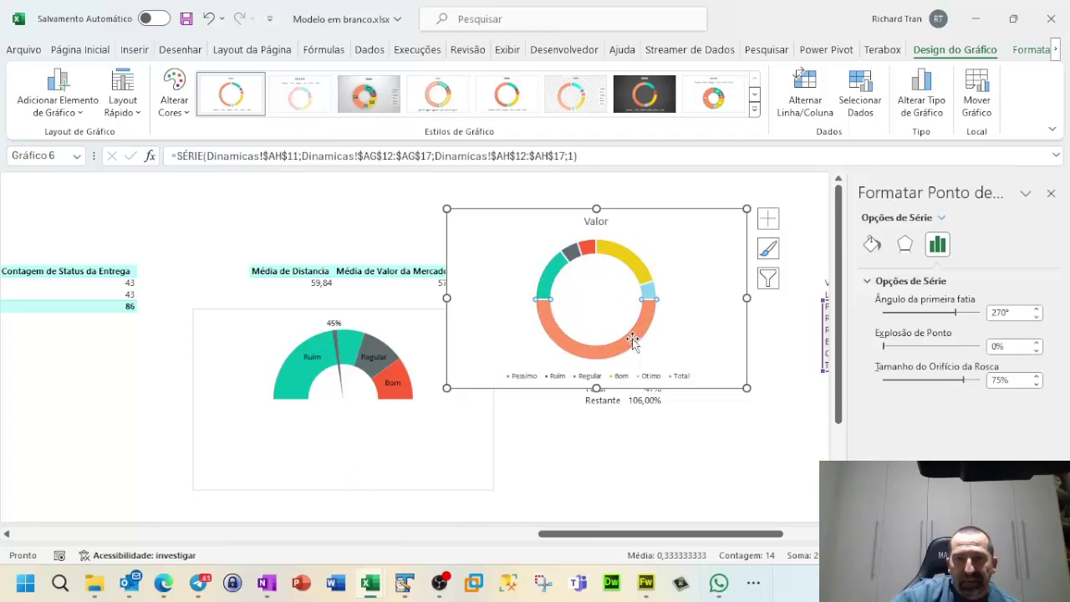
click(644, 203)
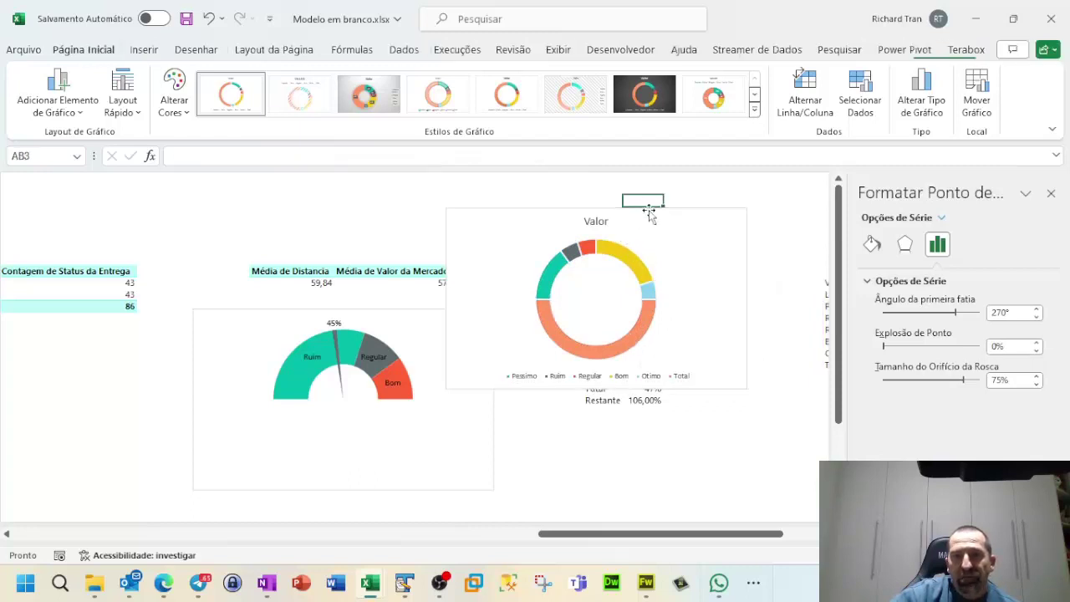
Step: Set the fill of only the Total slice in the new doughnut chart to no fill (Sem preenchimento)
click(618, 256)
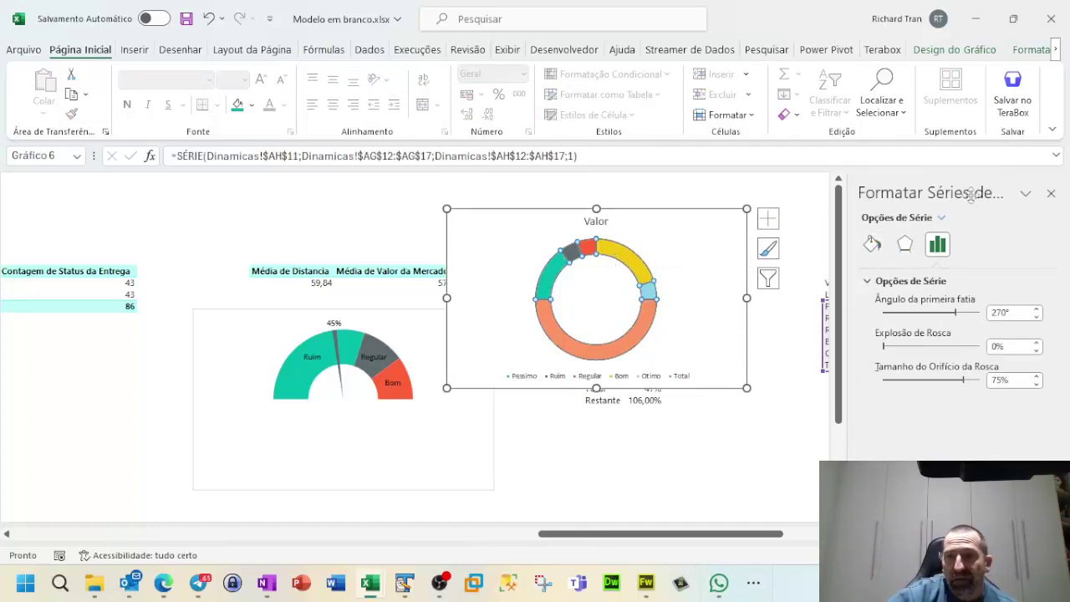
click(877, 255)
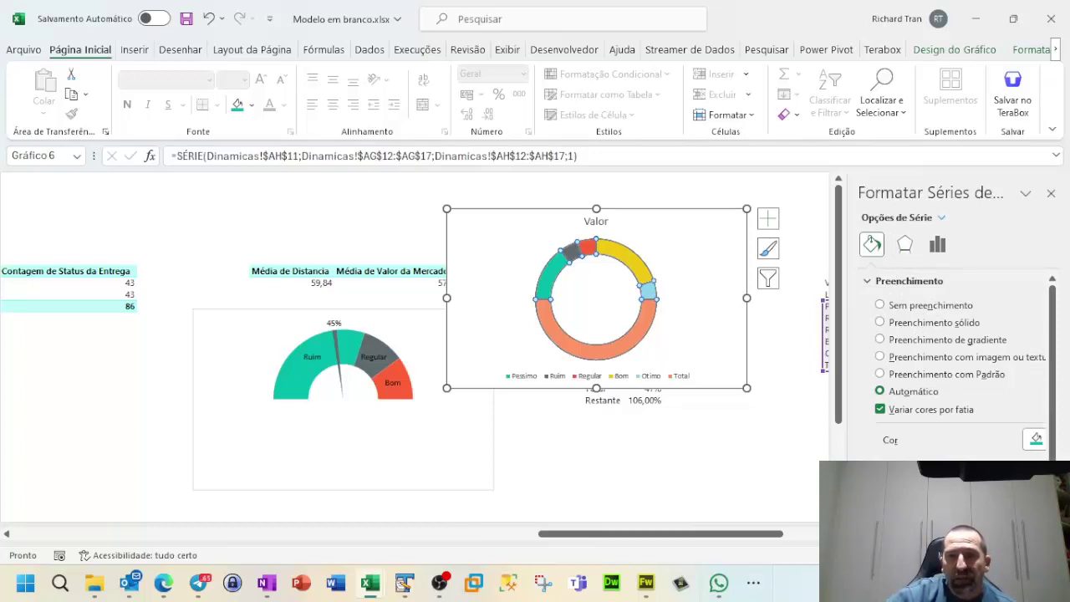
click(713, 328)
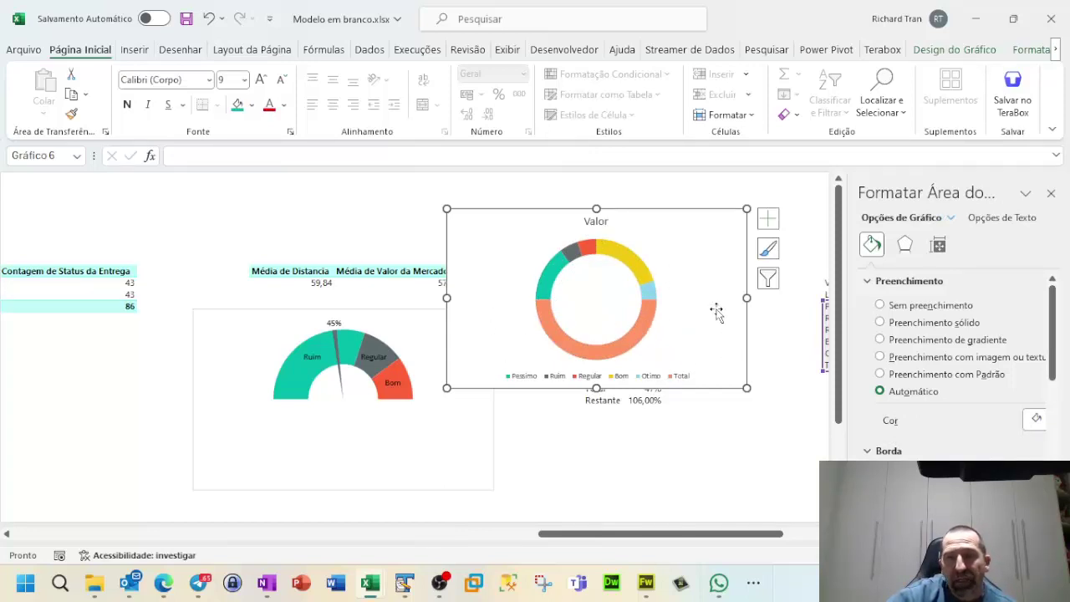
click(626, 346)
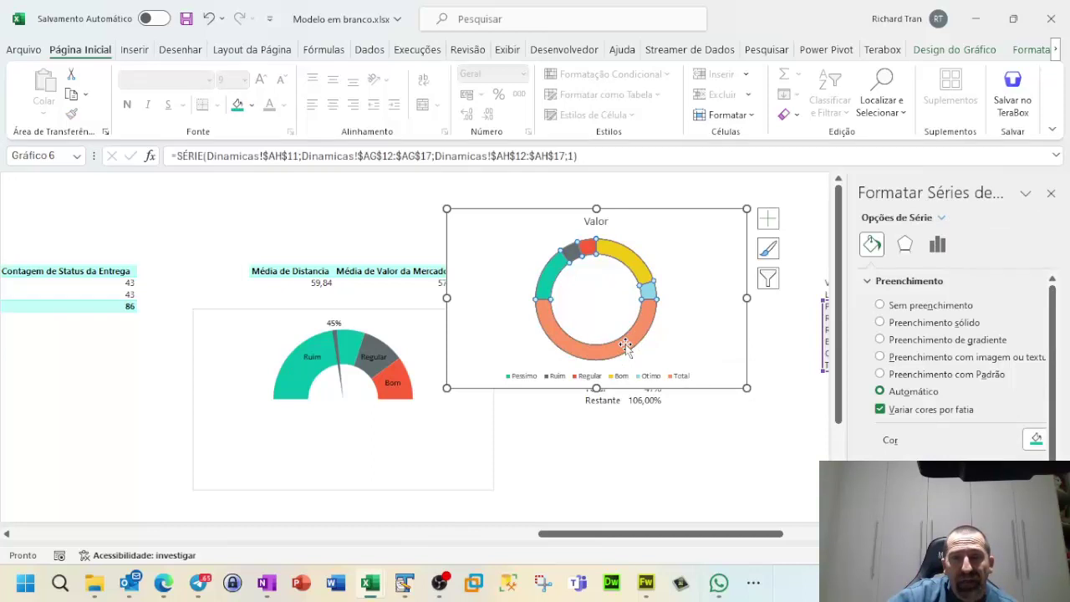
click(626, 346)
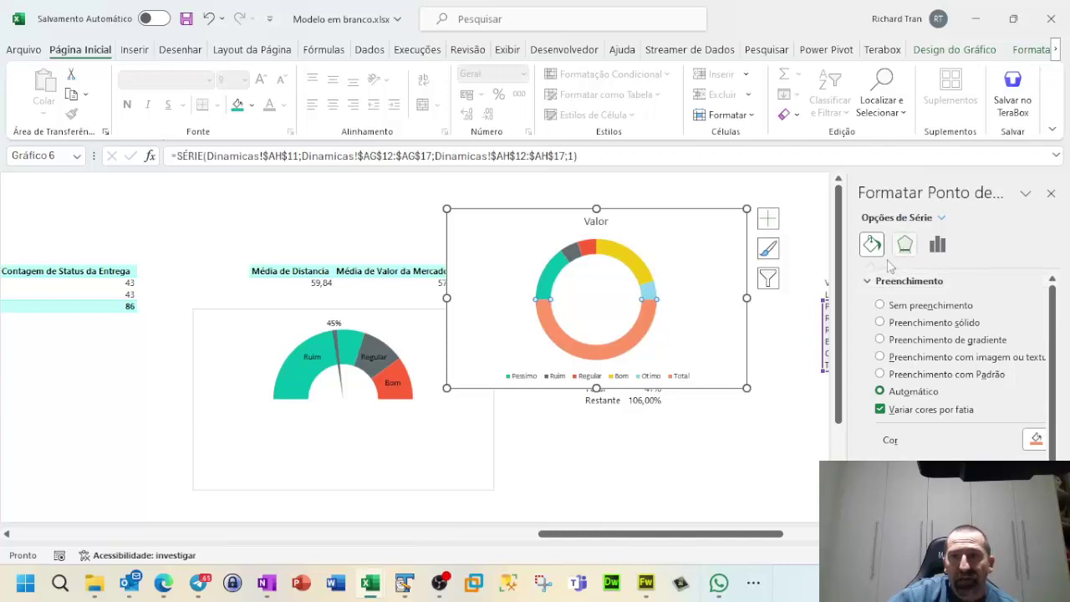
click(914, 306)
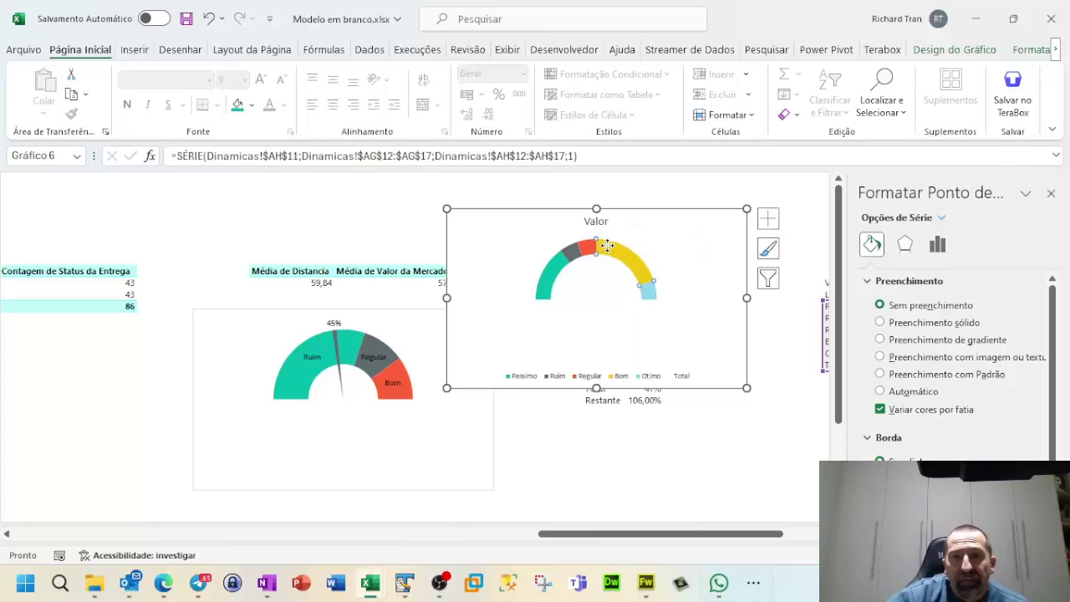
click(646, 210)
Step: Set the doughnut hole size of the Valor series to 50%
click(596, 256)
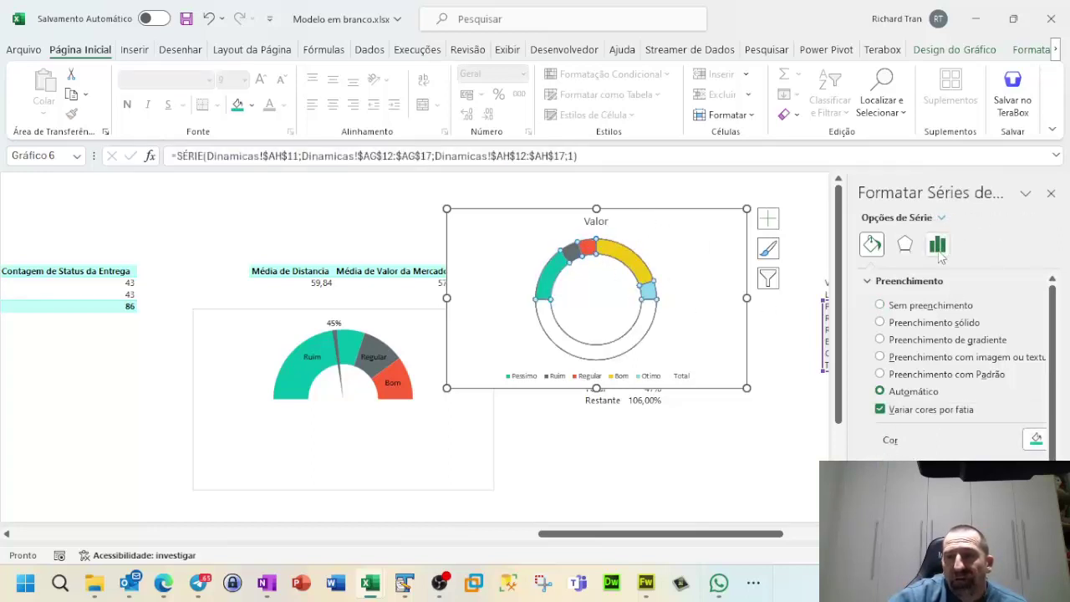
click(937, 245)
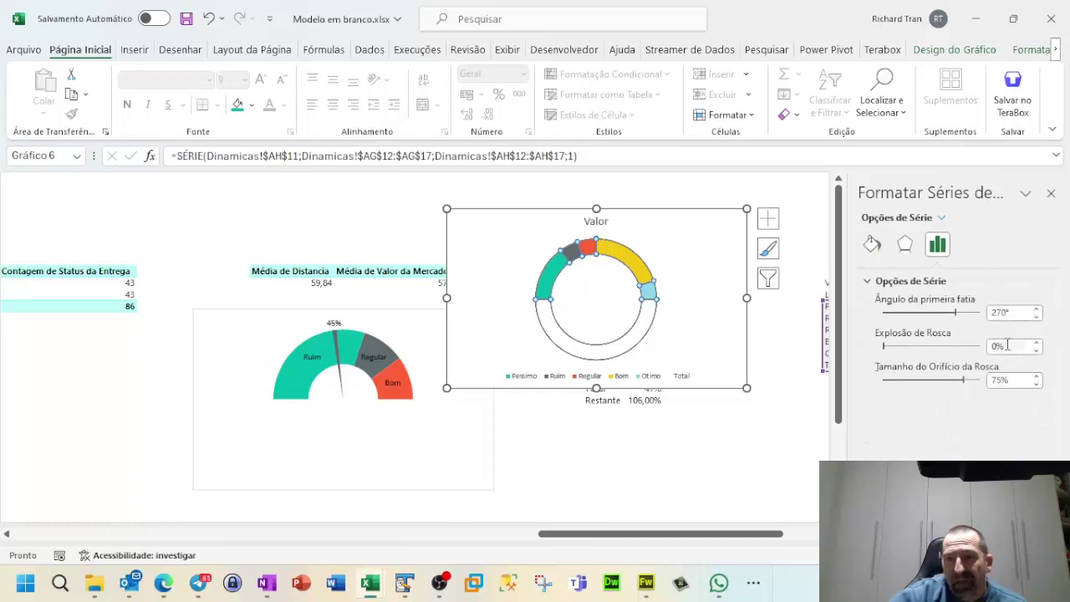
click(1018, 379)
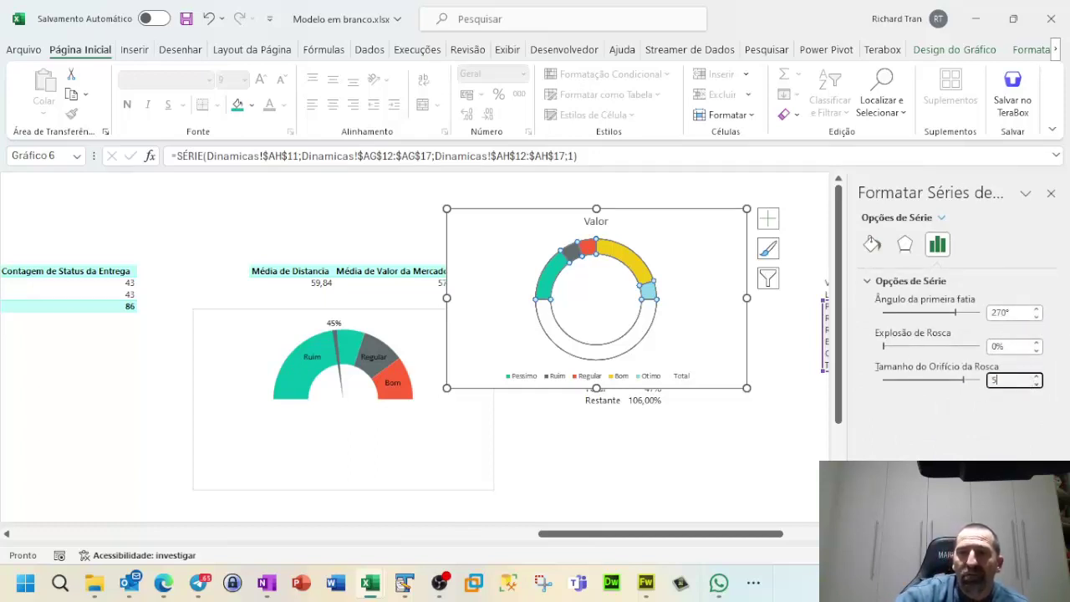
key(Return)
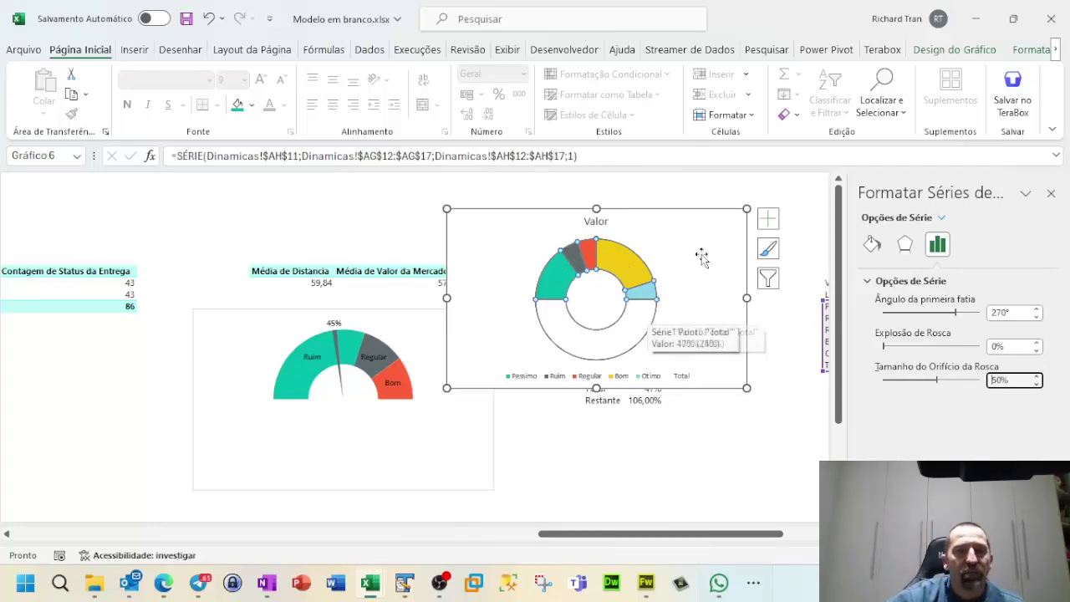
Step: Delete the title and the legend from the new gauge chart
click(607, 224)
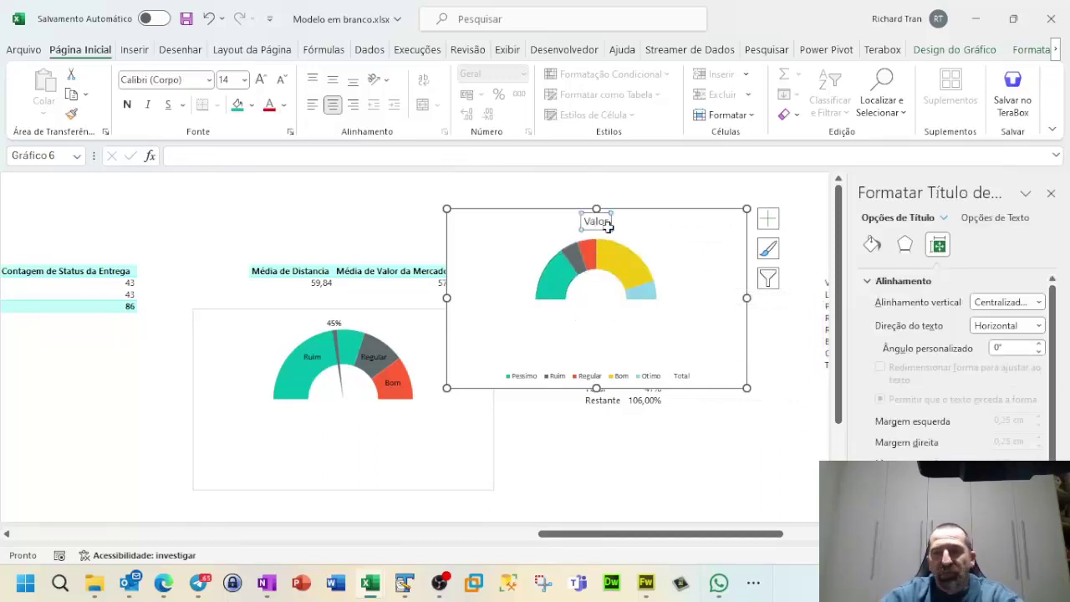
key(Delete)
click(637, 377)
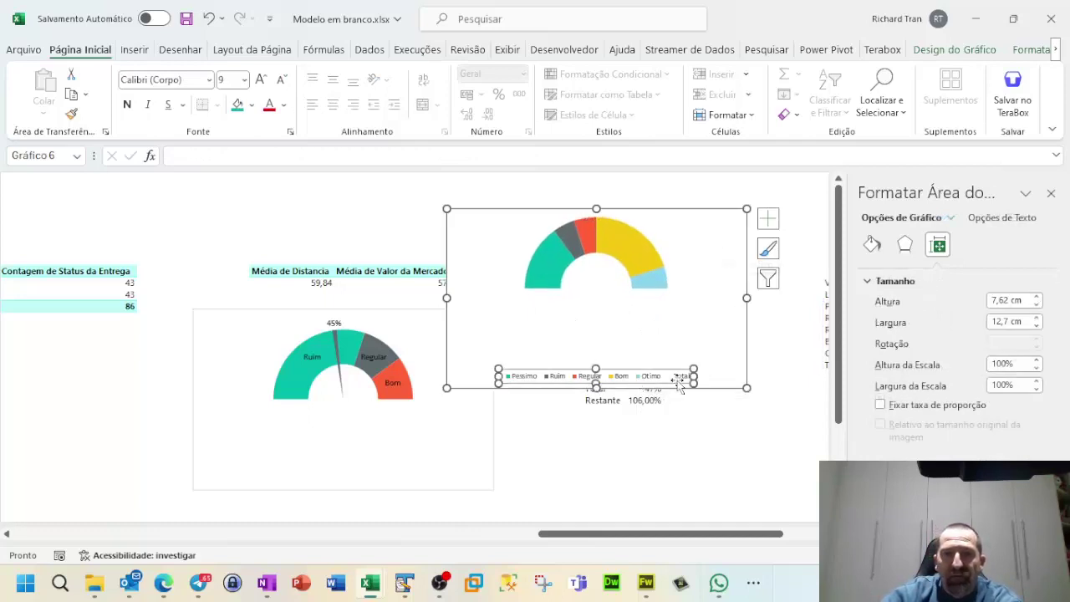
key(Delete)
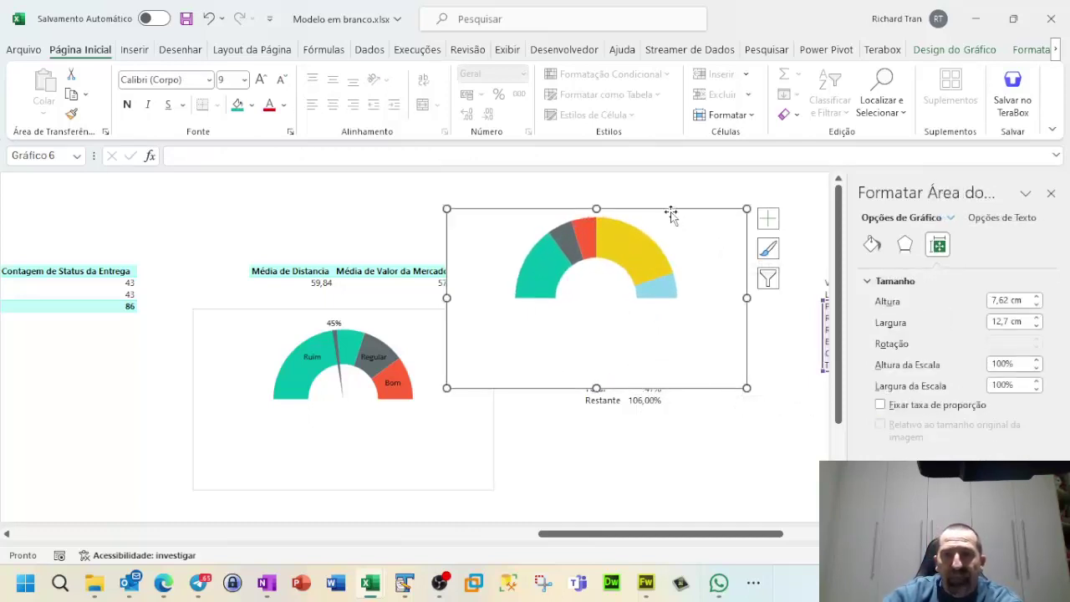
Step: Move the new gauge chart over the existing one, clear of the data tables, and remove its shape outline
mouse_move(665, 212)
mouse_down()
mouse_move(483, 227)
mouse_move(433, 219)
mouse_up()
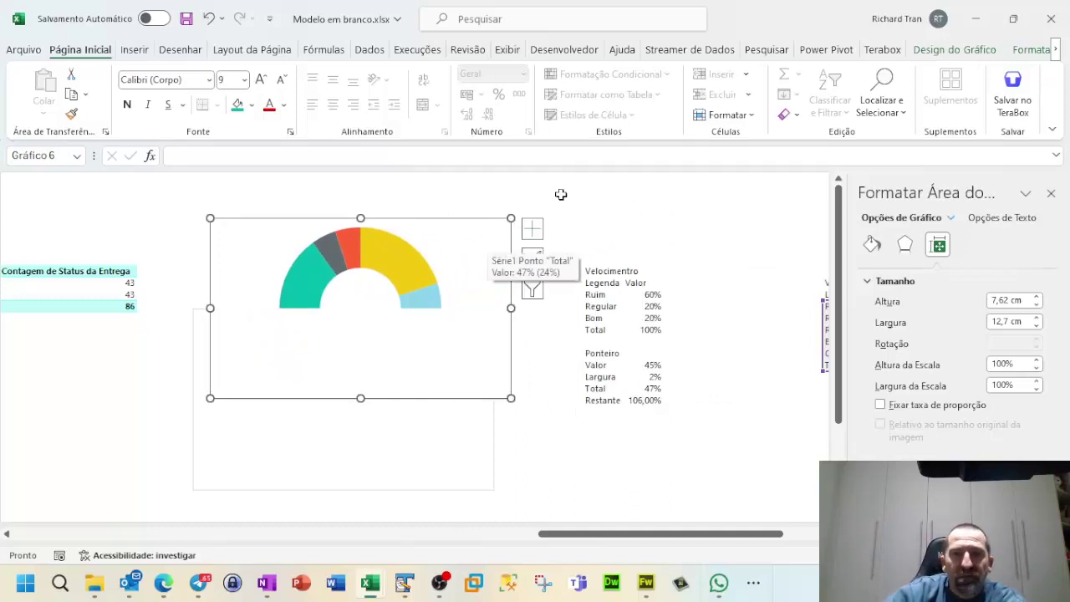
click(1030, 51)
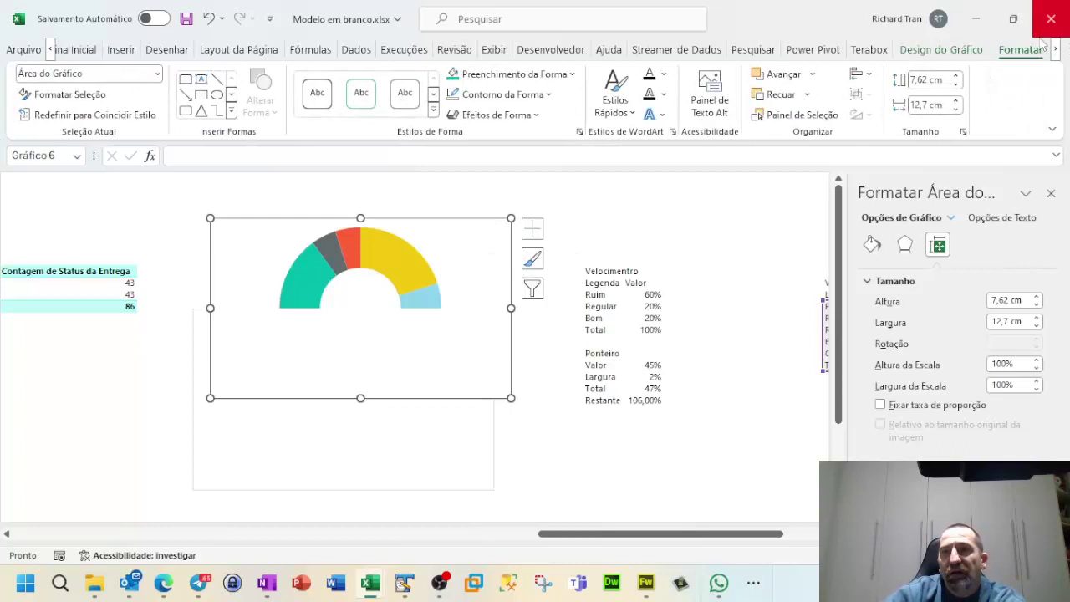
click(526, 95)
click(505, 293)
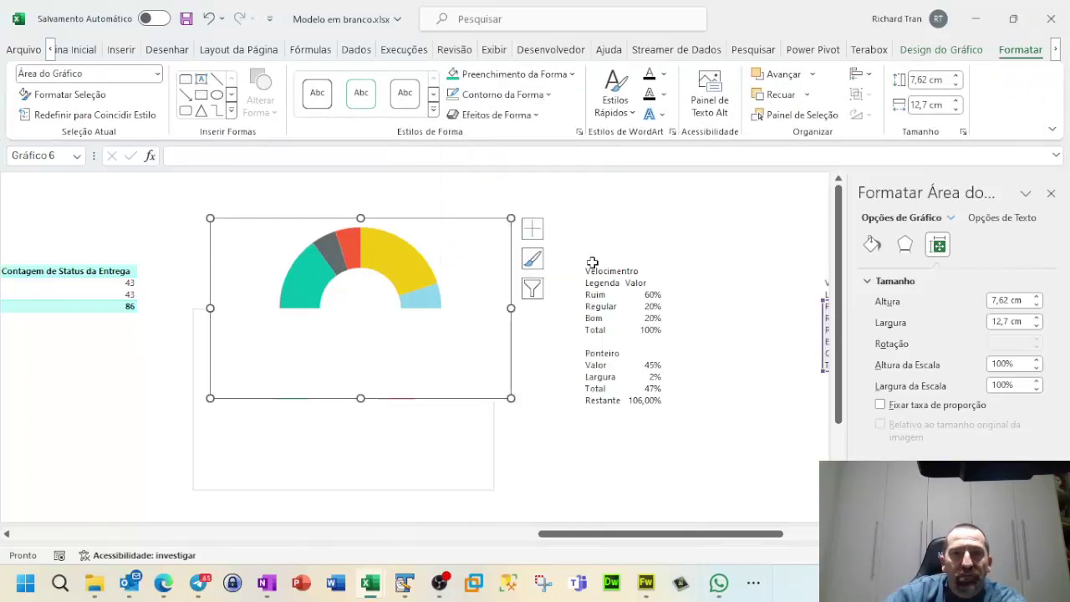
click(635, 215)
click(434, 259)
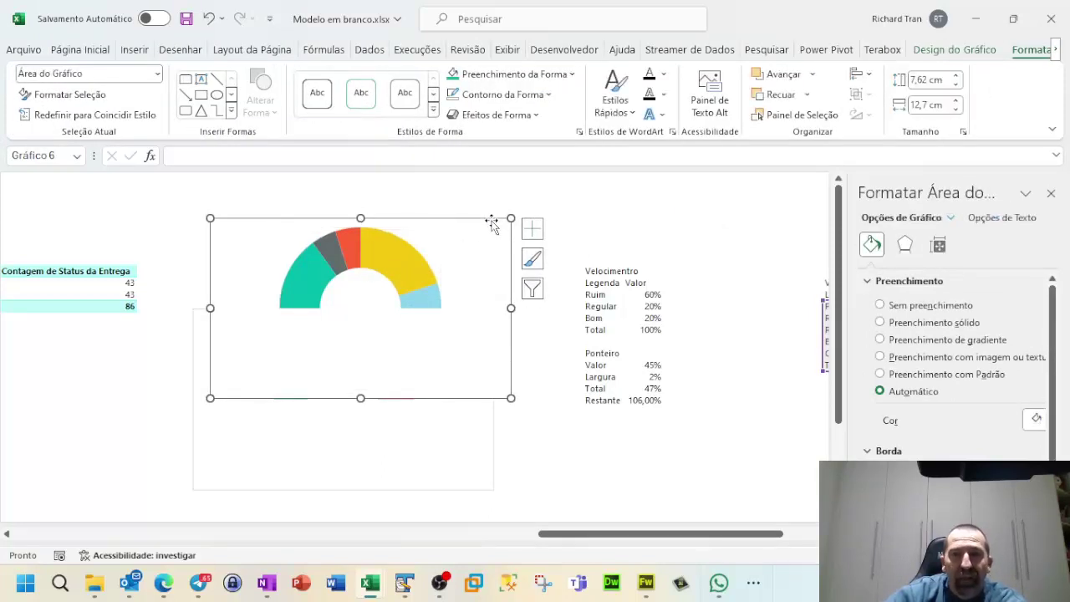
Step: Shift the new gauge chart slightly up and left, close its formatting pane and deselect it
drag(491, 222, 463, 195)
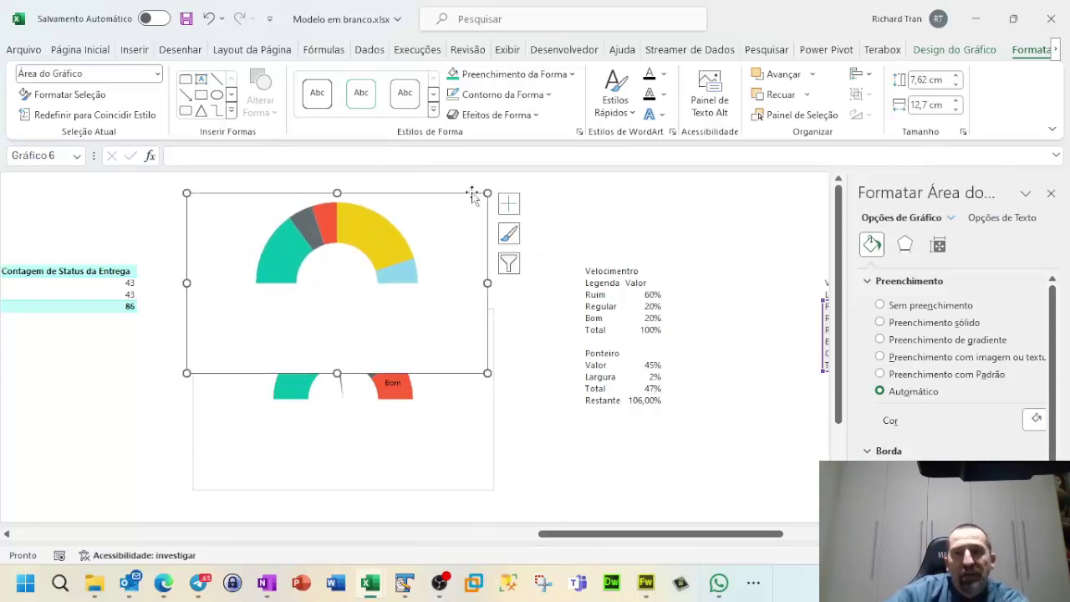
click(1051, 193)
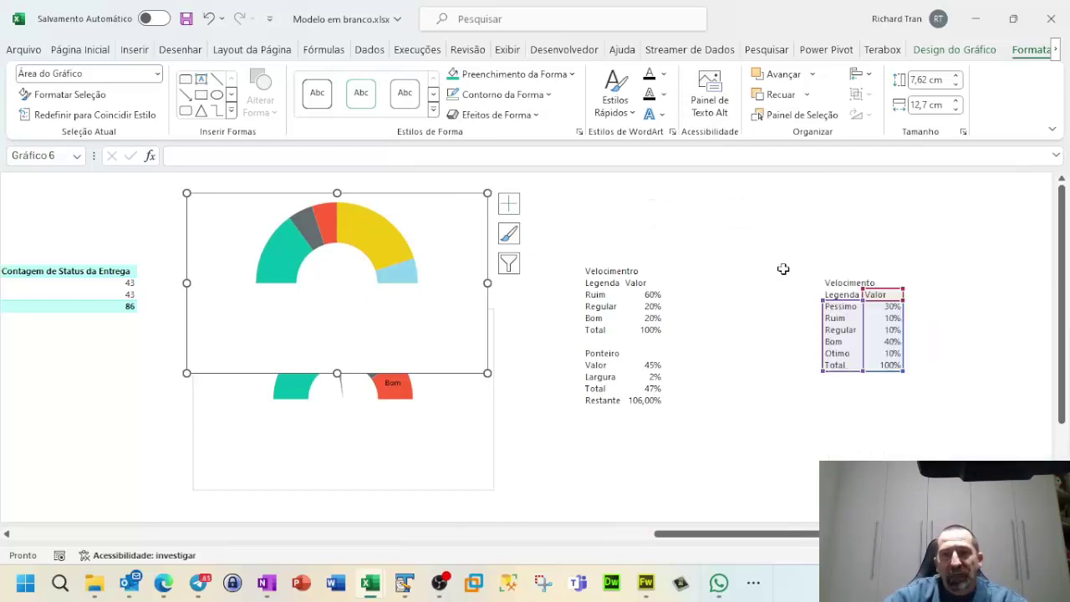
click(838, 395)
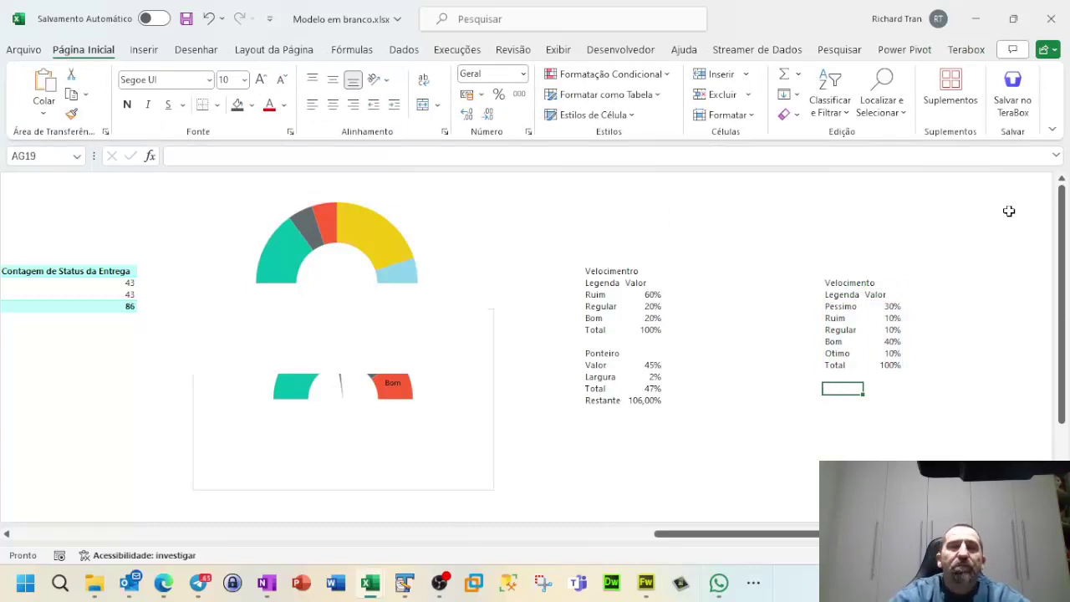
Step: Separate the two gauges, moving the new one up and left and the existing one down and right, and select pointer value cell AB17
click(377, 444)
key(ctrl+z)
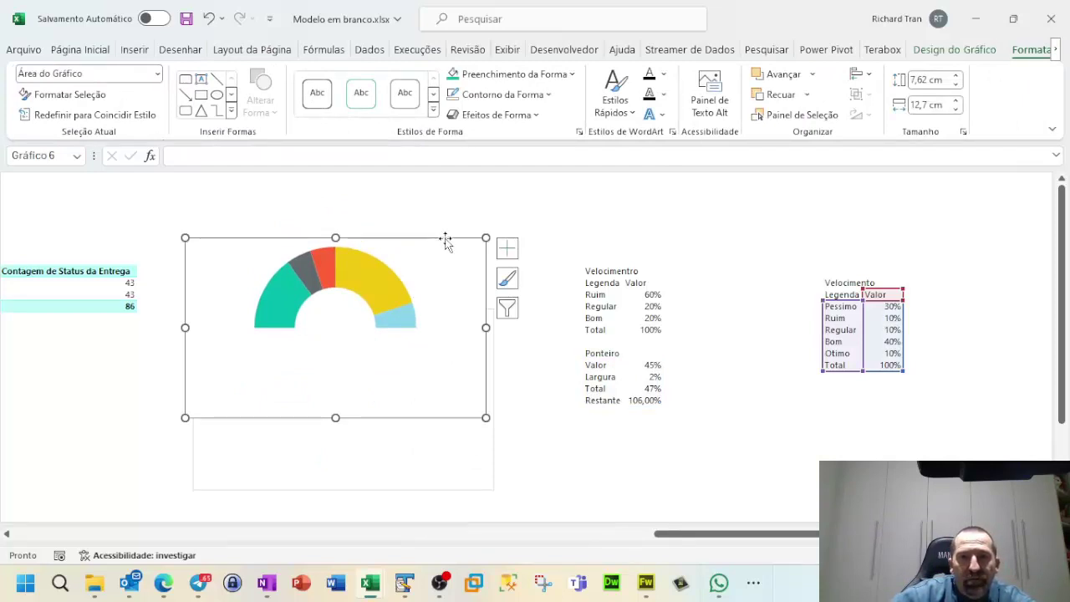
drag(445, 241, 278, 185)
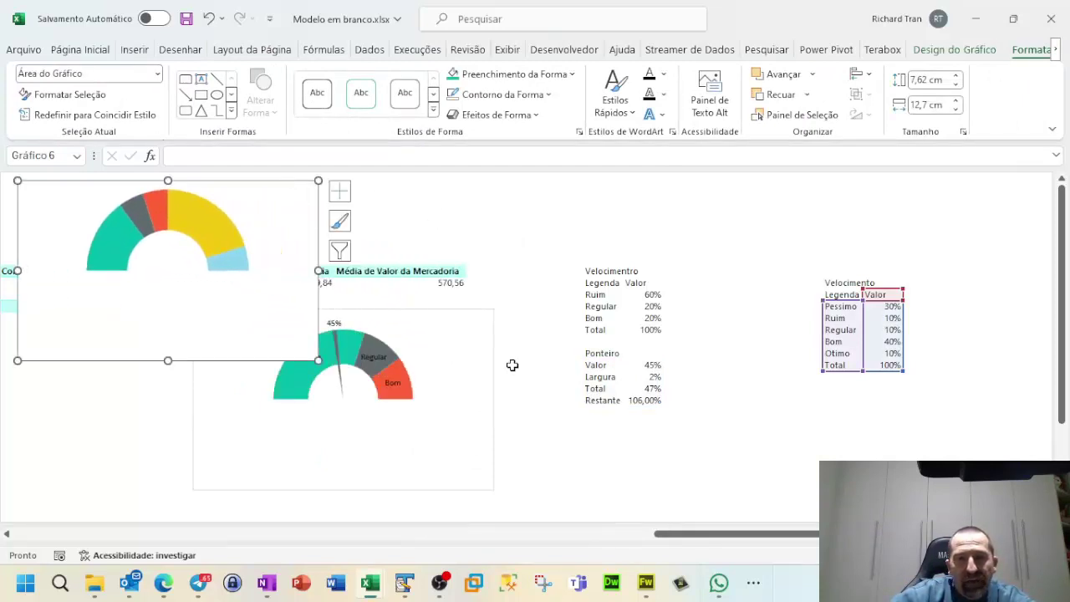
click(478, 309)
drag(478, 310, 550, 343)
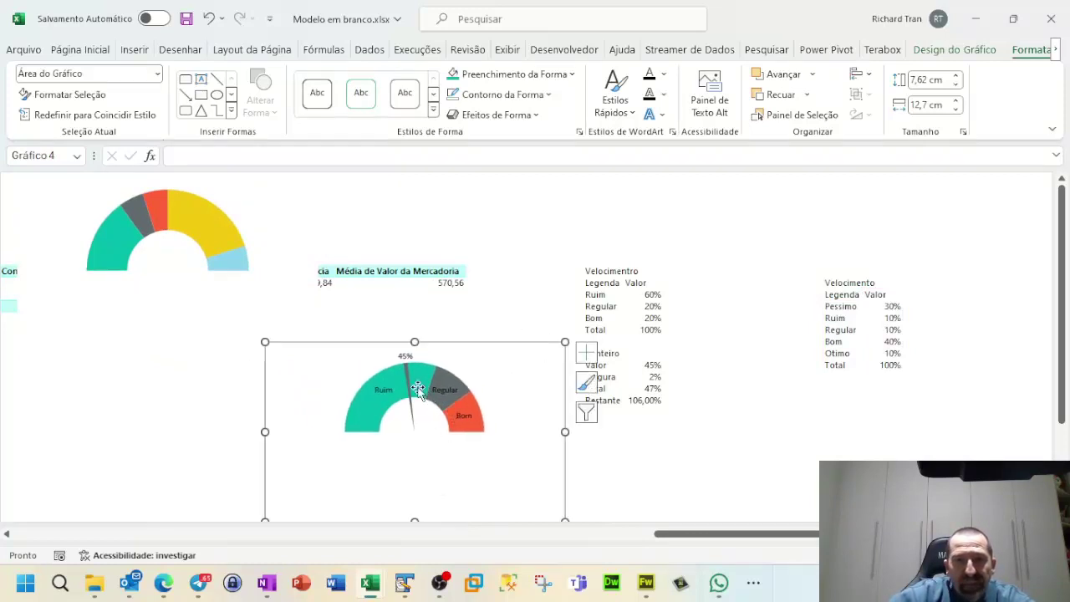
click(653, 365)
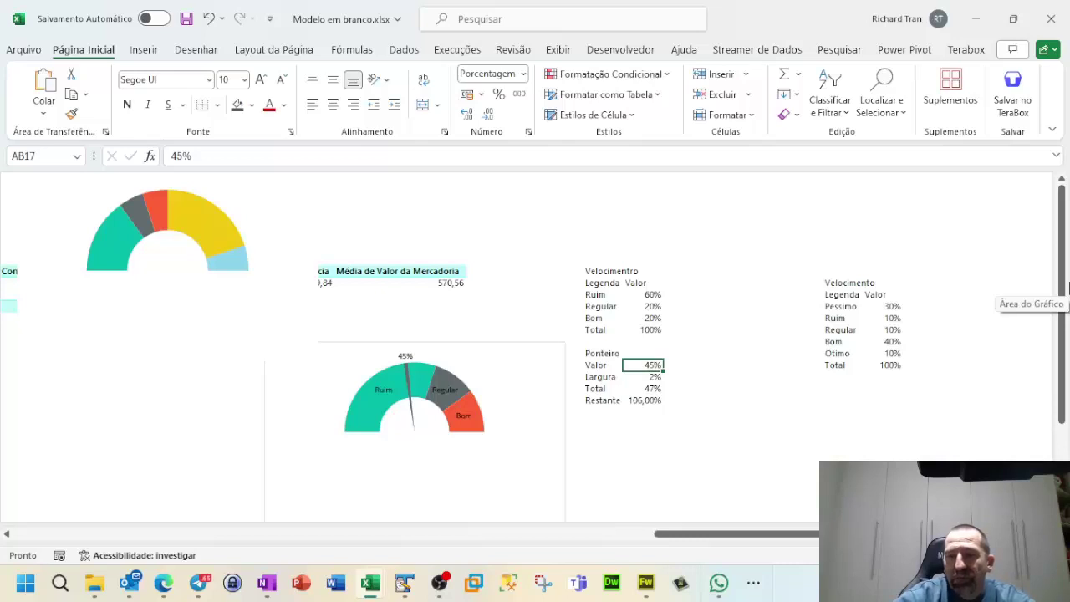
Step: Set the existing gauge's pointer value in AB17 to 80%
text(80)
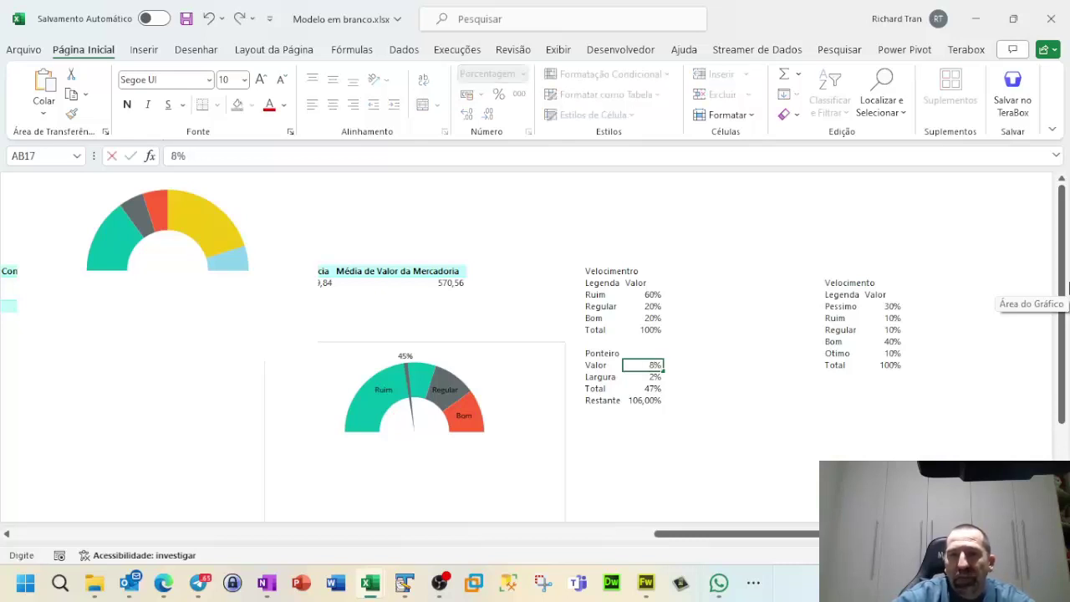
key(Return)
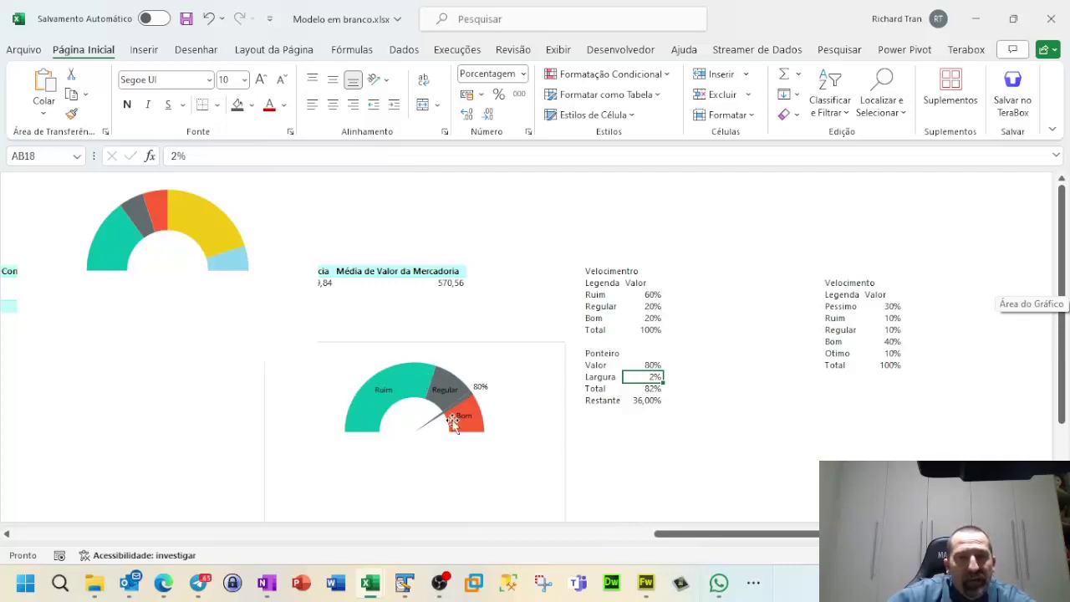
mouse_move(431, 424)
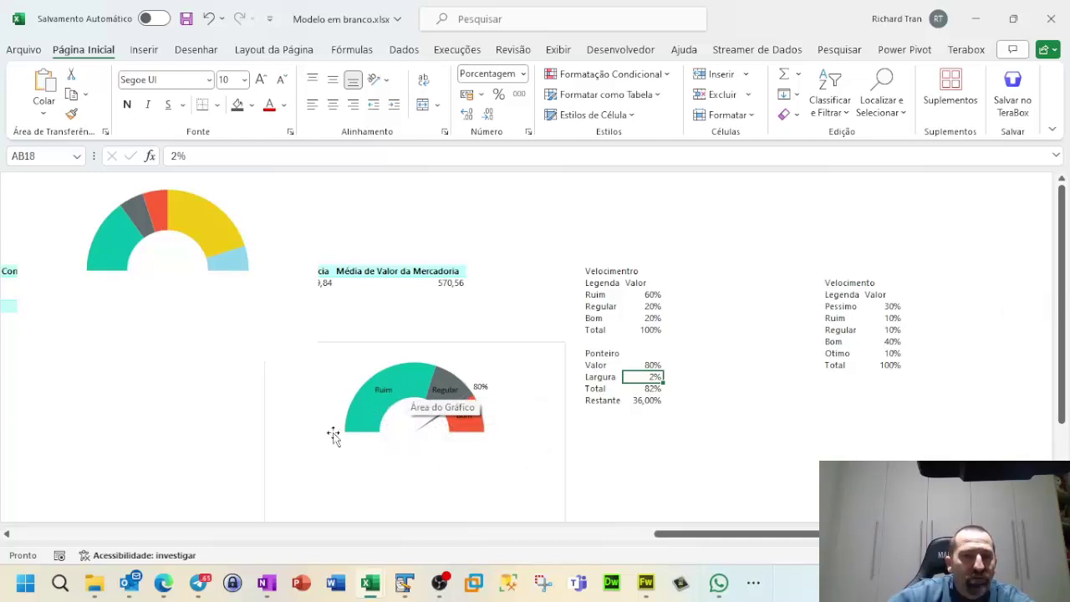
click(440, 421)
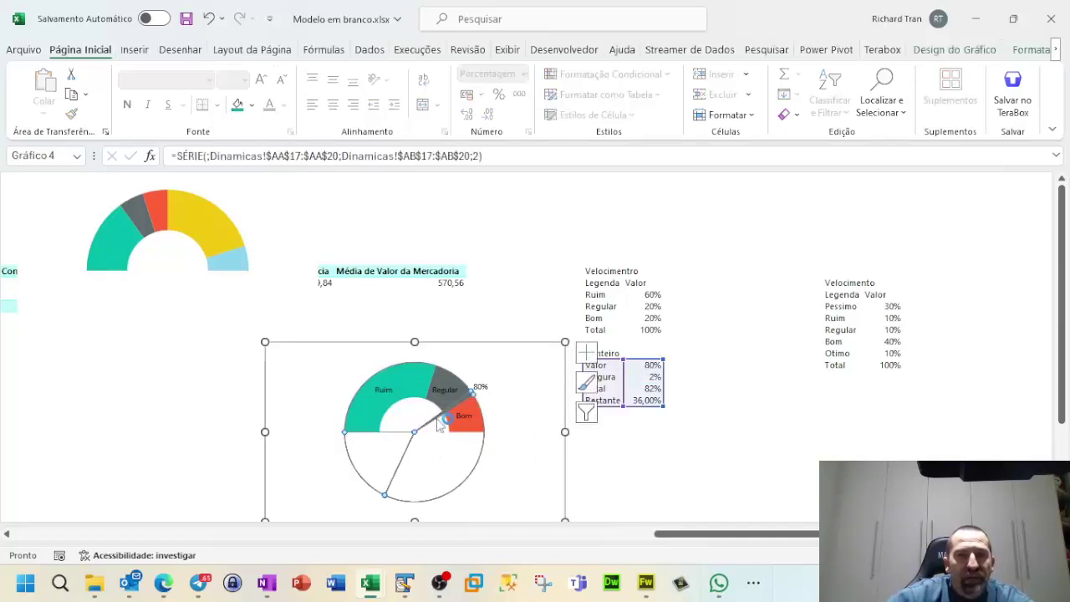
mouse_move(461, 410)
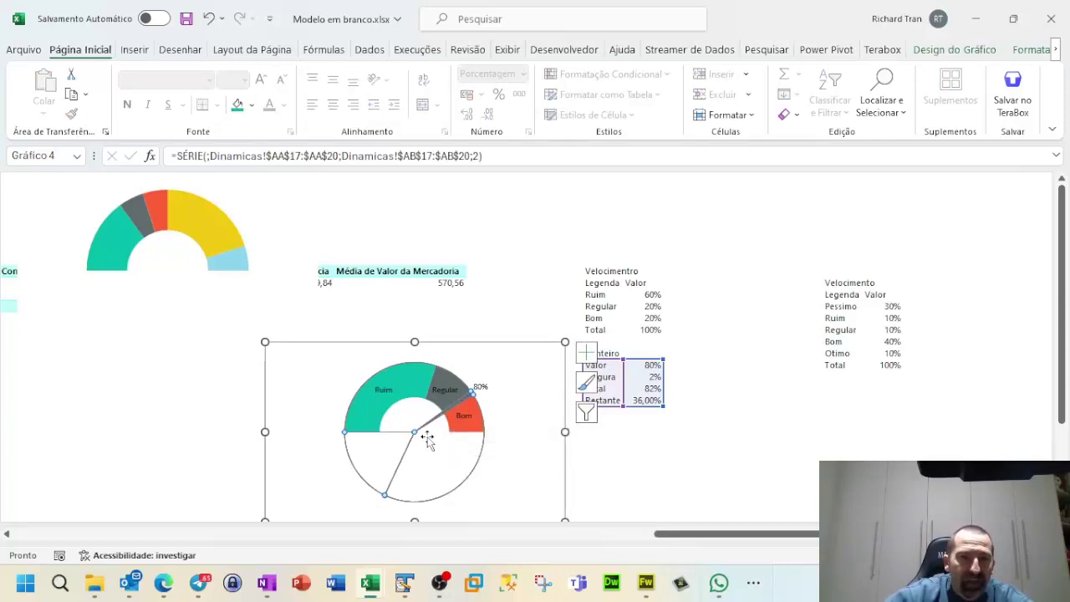
right_click(468, 402)
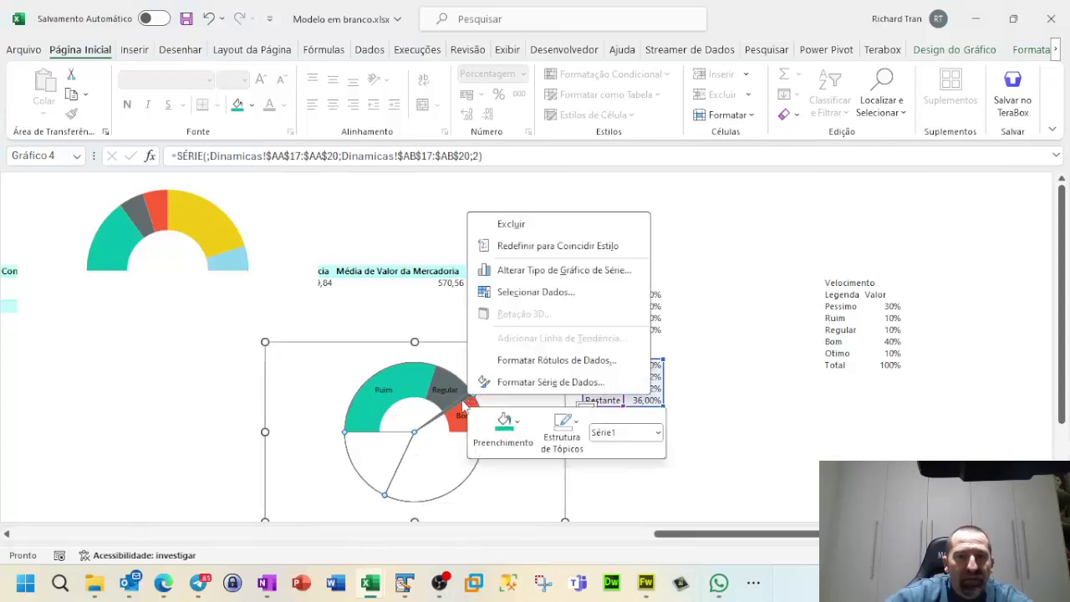
key(Escape)
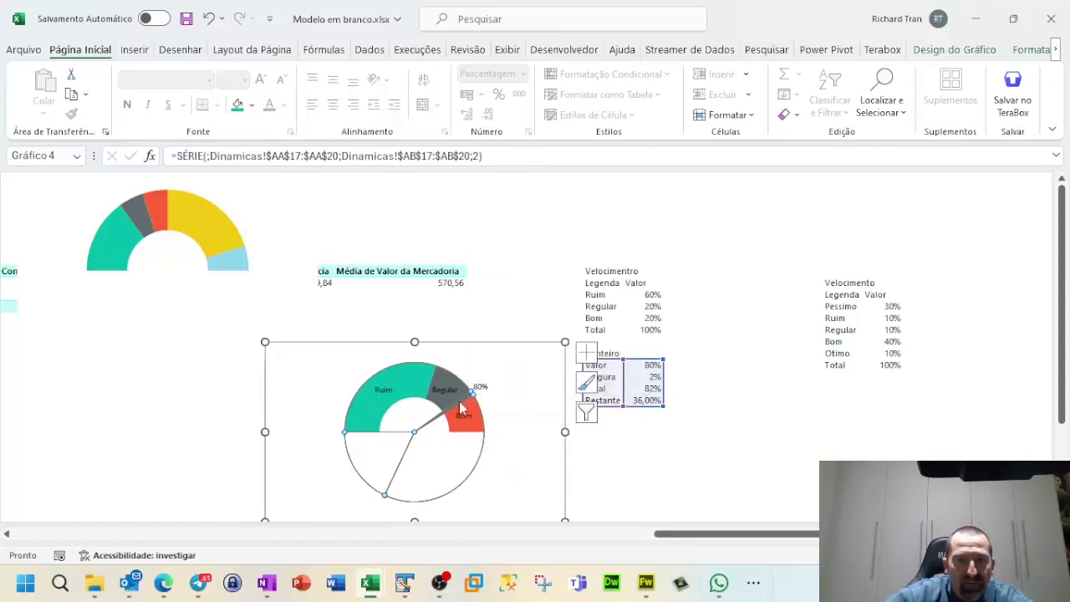
click(459, 402)
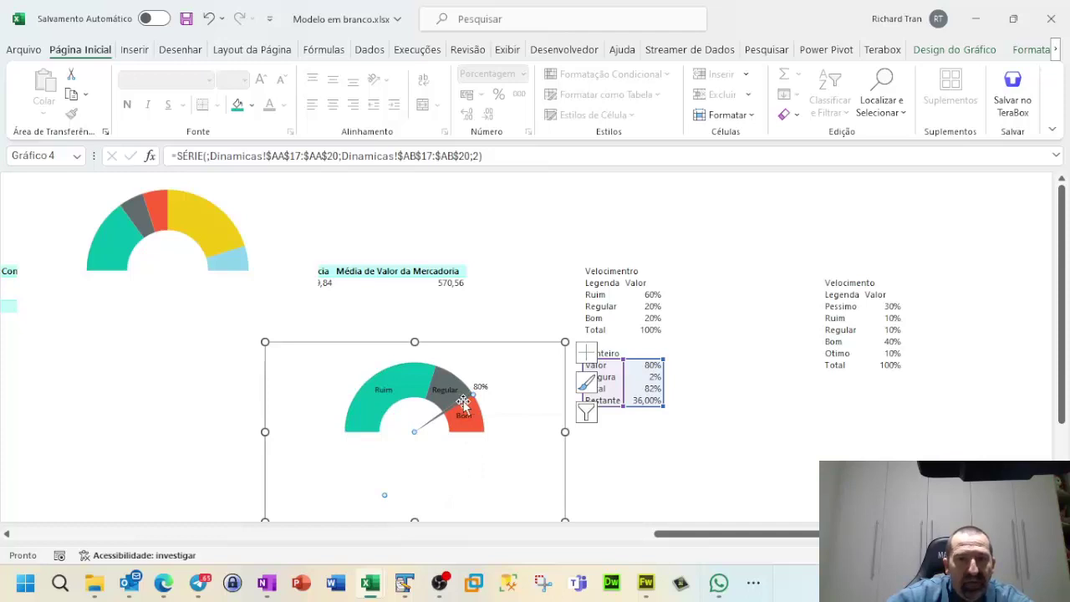
right_click(464, 404)
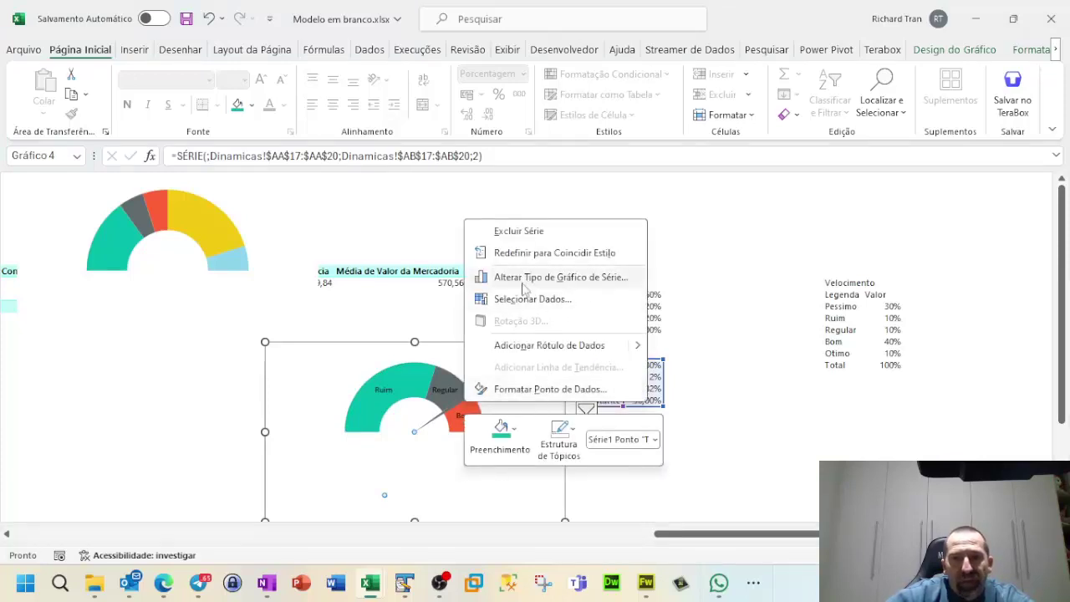
click(519, 434)
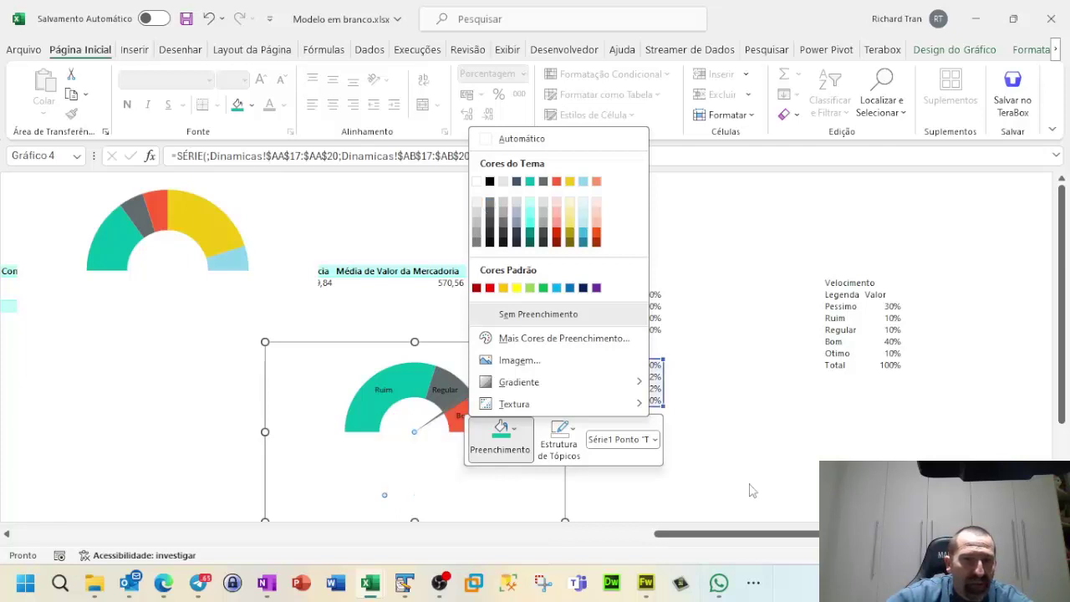
key(Escape)
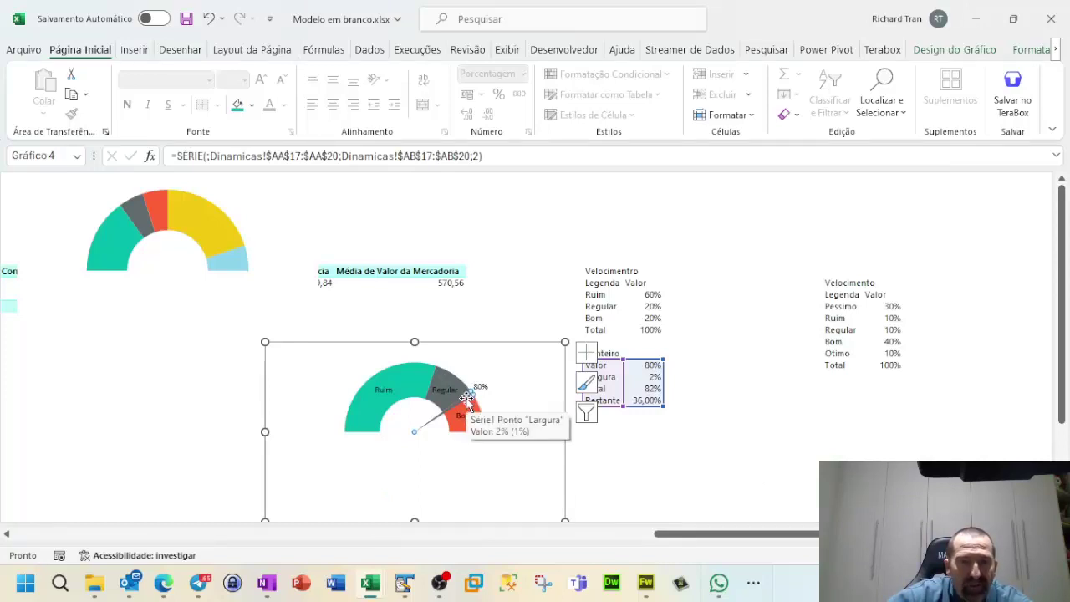
Step: Fill the Largura slice, the existing gauge's pointer, with a grey shade from the theme colours and deselect the chart
right_click(466, 400)
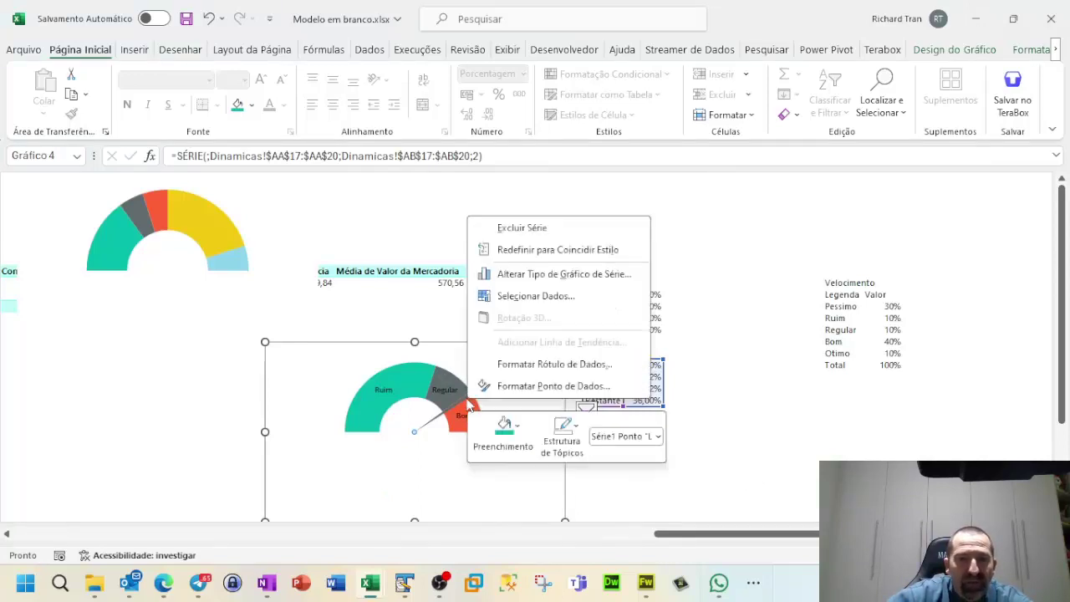
click(518, 426)
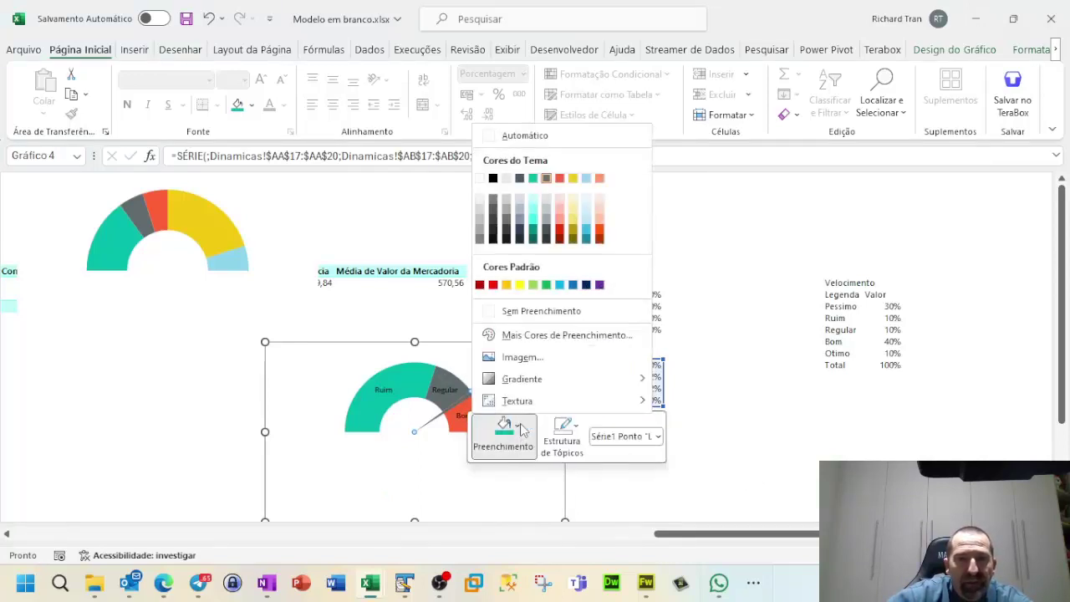
click(481, 233)
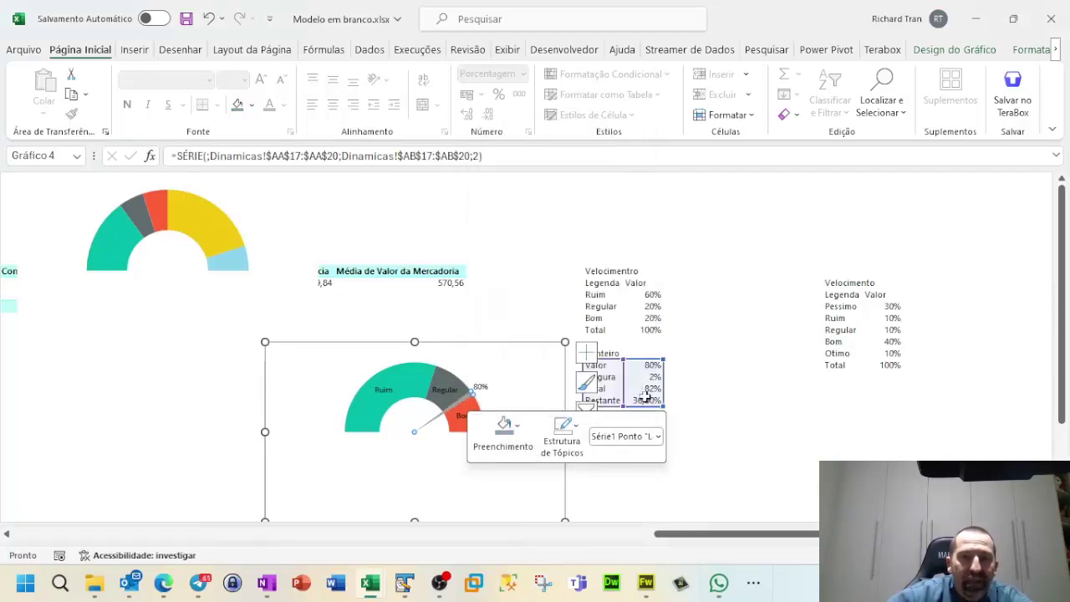
click(781, 448)
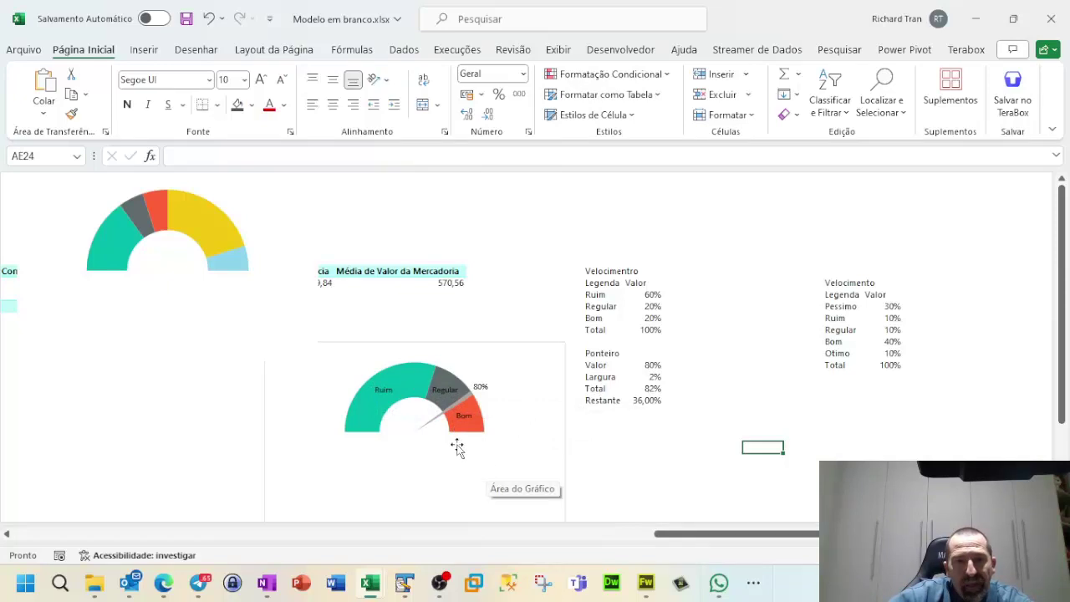
Step: Set the existing gauge's pointer value in AB17 to 89%
click(651, 366)
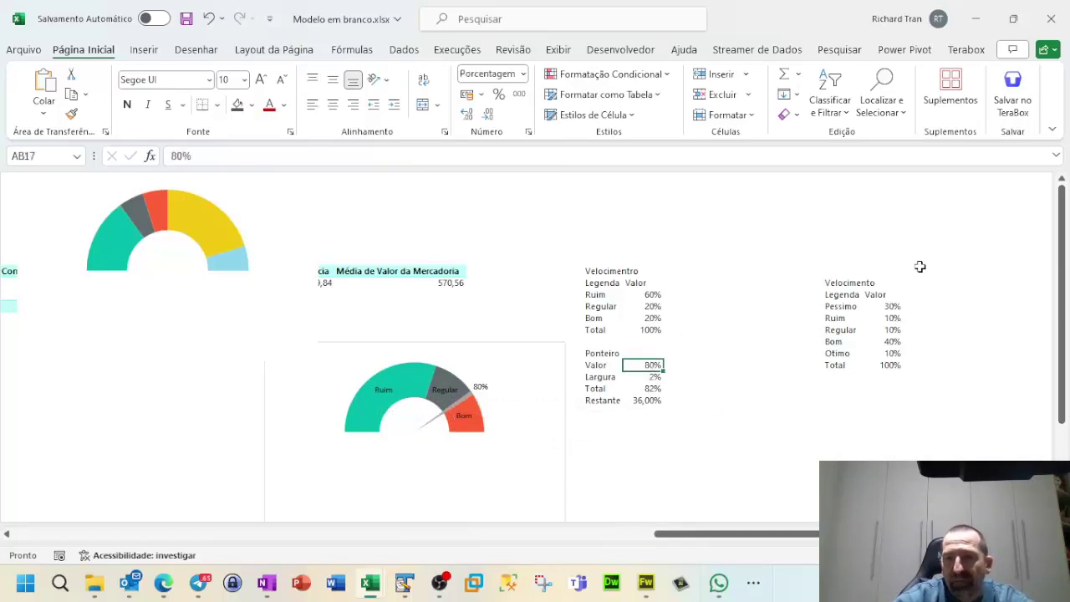
text(8)
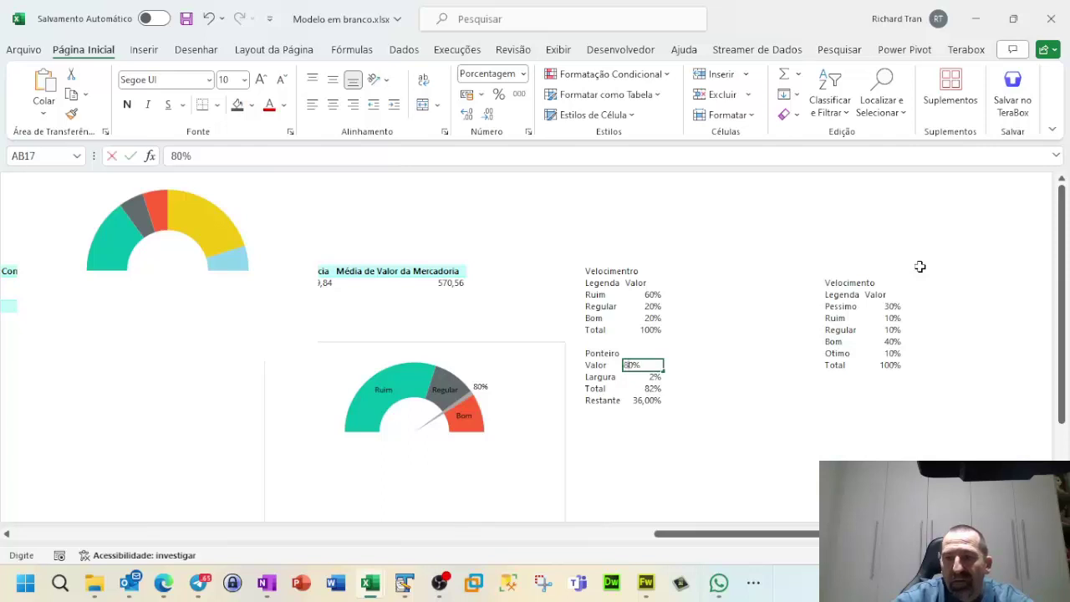
text(9)
key(Return)
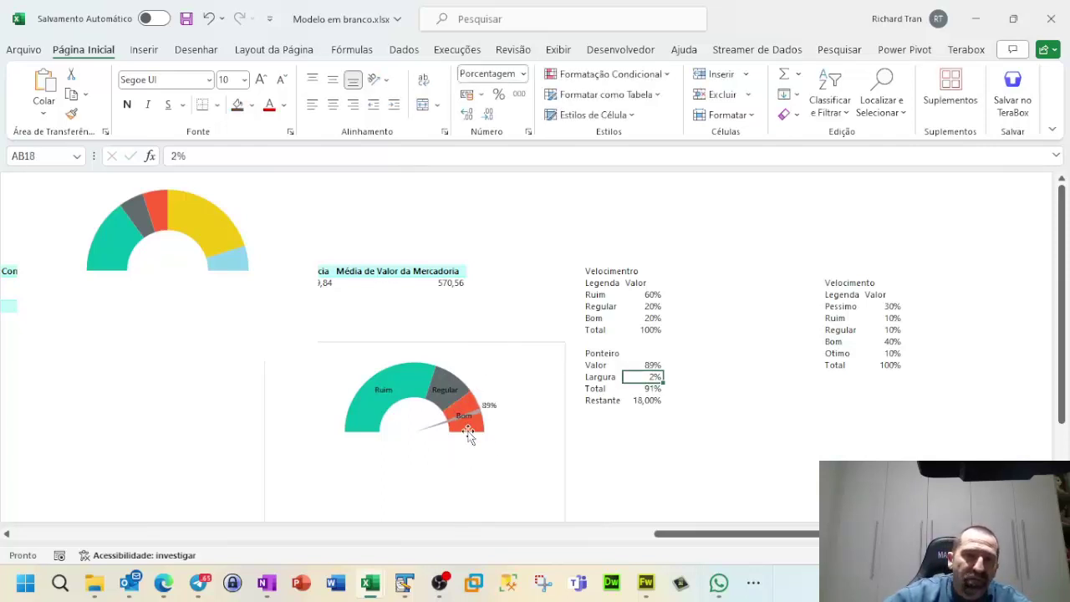
click(643, 494)
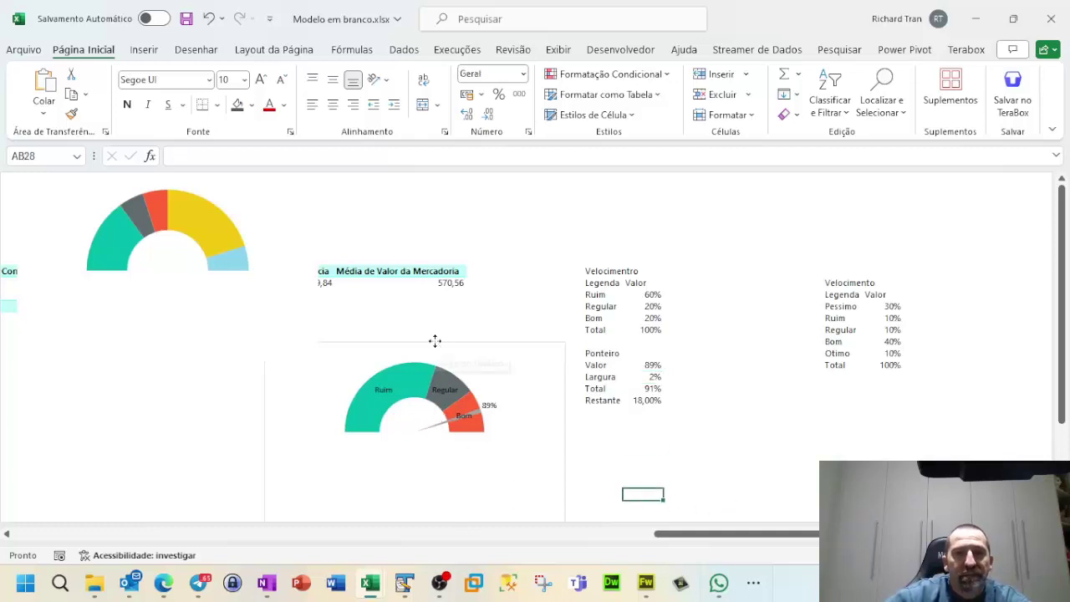
Step: Move the existing three-category gauge left and the new five-category gauge down and right so it partly overlaps the existing one
drag(435, 343, 272, 348)
click(234, 232)
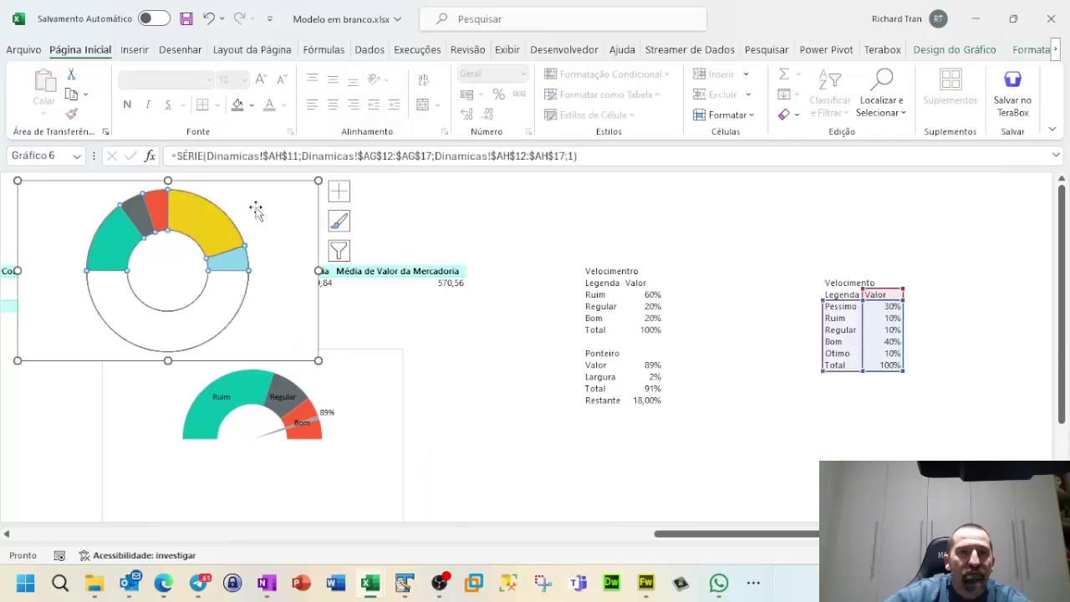
drag(267, 179, 363, 223)
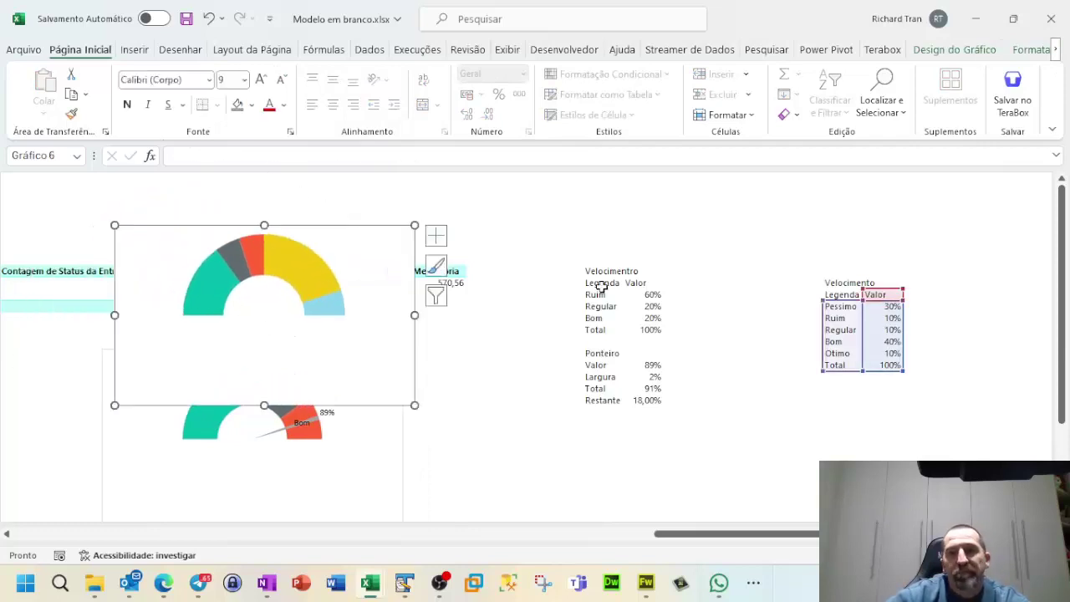
click(852, 412)
Step: Start a pointer table below the five-category table, entering the heading Ponteiro in AG19 and the label Valor in AG20
click(843, 388)
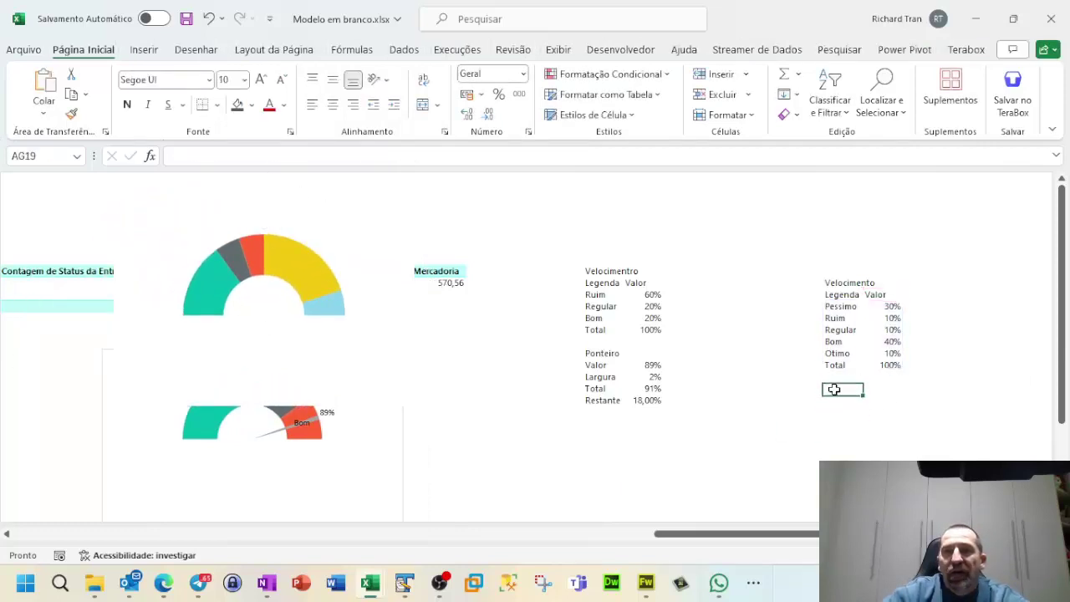
text(Pon)
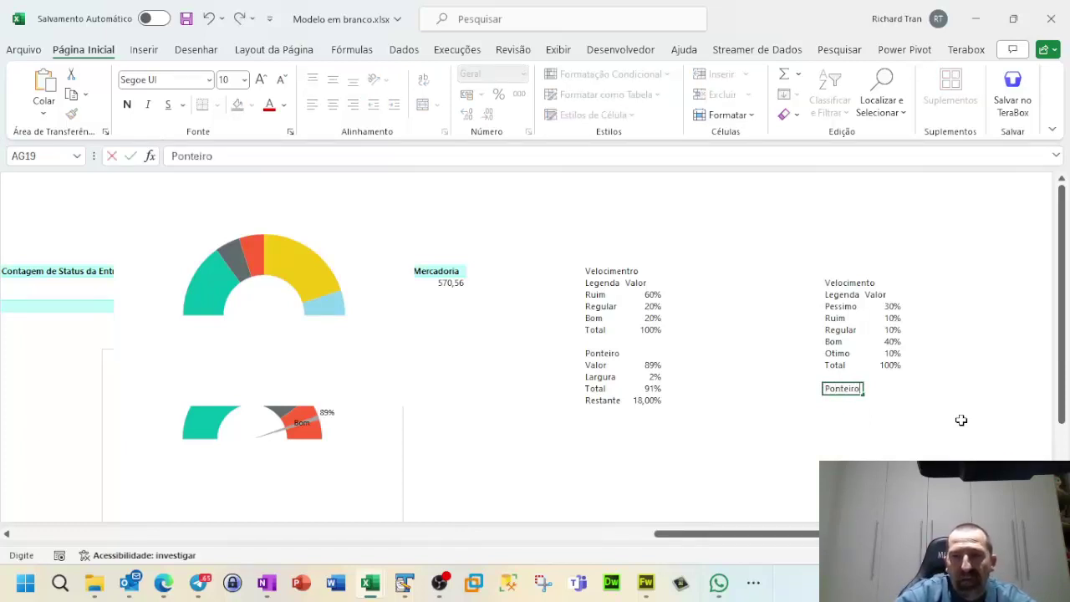
text(teiro)
key(Return)
text(Va)
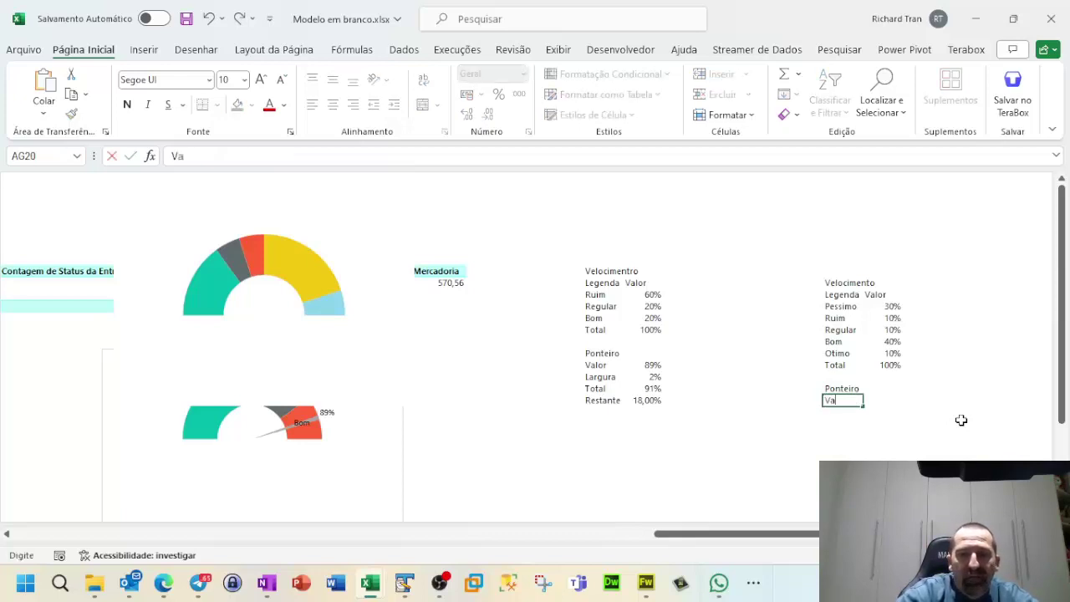
text(lor)
key(Return)
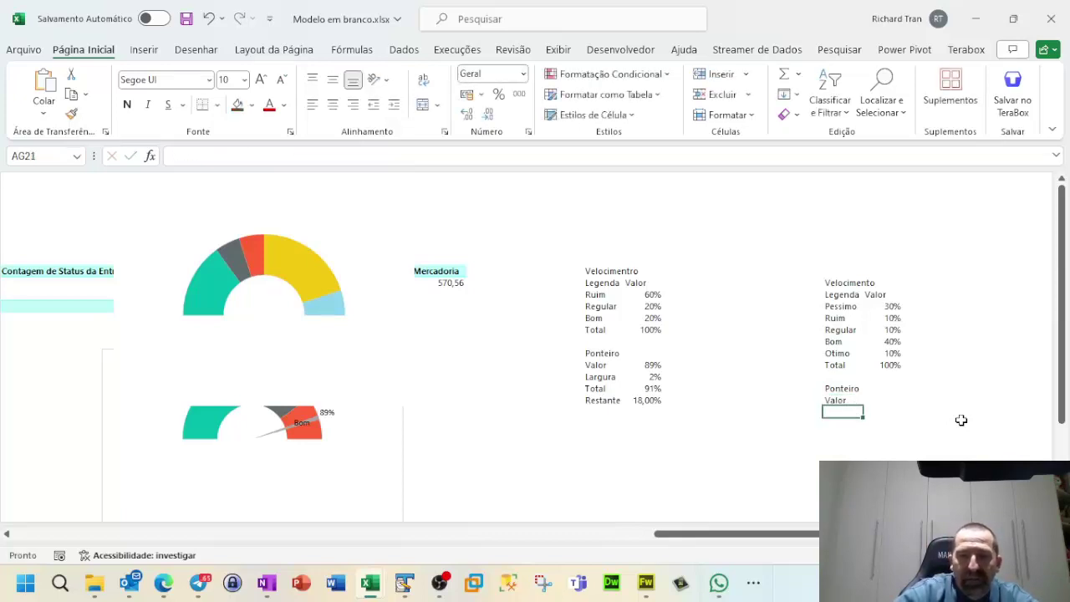
Step: Complete the new pointer table's labels with Largura, Total and Restante in AG21 to AG23
text(Lar)
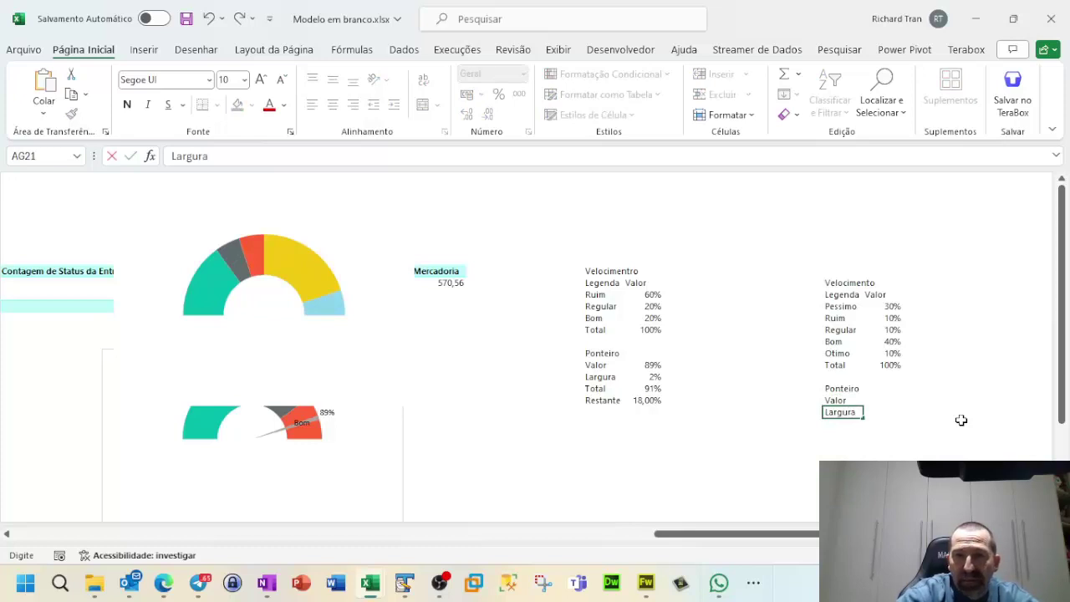
text(gura)
key(Return)
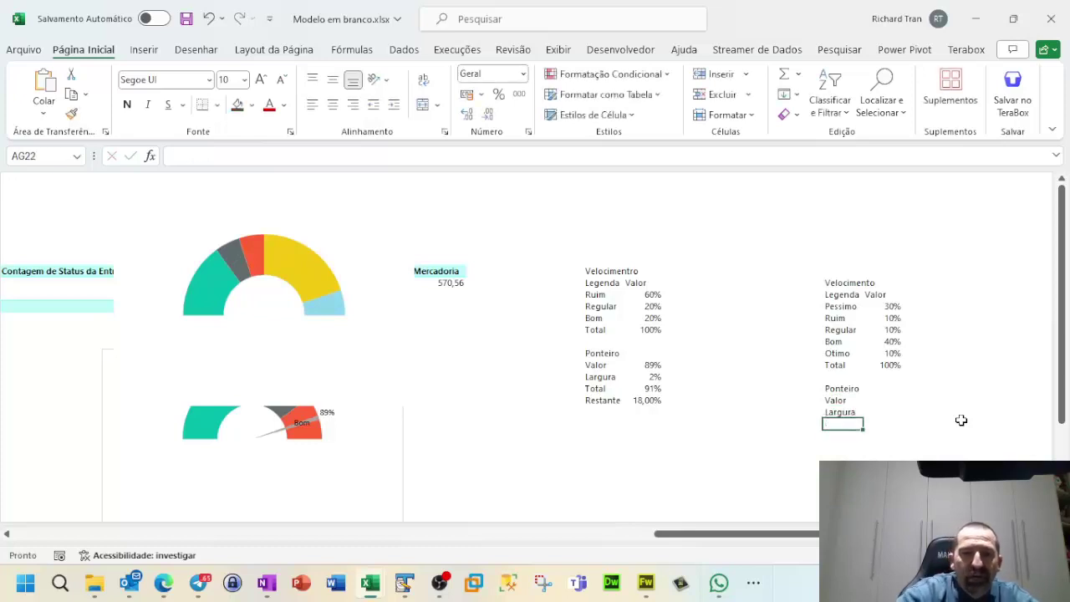
text(Tota)
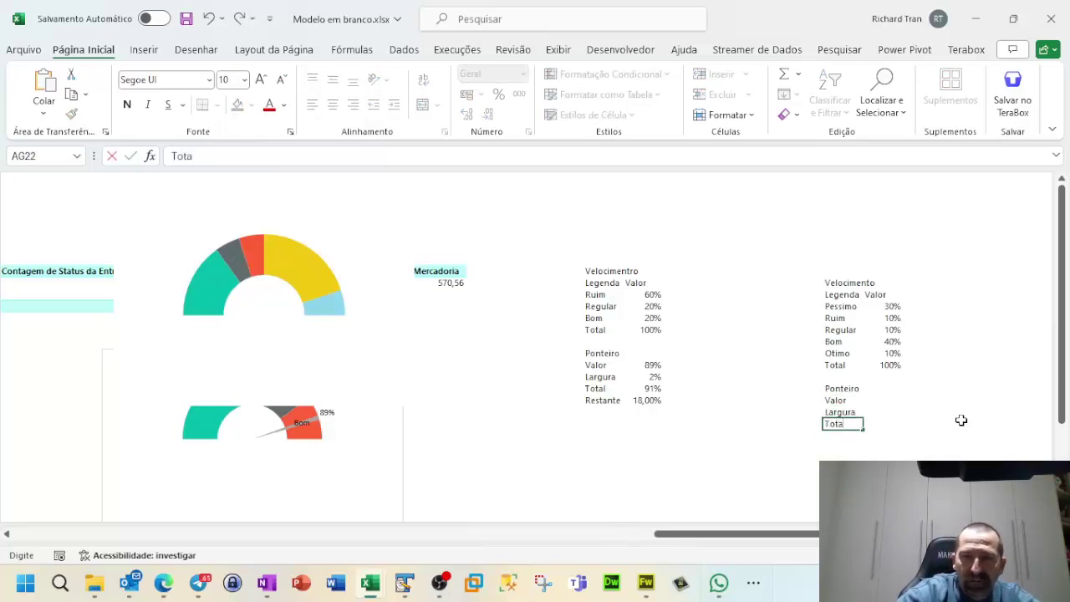
text(l)
key(Return)
text(R)
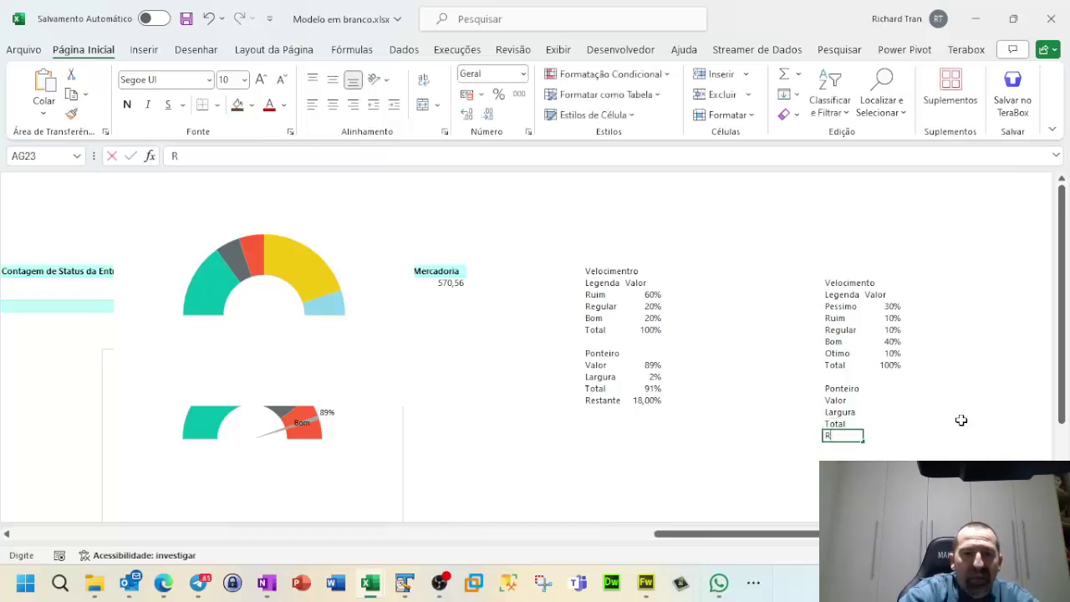
text(estante)
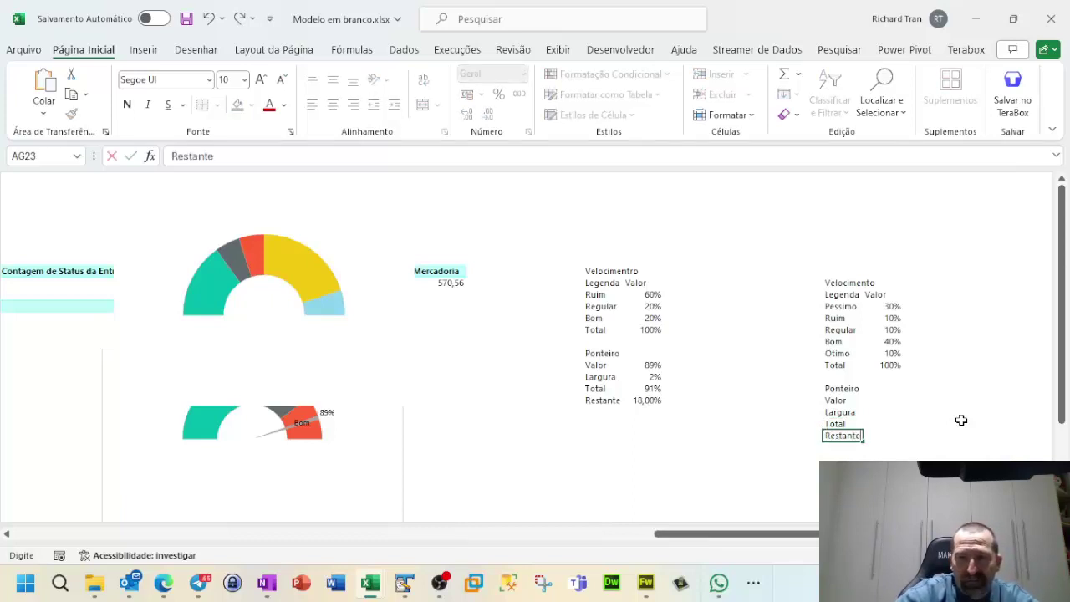
key(Return)
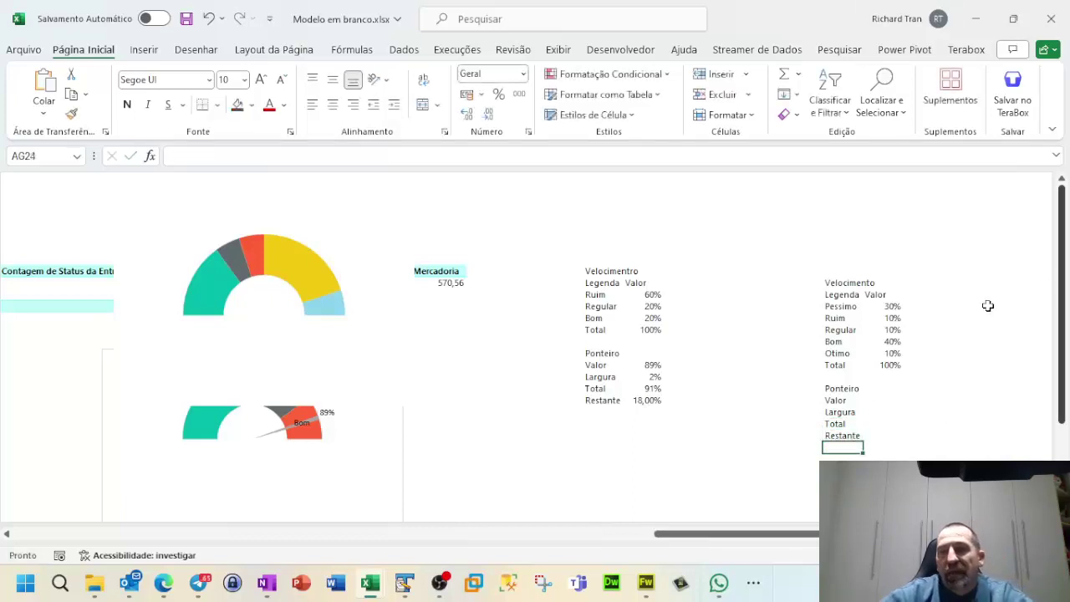
Step: Enter 50% for Valor and 2% for Largura in the new pointer table, and sum AH20:AH21 in its Total cell
click(881, 400)
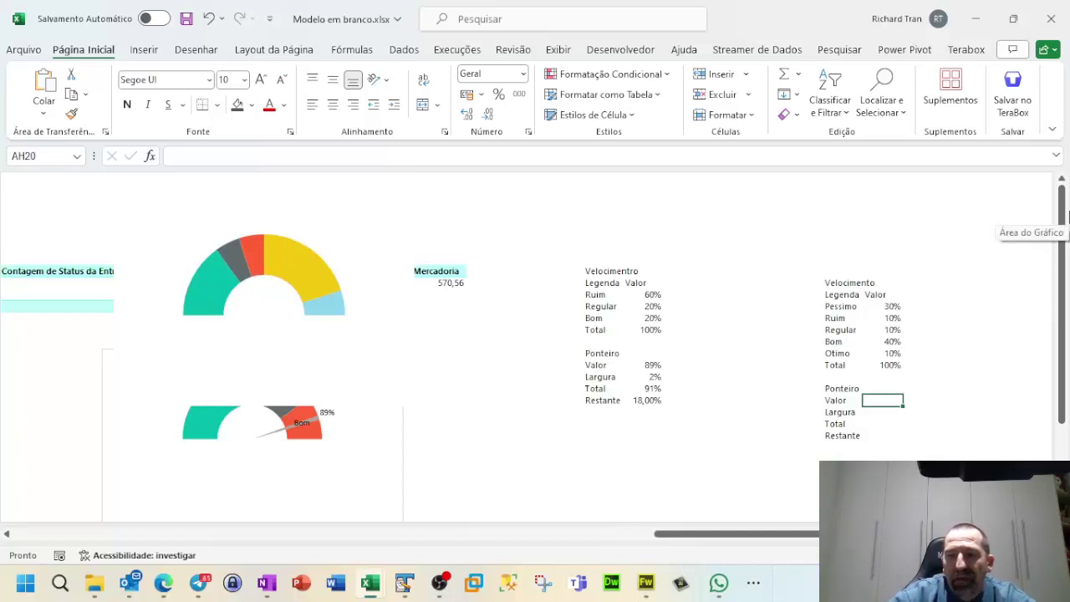
text(50)
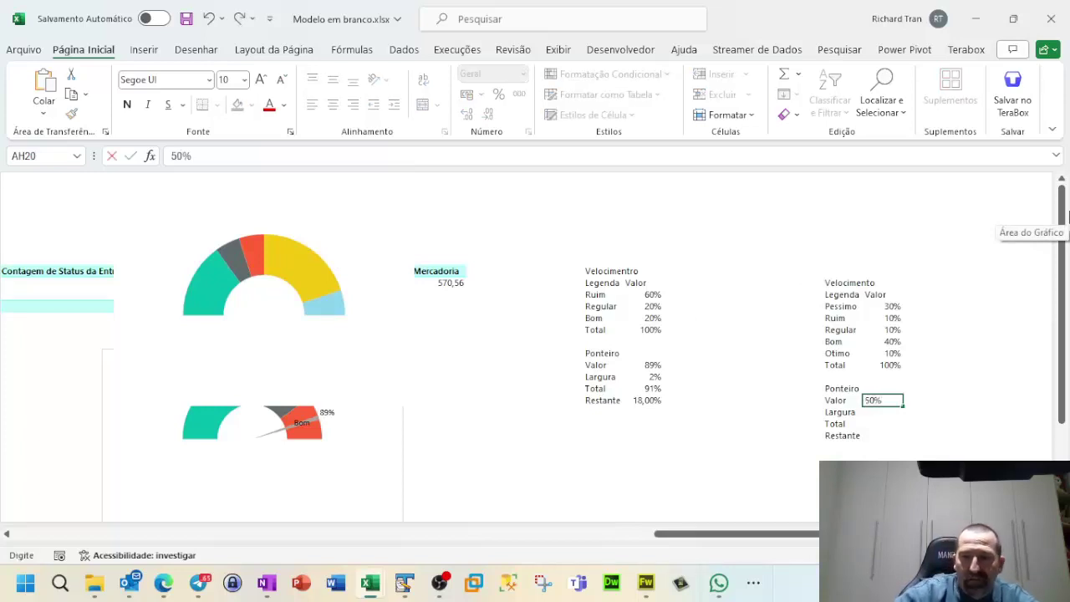
key(Return)
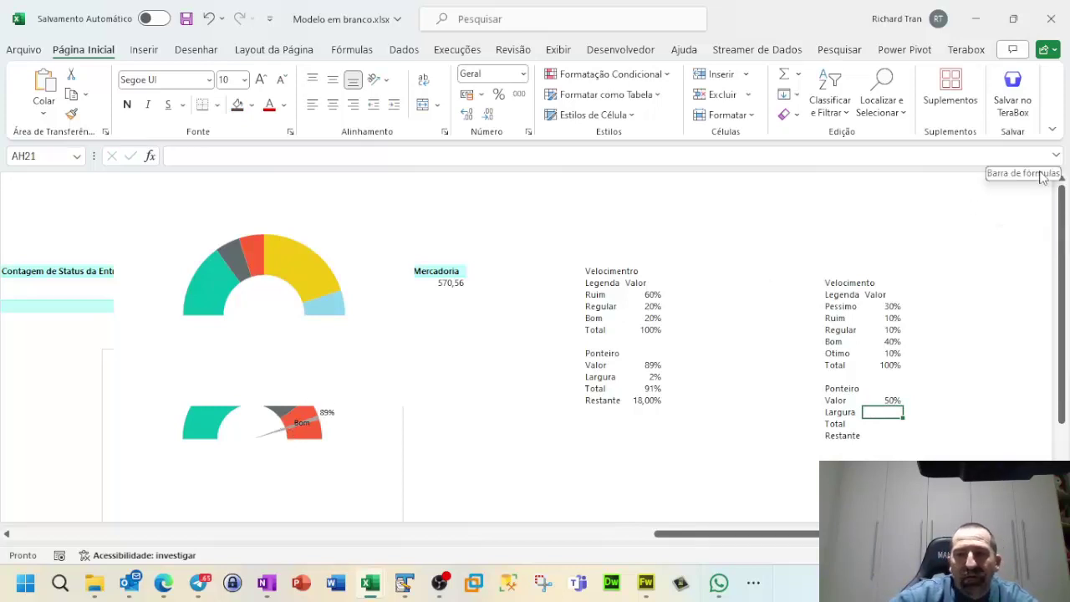
text(2)
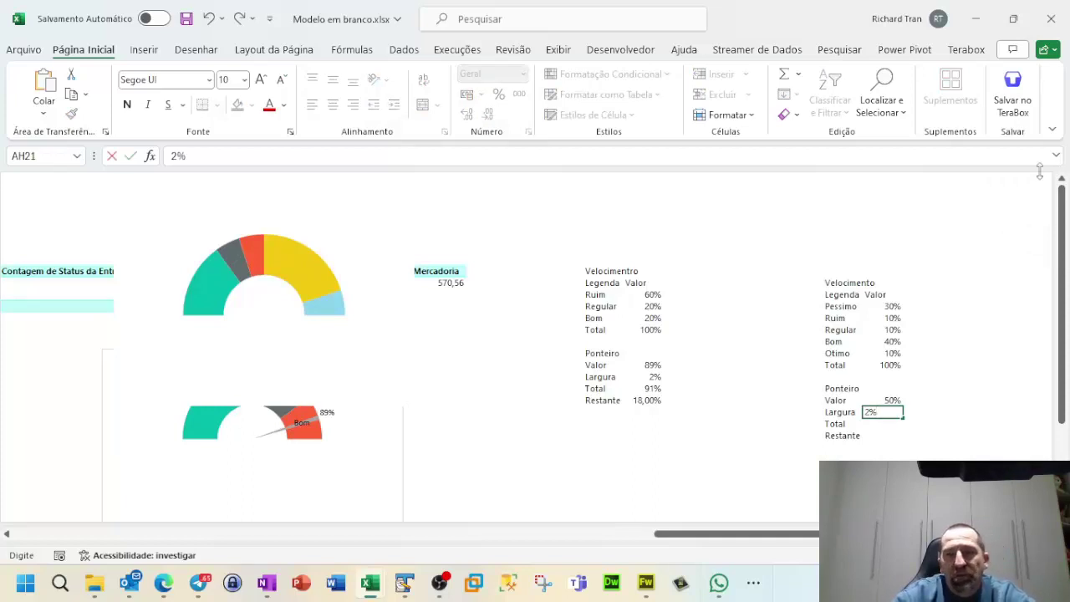
key(Return)
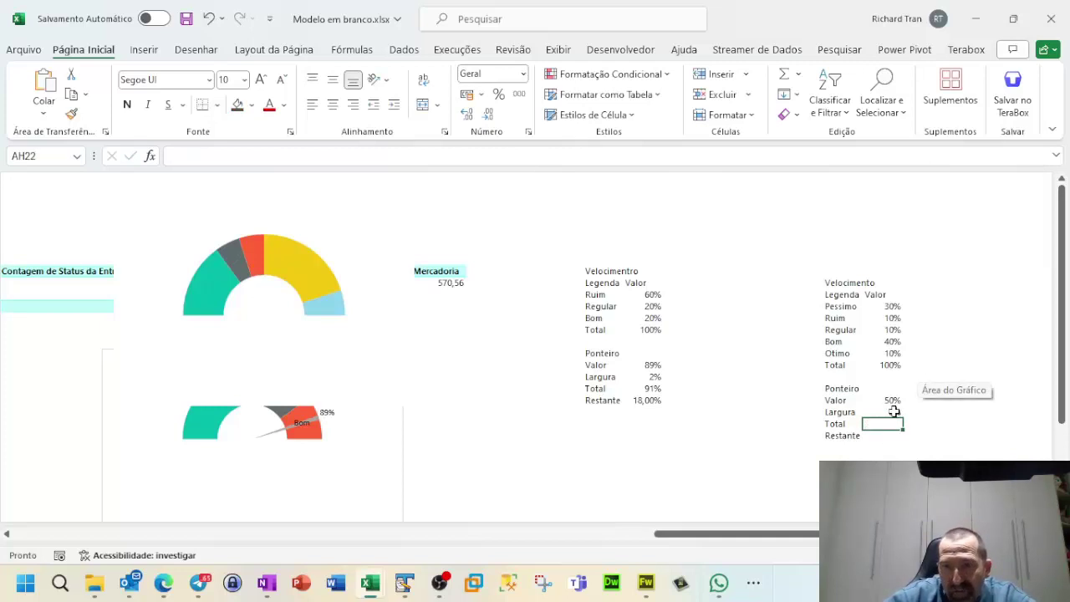
click(786, 75)
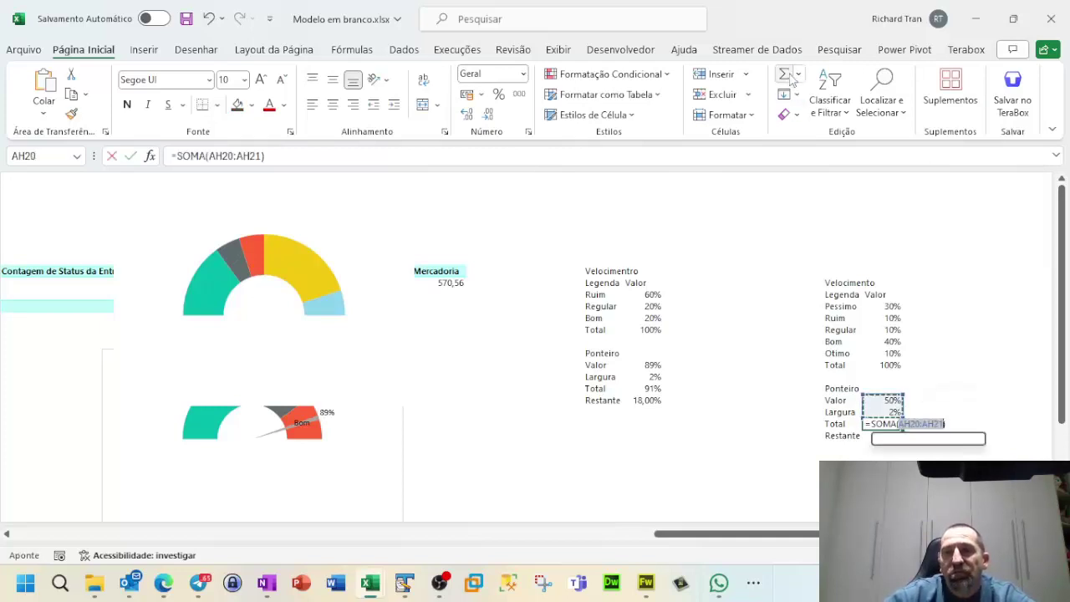
key(Return)
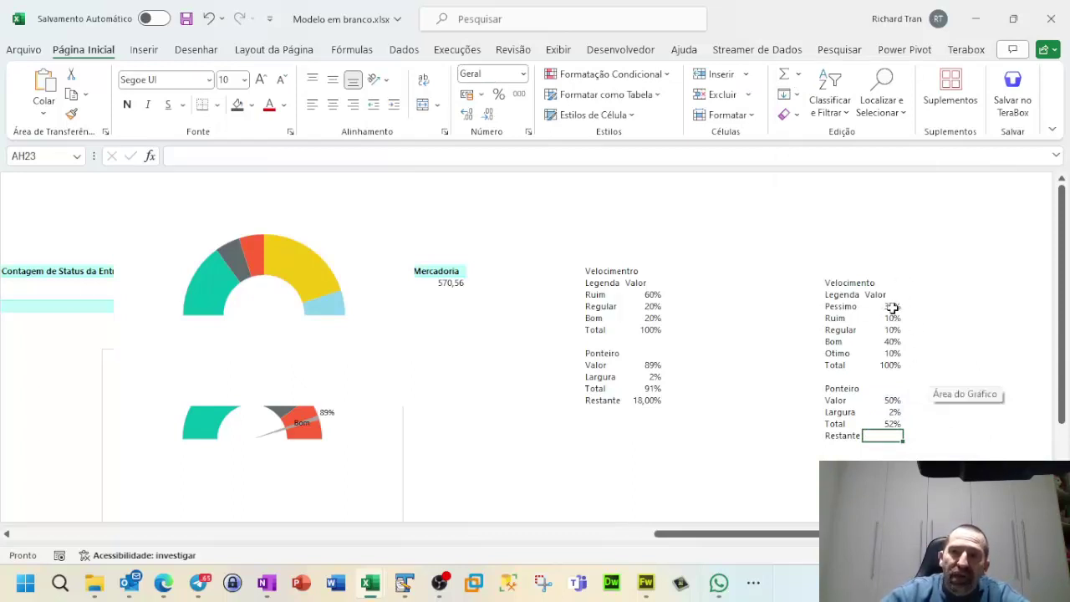
Step: Calculate Restante in AH23 with the formula =200%-SOMA(AH20:AH22)
drag(891, 307, 887, 365)
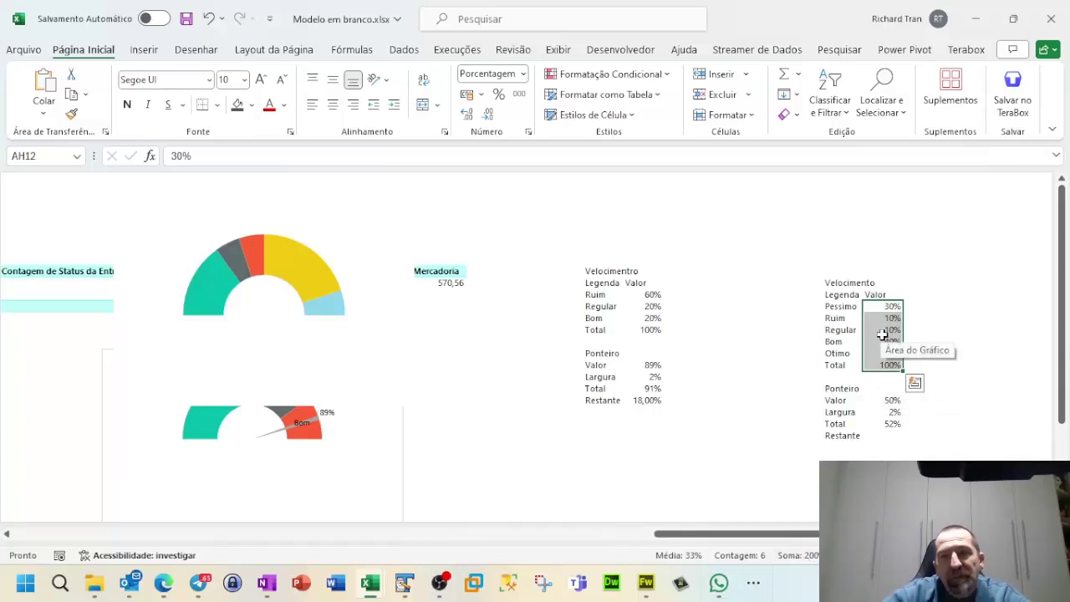
drag(891, 401, 893, 424)
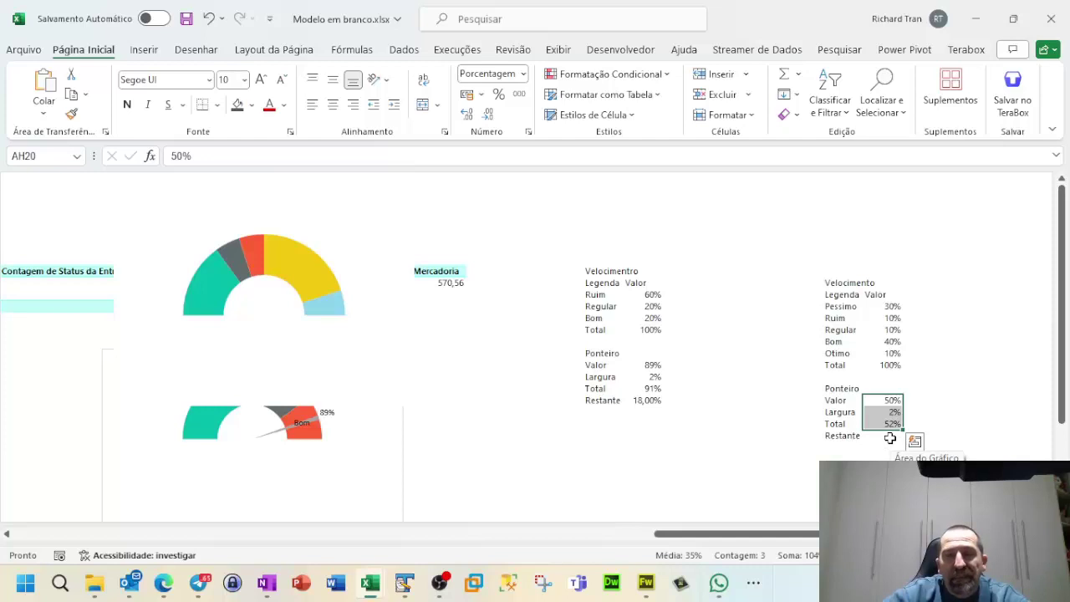
click(890, 436)
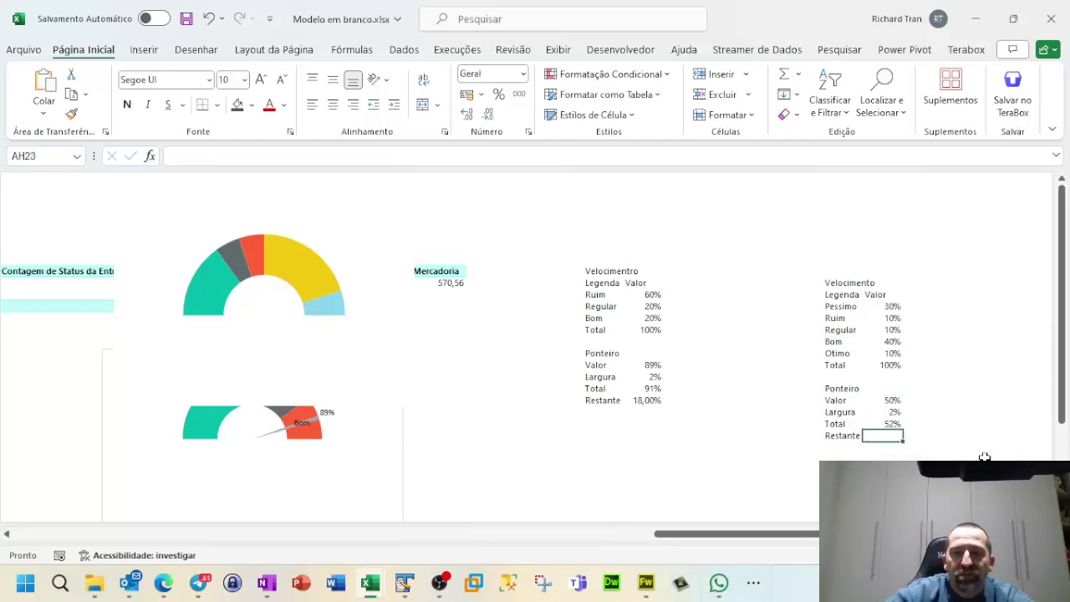
text(=200%-sp)
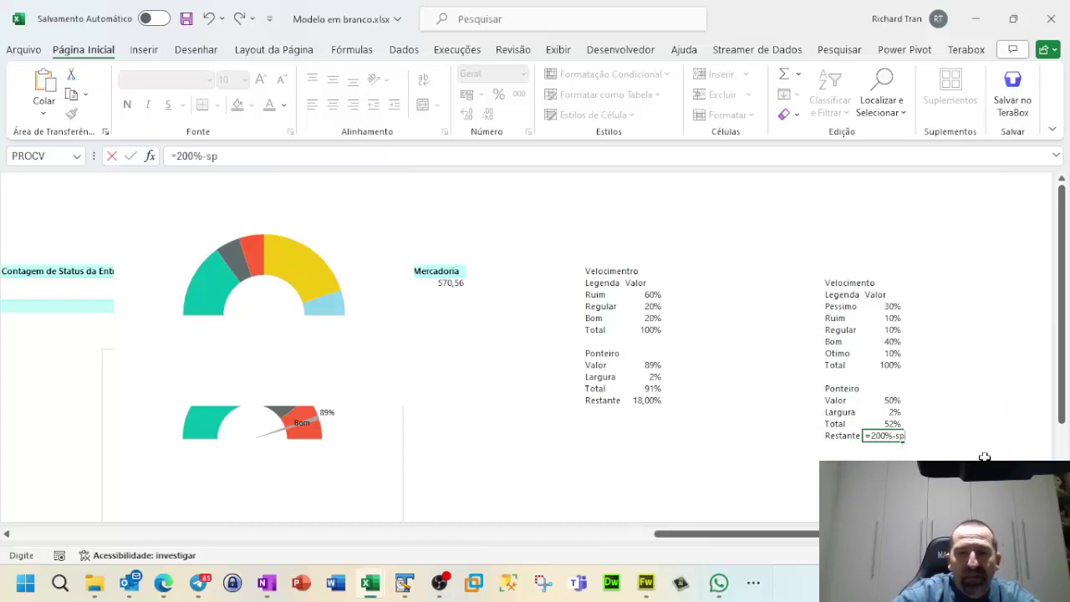
key(BackSpace)
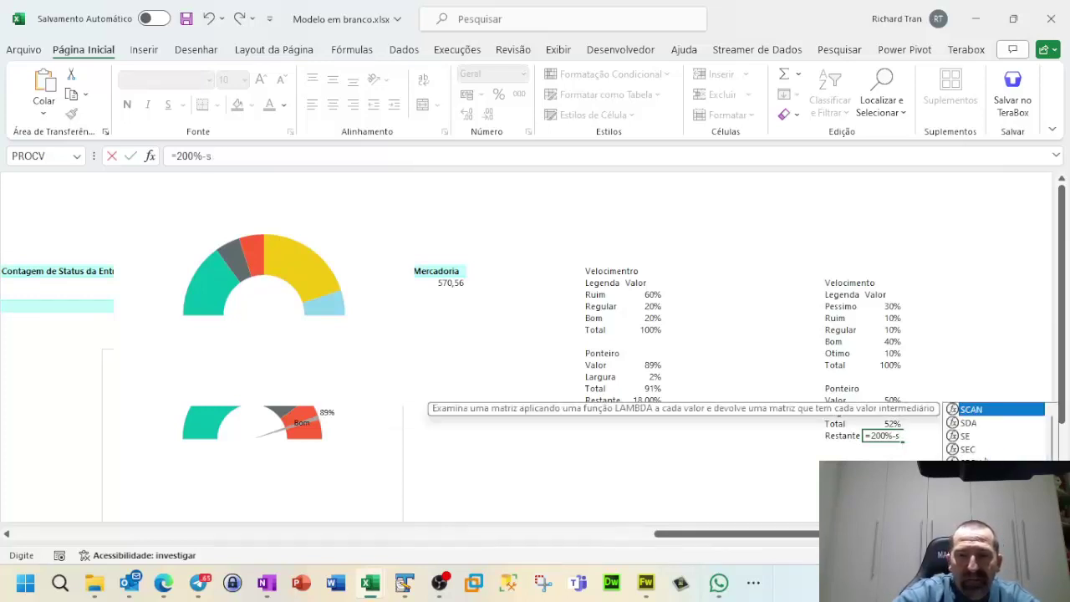
text(o)
double_click(947, 453)
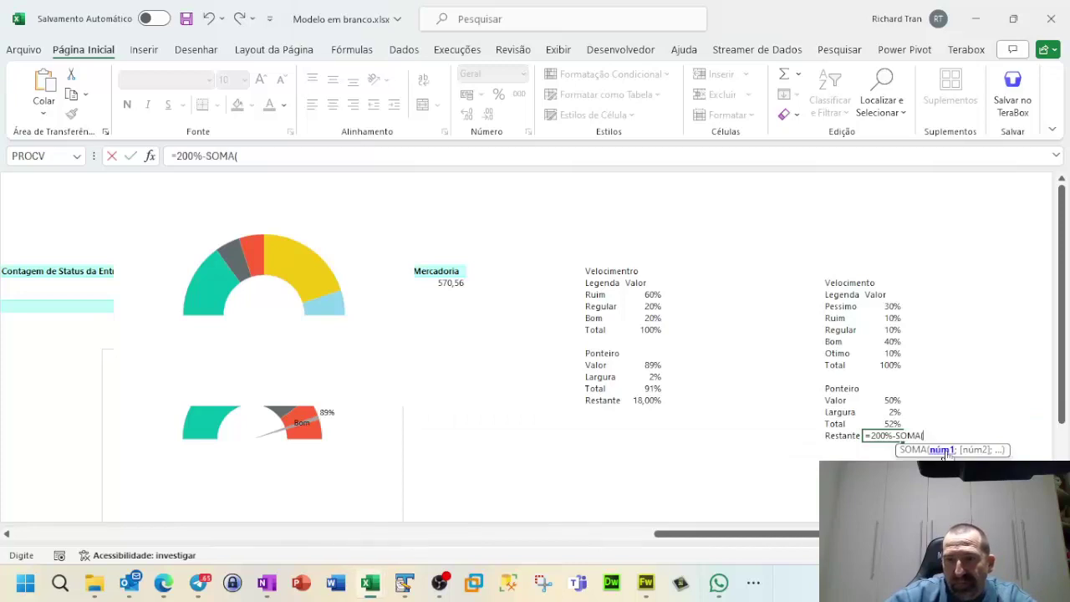
click(893, 400)
drag(895, 404, 896, 424)
text())
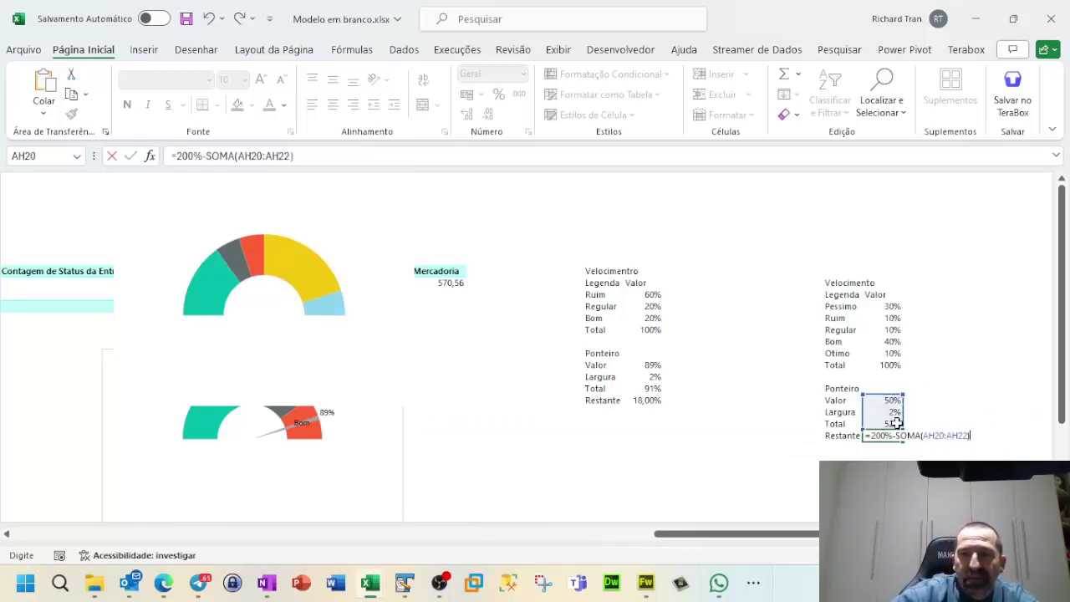
key(Return)
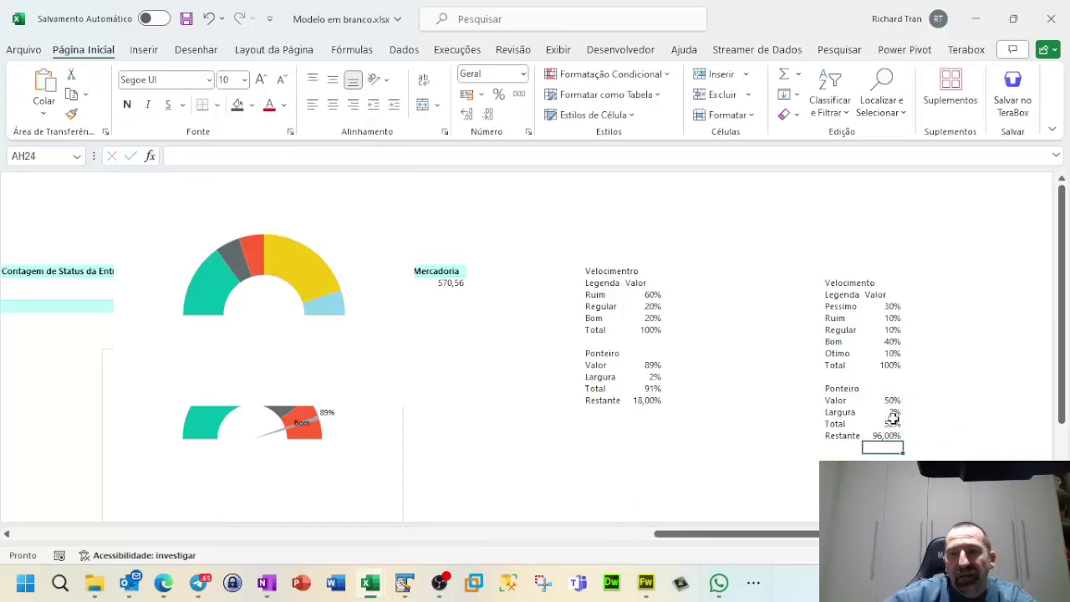
Step: Check the sum of the pointer values in AH20:AH23 and review the ranges of both new tables
drag(895, 404, 892, 436)
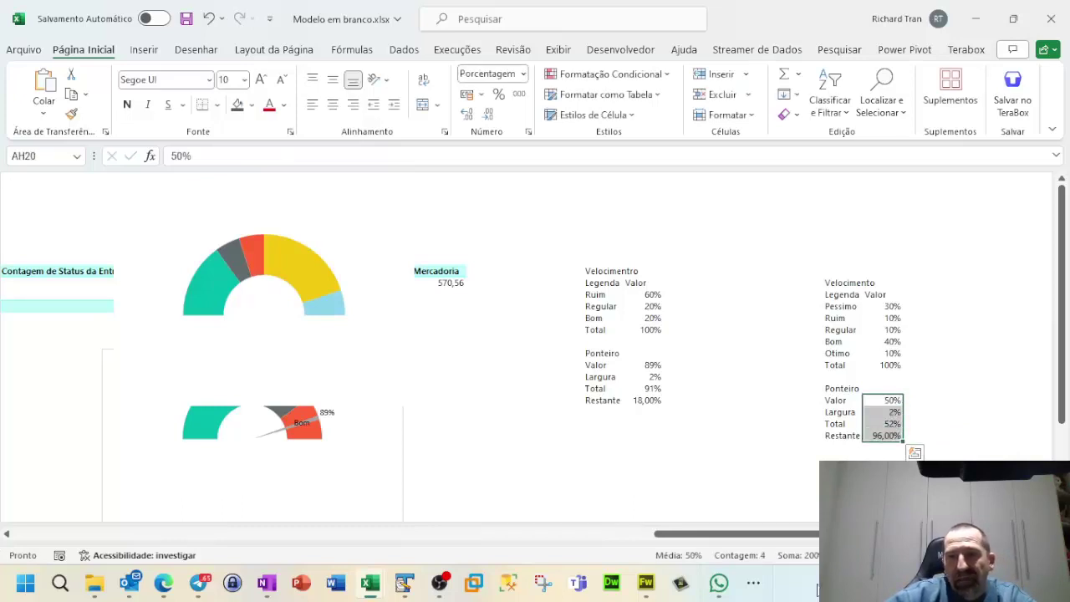
click(886, 506)
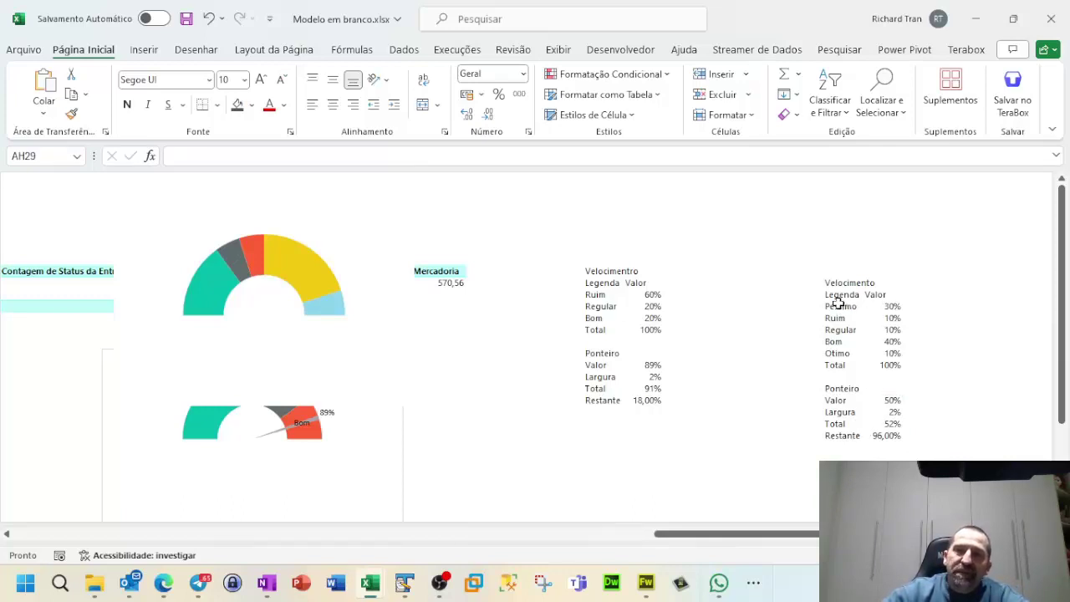
drag(838, 303, 892, 353)
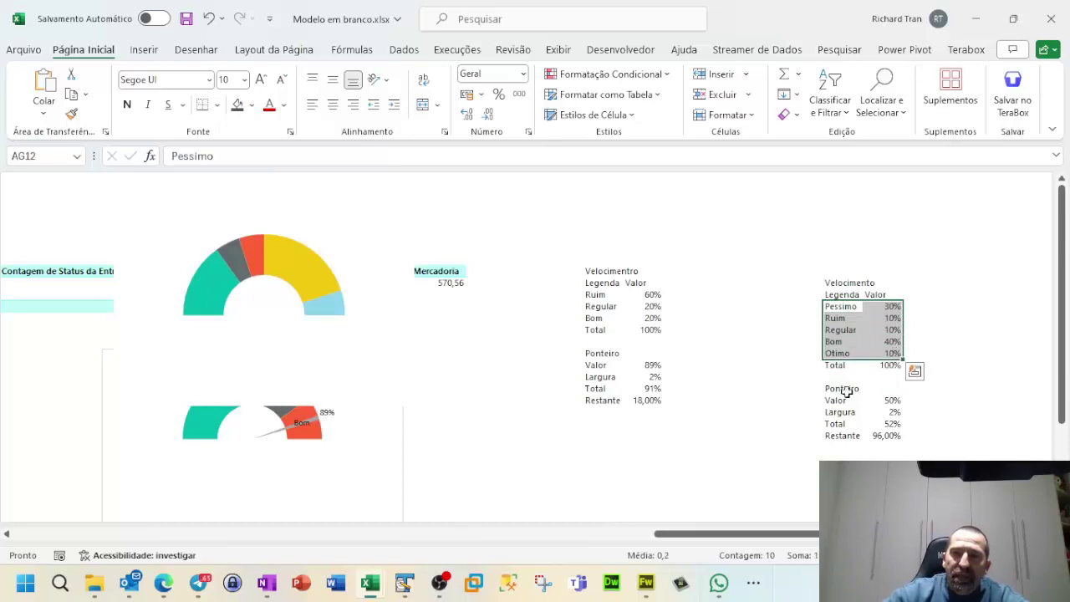
drag(832, 399, 888, 439)
click(989, 451)
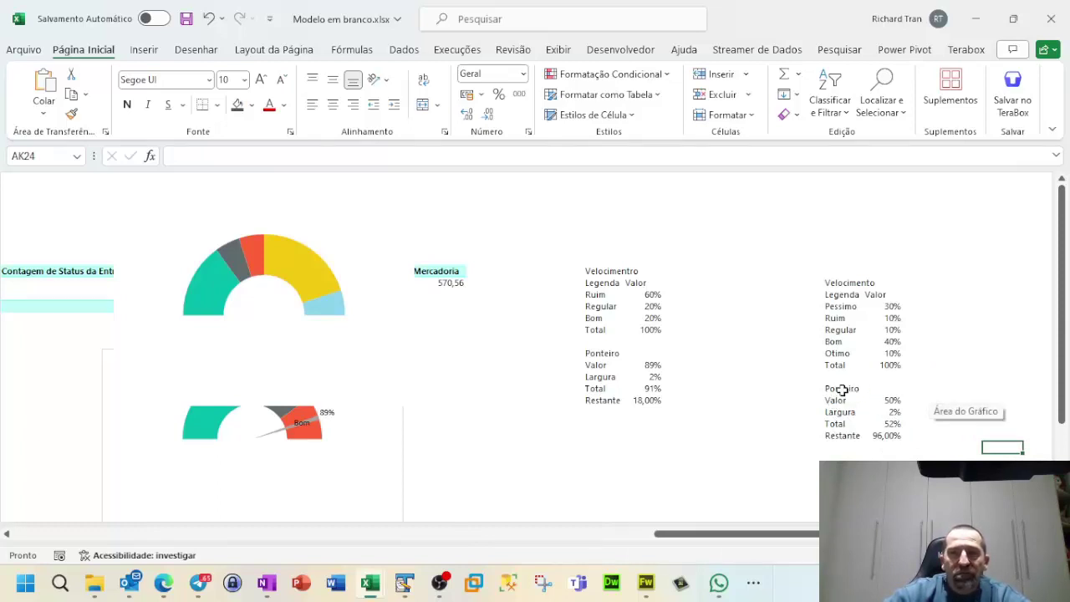
click(841, 294)
click(871, 294)
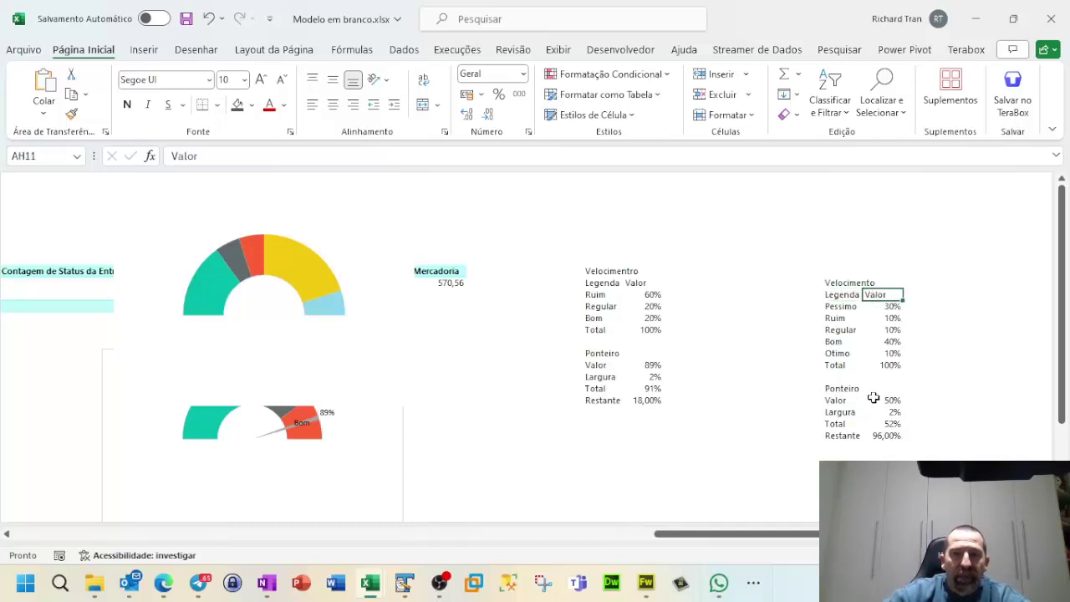
Step: Insert a 2D pie chart from the new pointer table's range AG20:AH23
drag(832, 405, 888, 435)
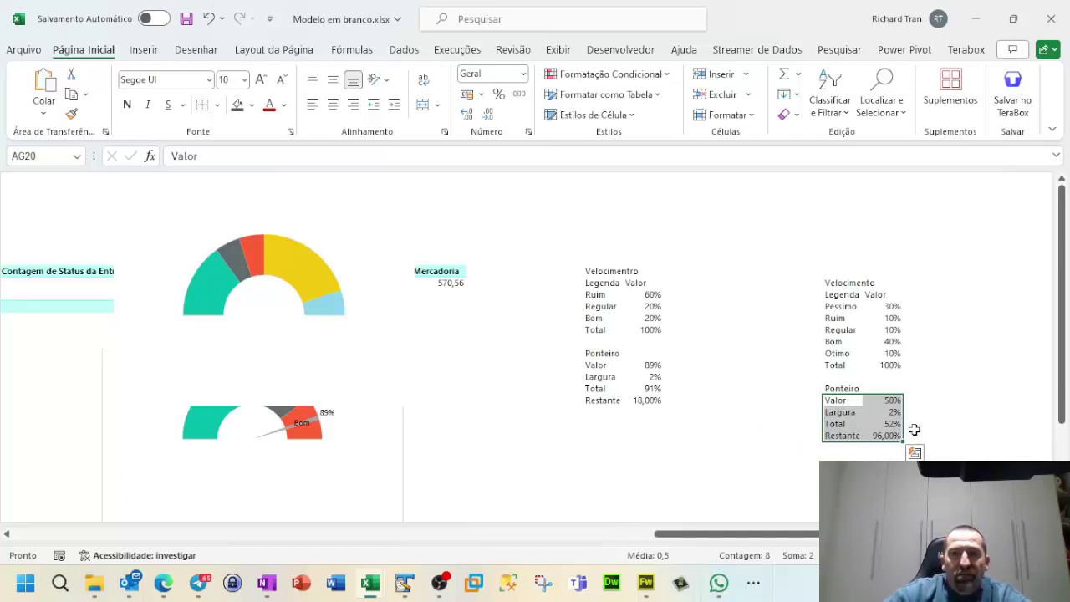
click(144, 50)
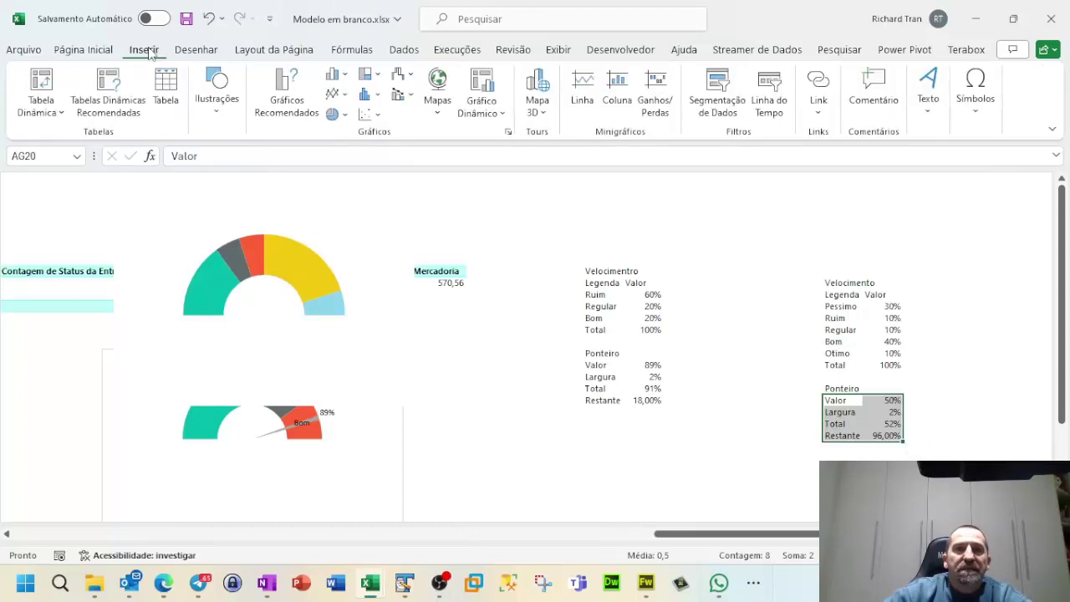
click(343, 116)
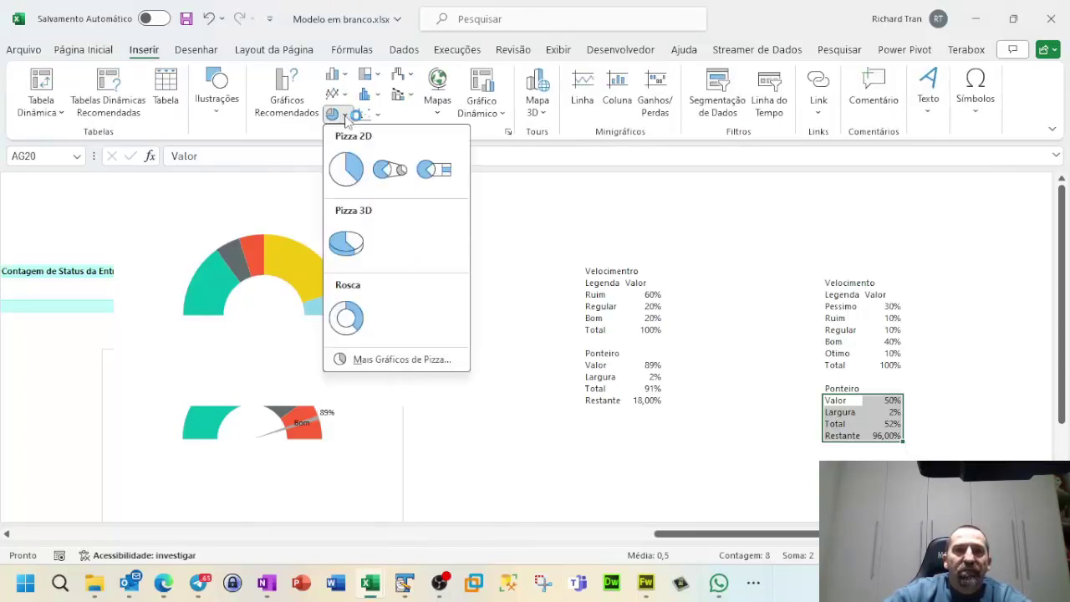
click(354, 171)
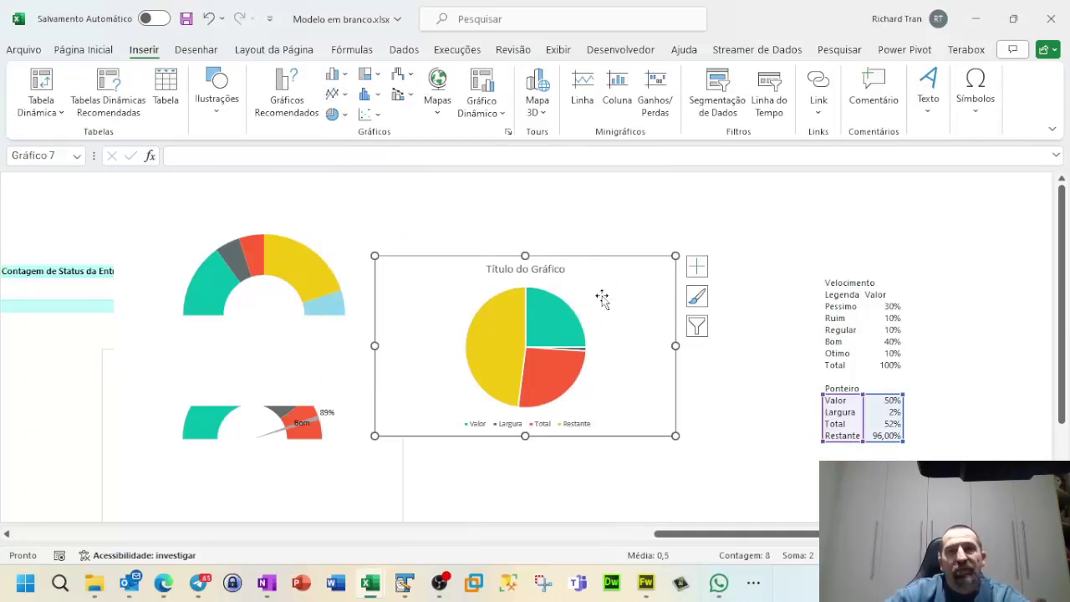
Step: Delete the legend and the title from the new pie chart
click(556, 427)
key(Delete)
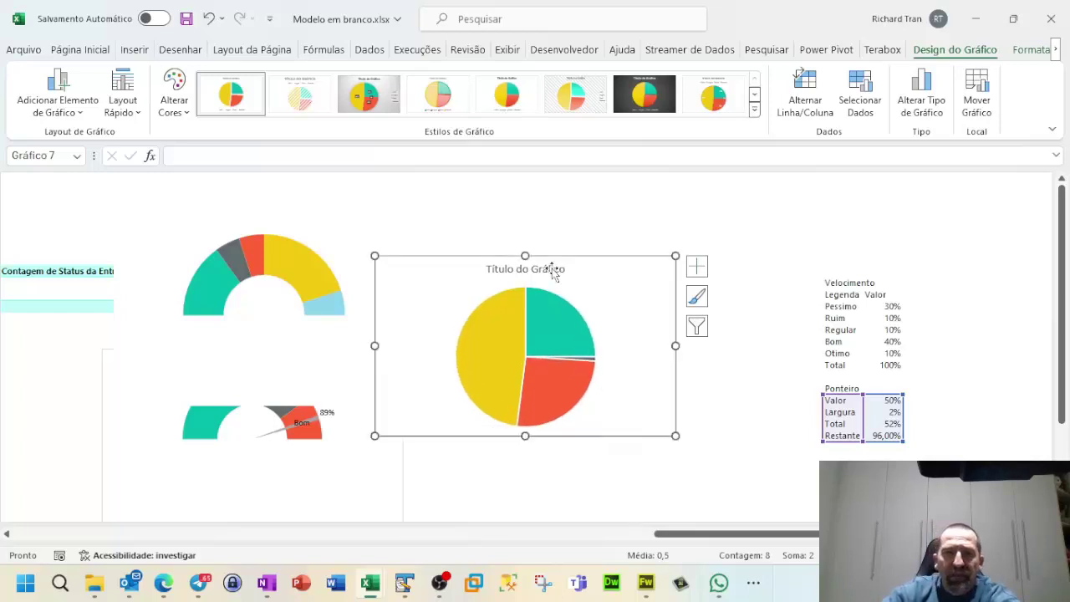
click(552, 269)
key(Delete)
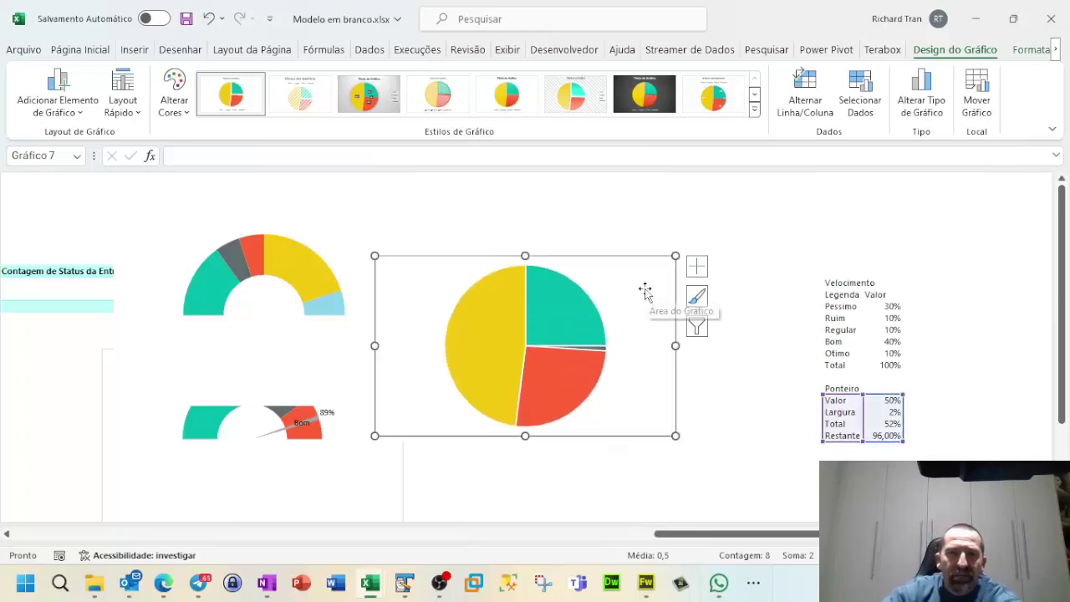
Step: Set the pie series' first slice angle to 270°
click(518, 307)
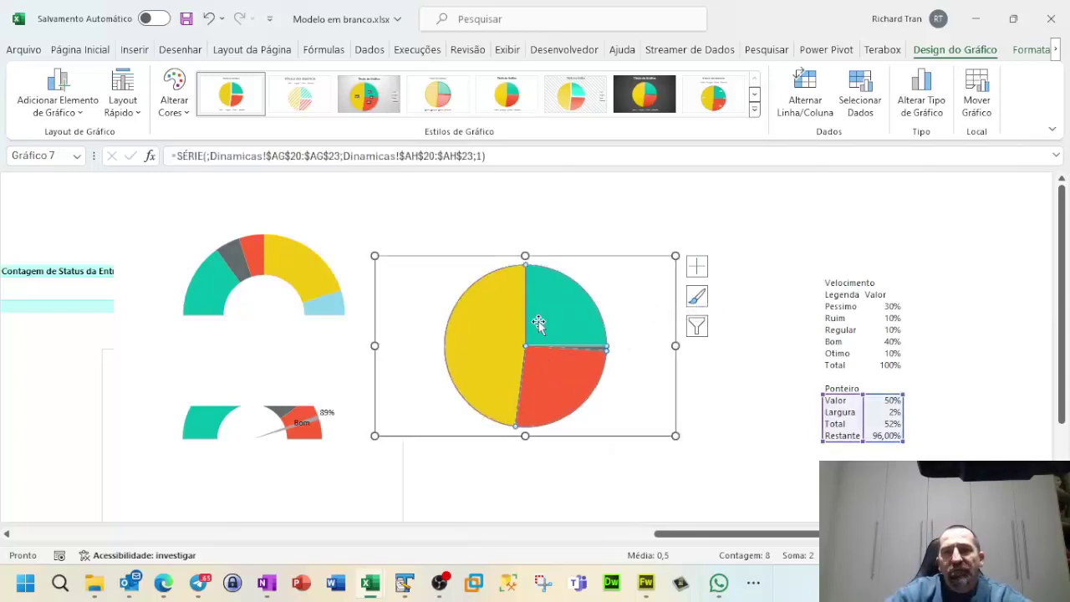
right_click(543, 290)
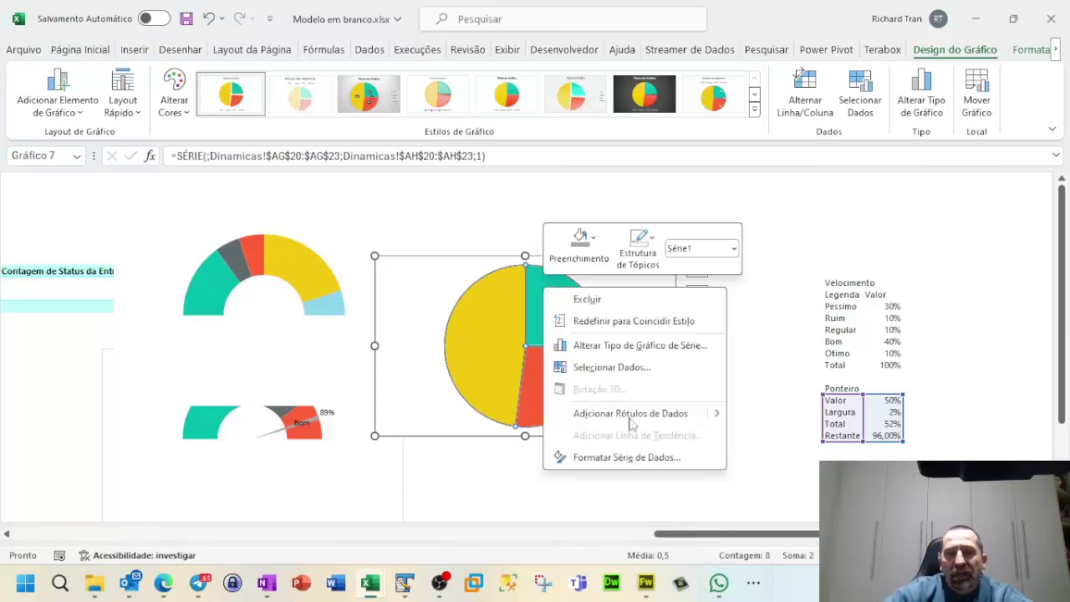
click(632, 457)
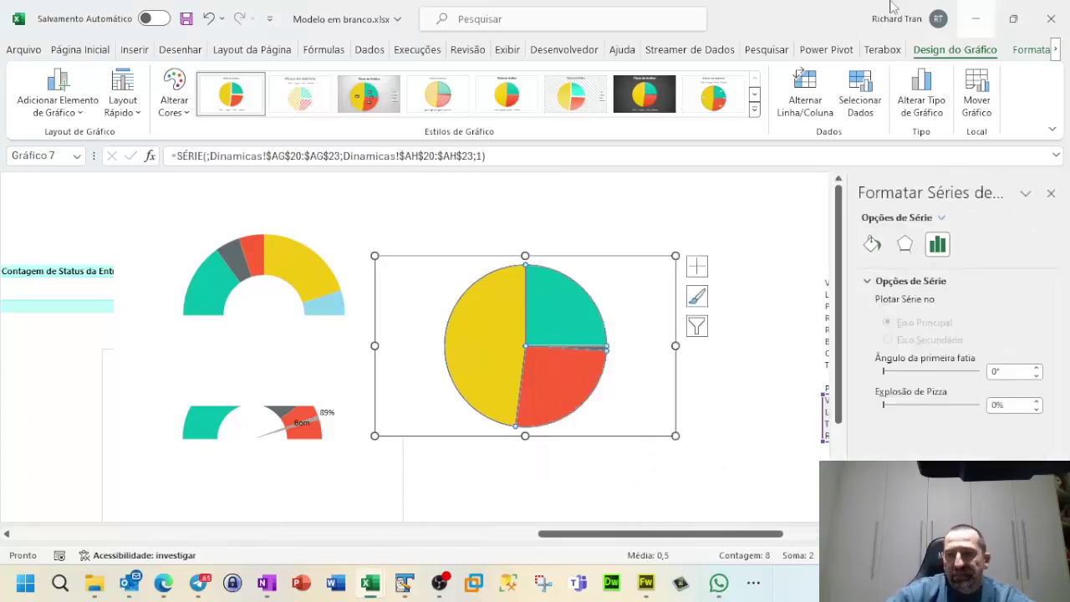
click(994, 371)
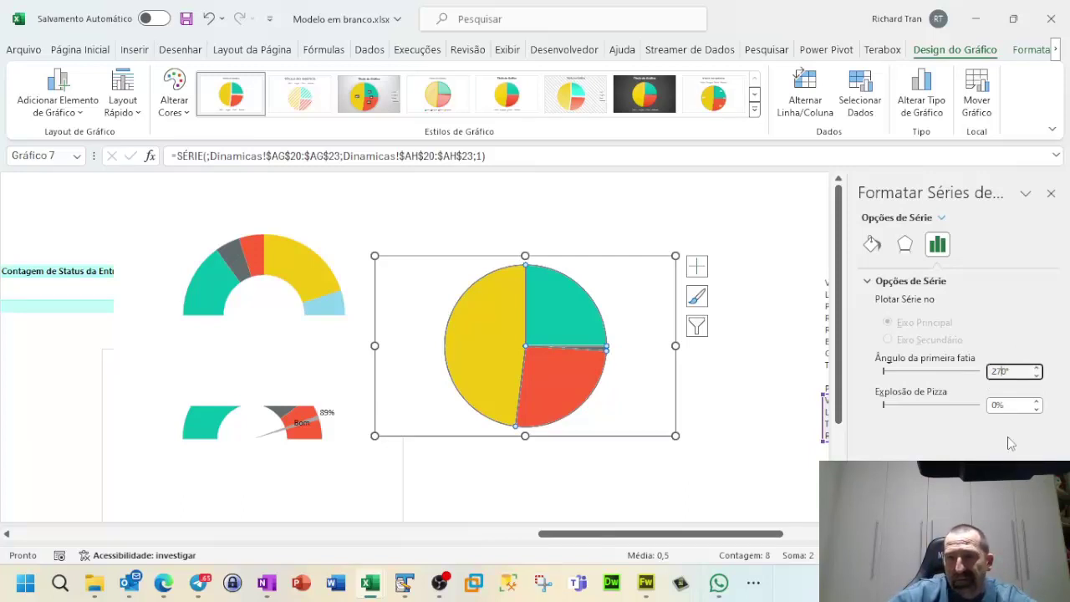
click(1012, 404)
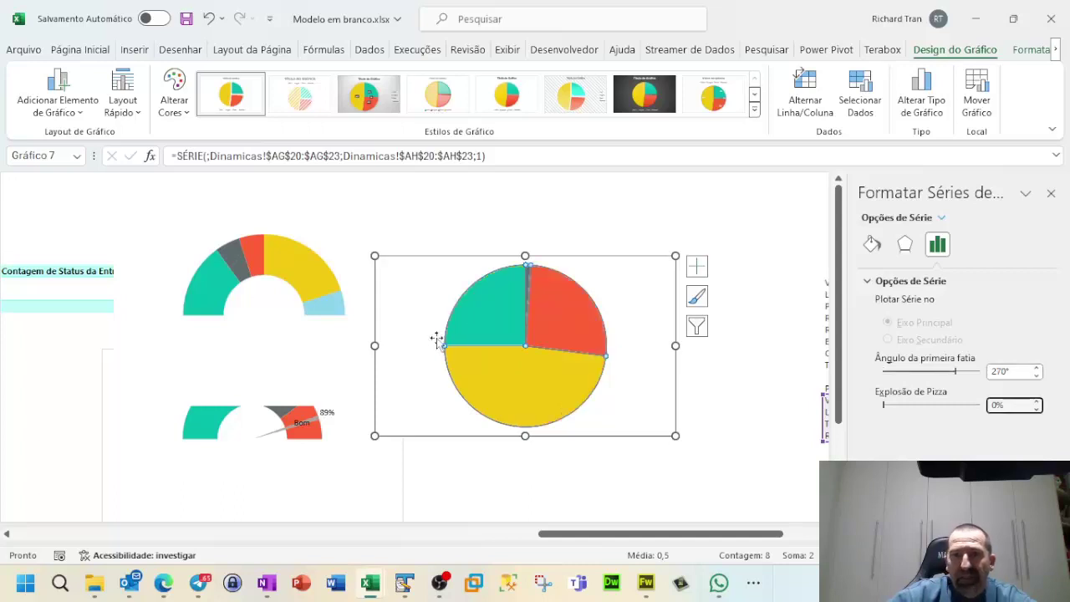
Step: Remove the fill from the pie's green Valor slice
click(872, 243)
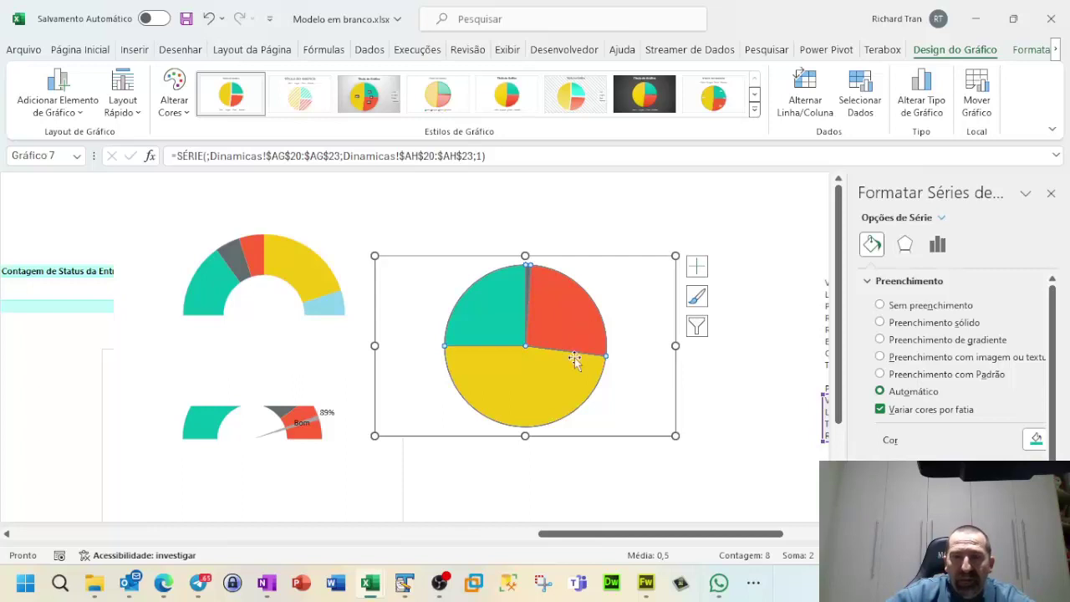
click(533, 394)
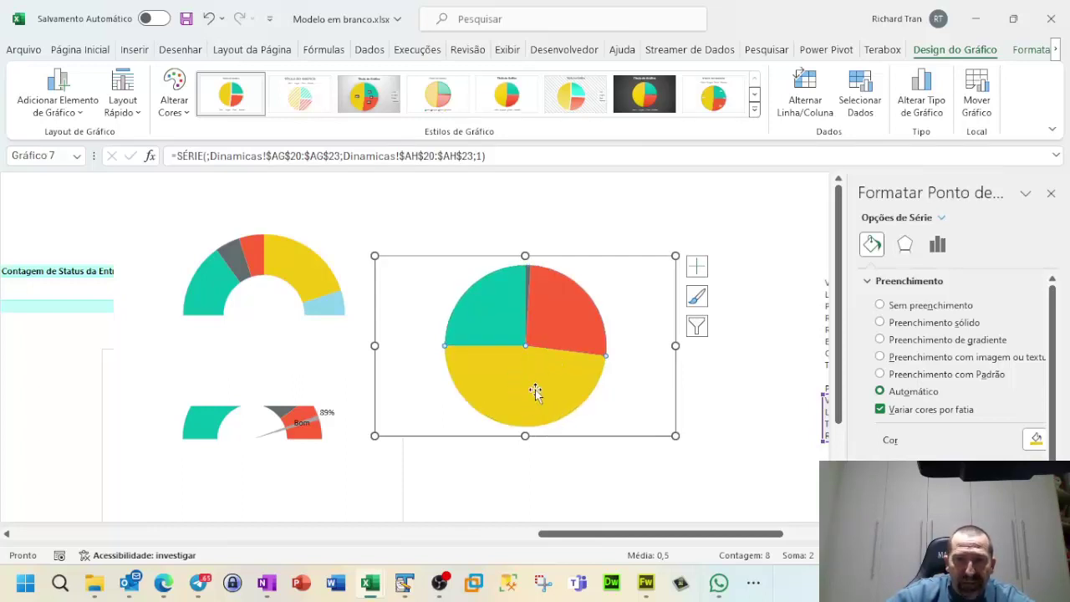
click(503, 323)
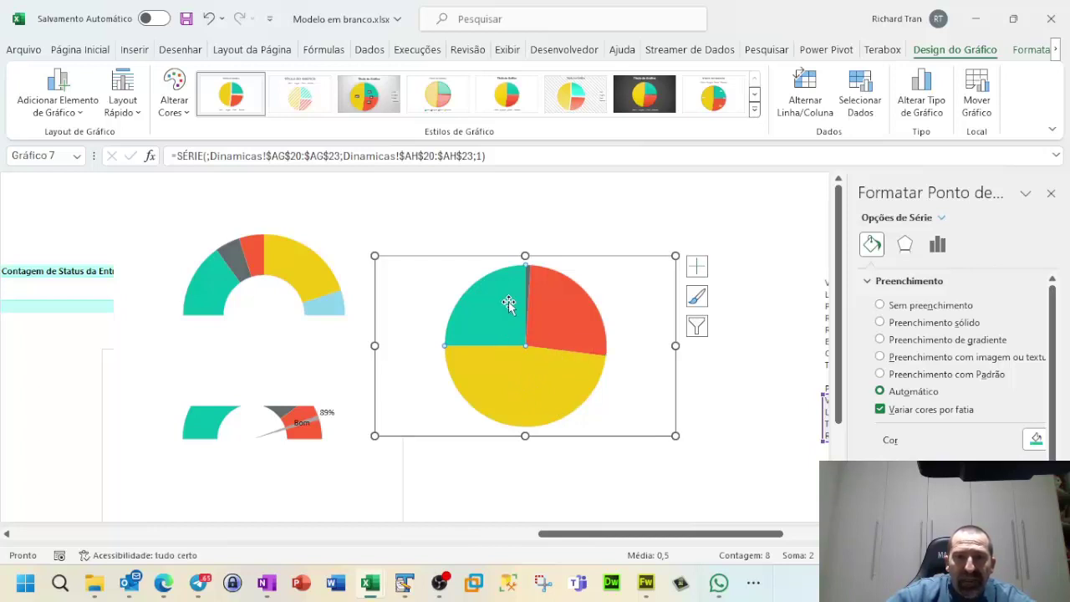
click(912, 305)
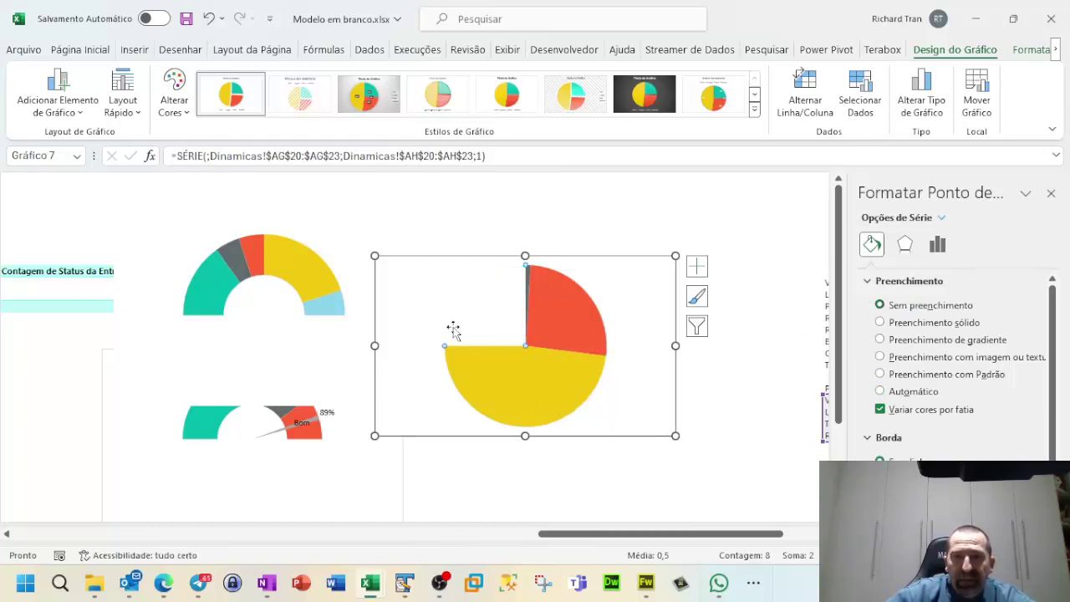
Step: Remove the fill from the pie's red Total slice and yellow Restante slice, leaving only the thin Largura needle filled
click(568, 318)
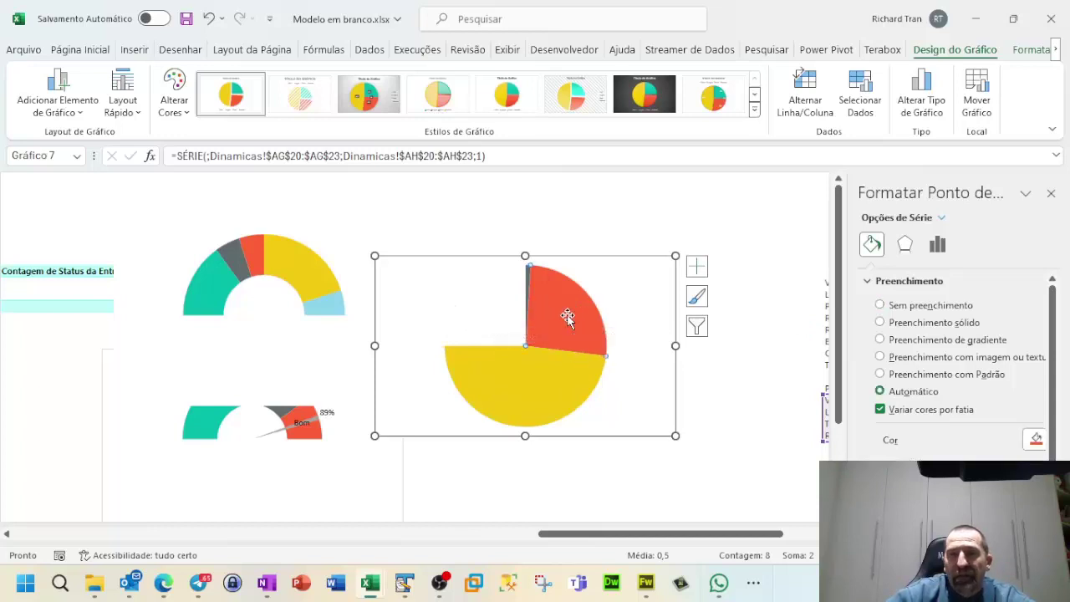
click(916, 306)
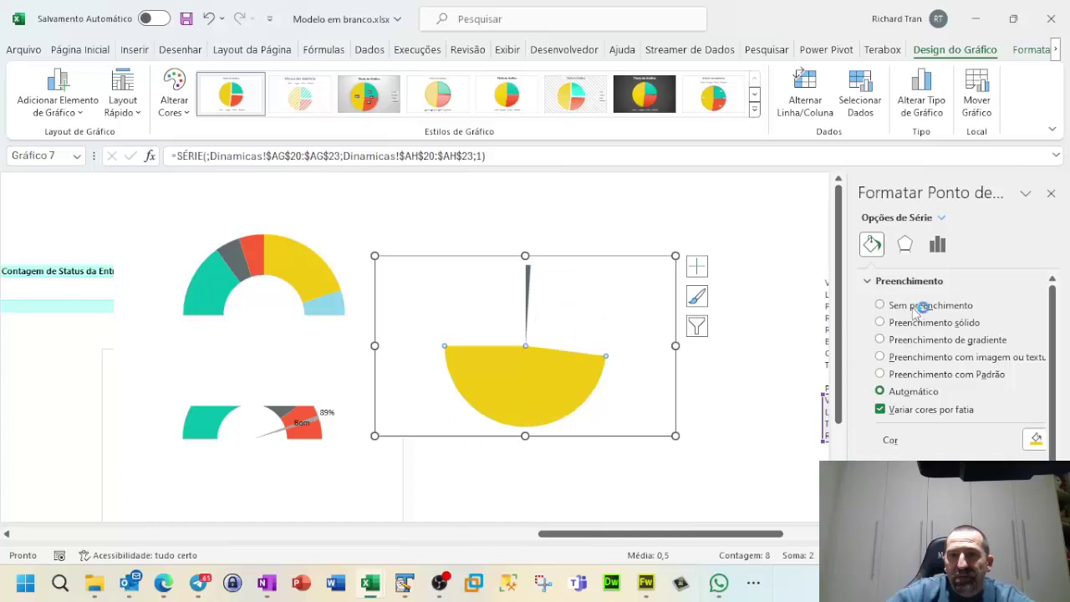
click(918, 306)
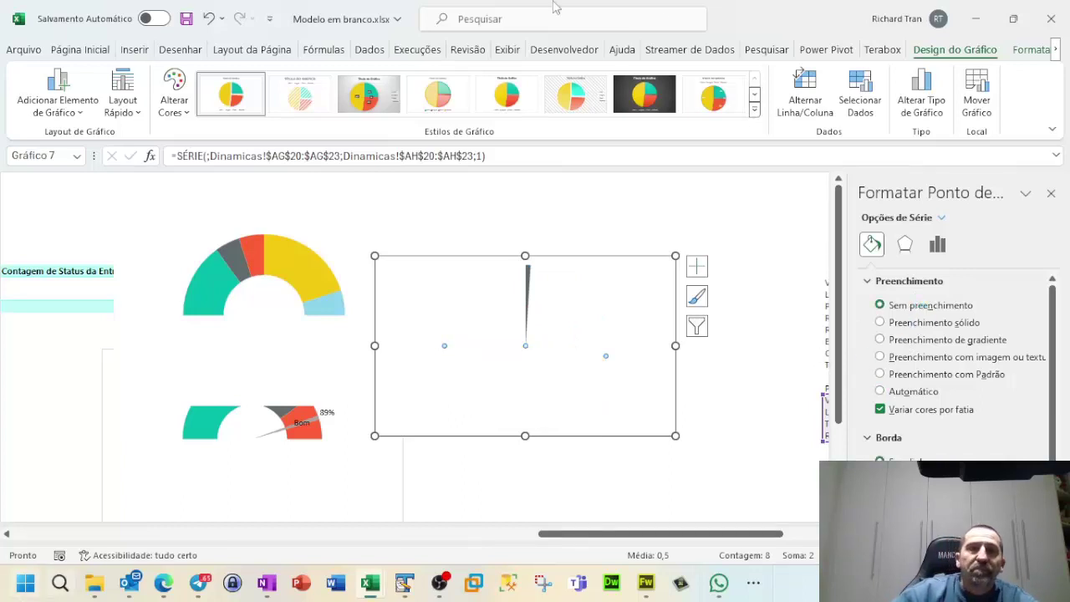
Step: Remove the needle chart area's fill and outline, and place the chart centred over the five-category gauge
click(621, 255)
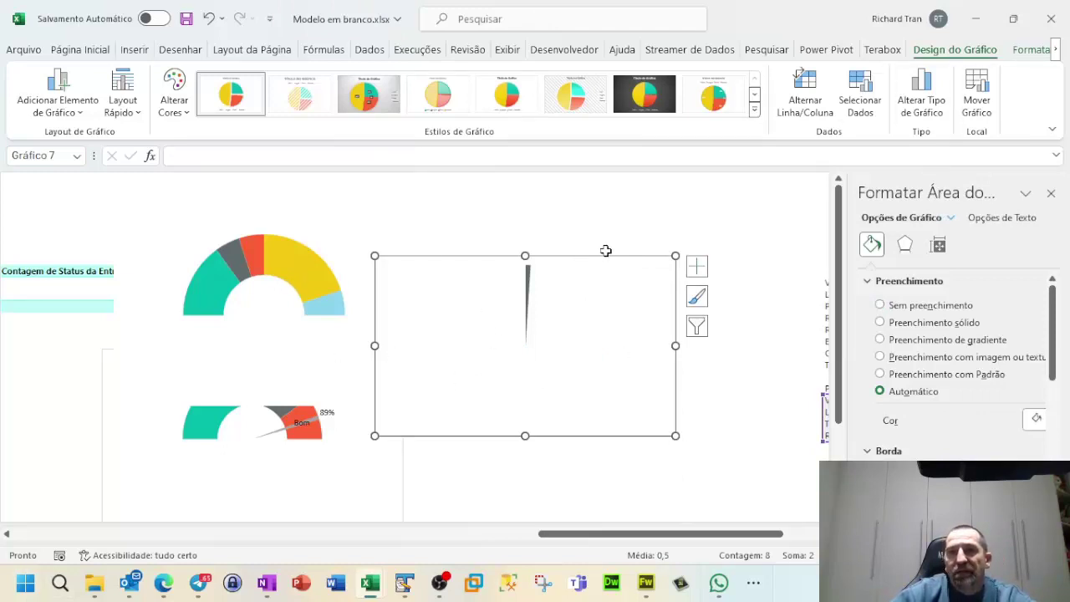
click(1030, 49)
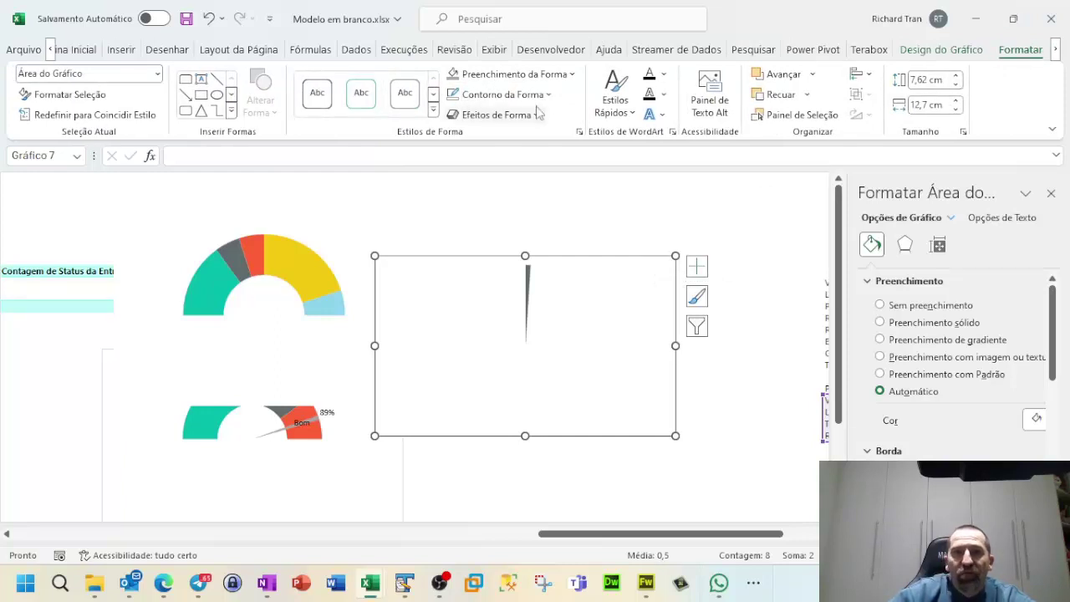
click(570, 74)
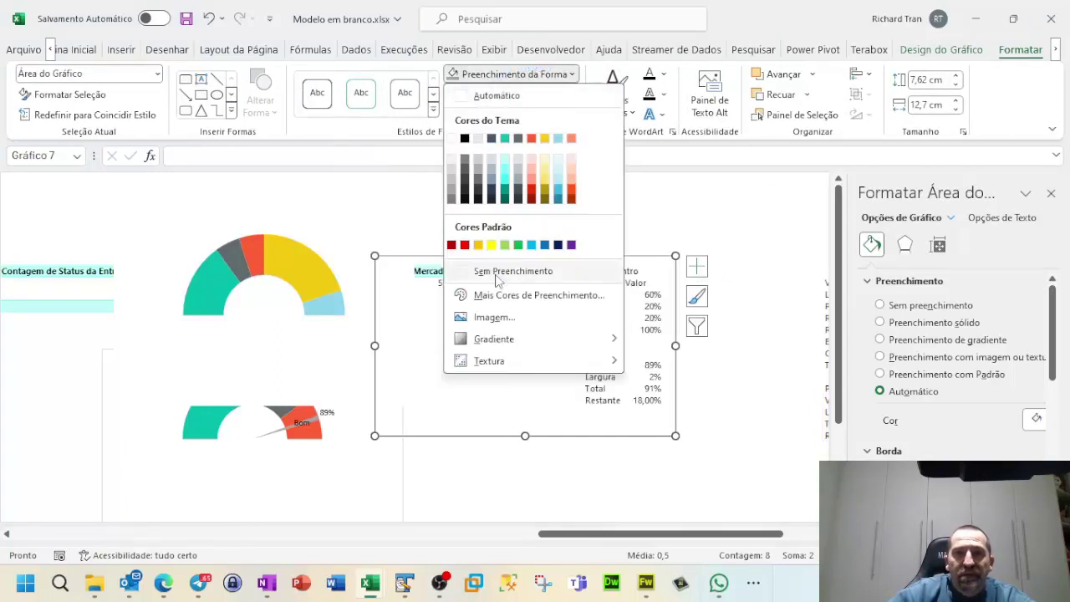
click(491, 272)
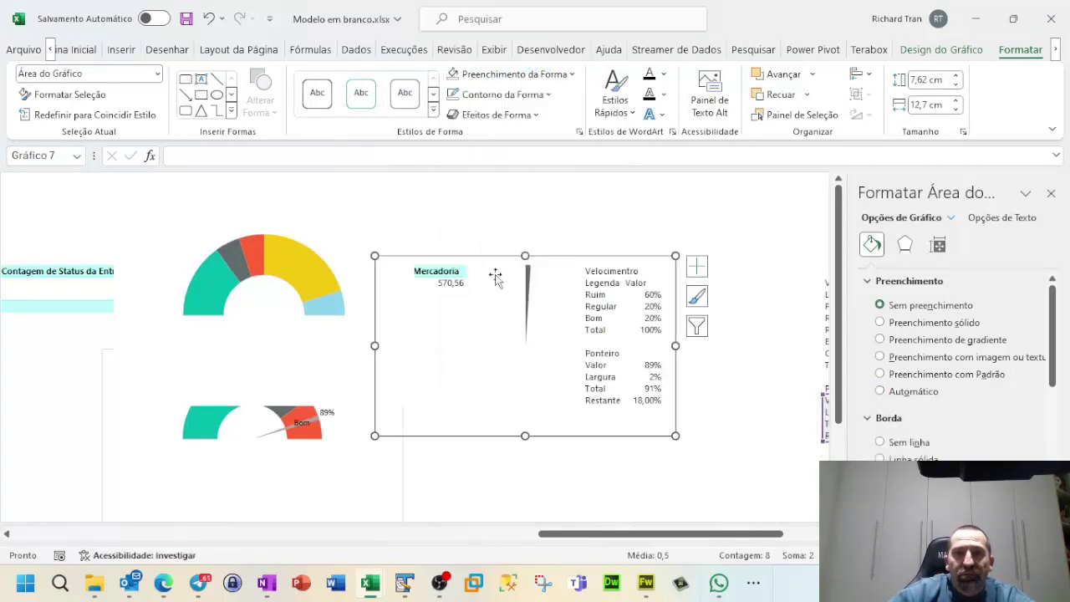
click(536, 96)
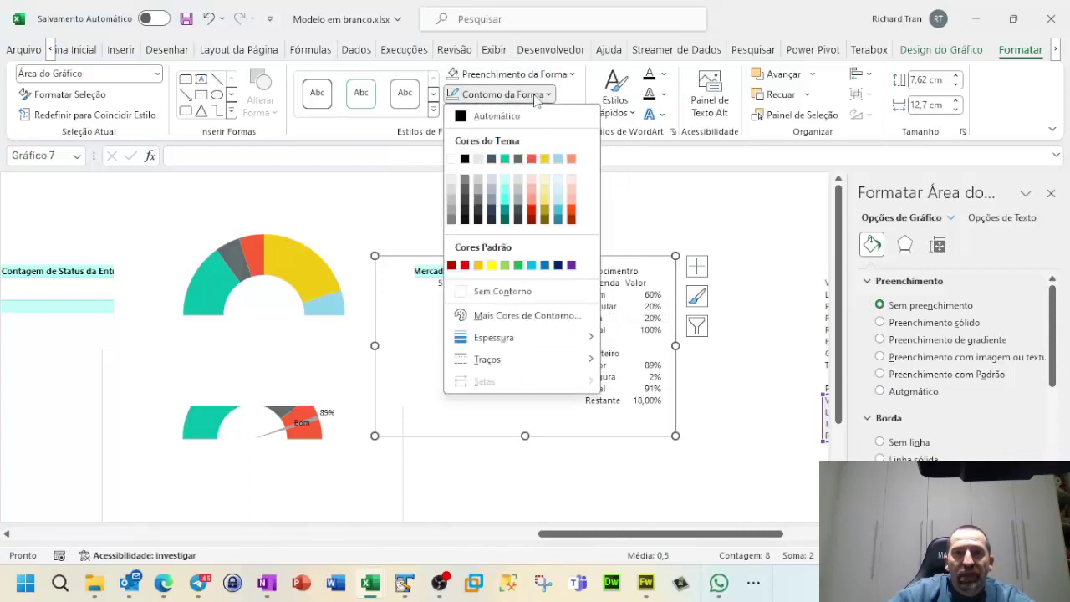
click(497, 294)
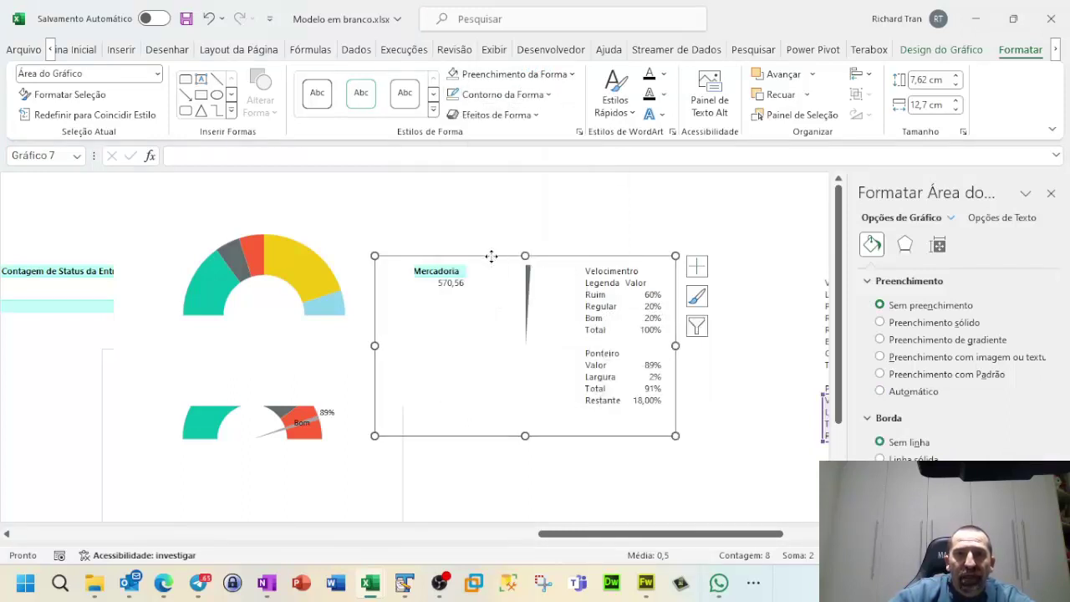
drag(492, 257, 228, 226)
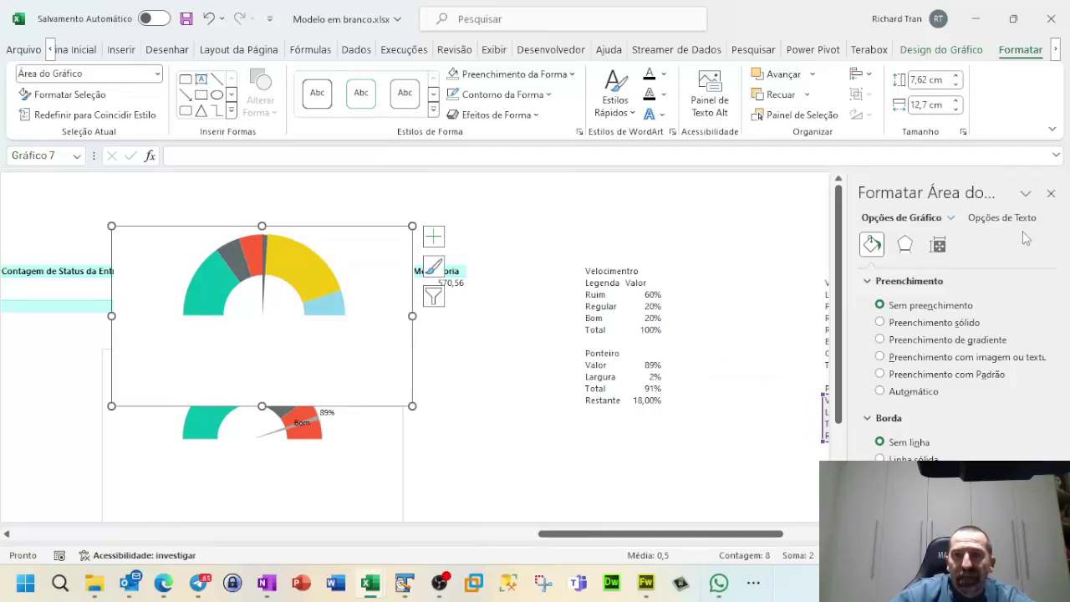
click(1051, 193)
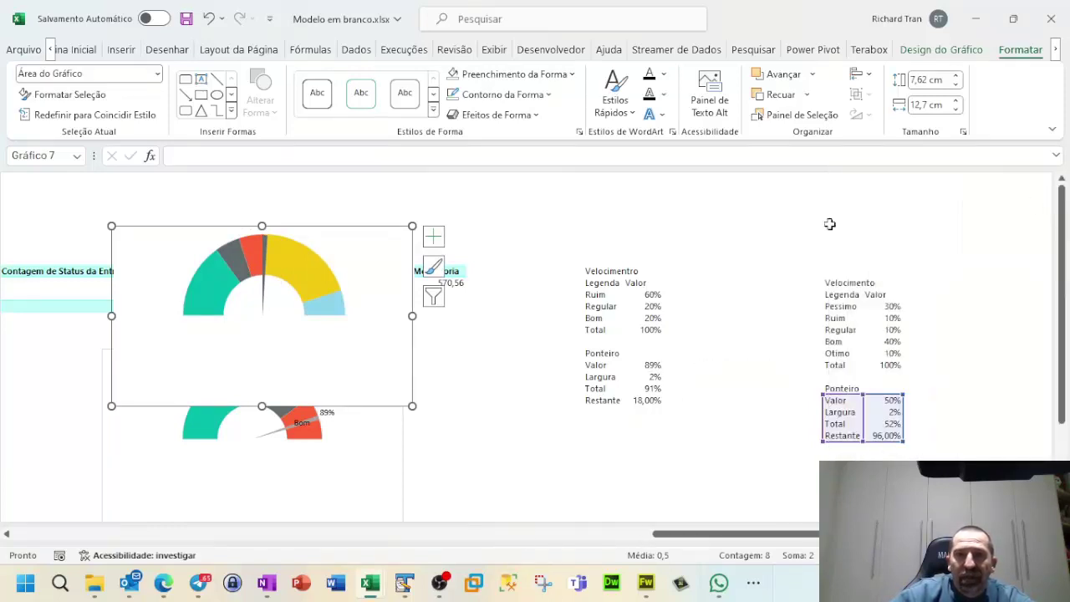
Step: Test the needle by setting the new pointer table's Valor to 45% and finally to 25%
click(889, 401)
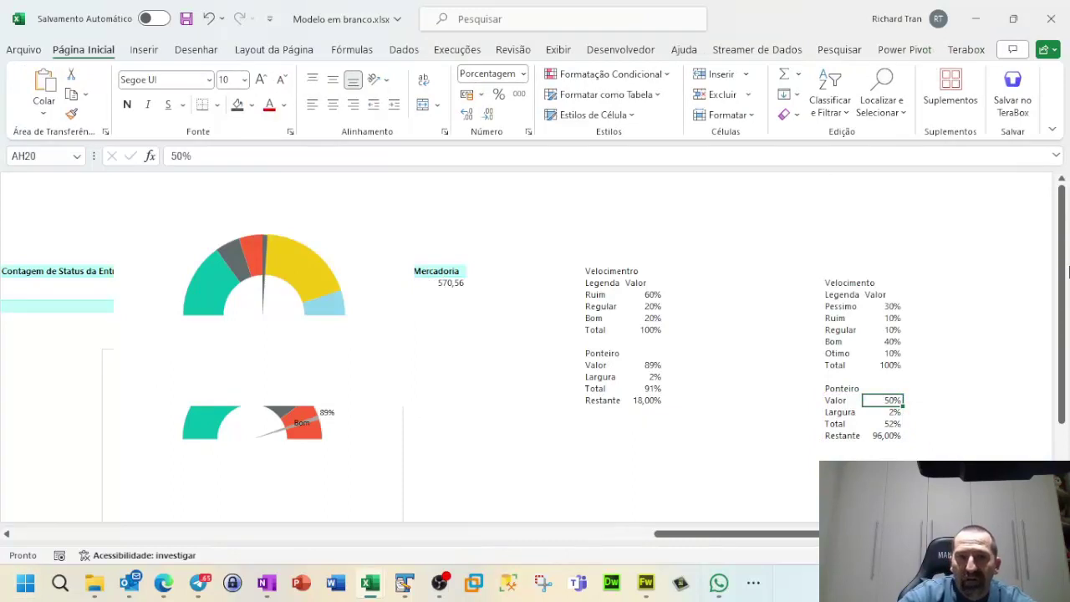
text(45)
key(Return)
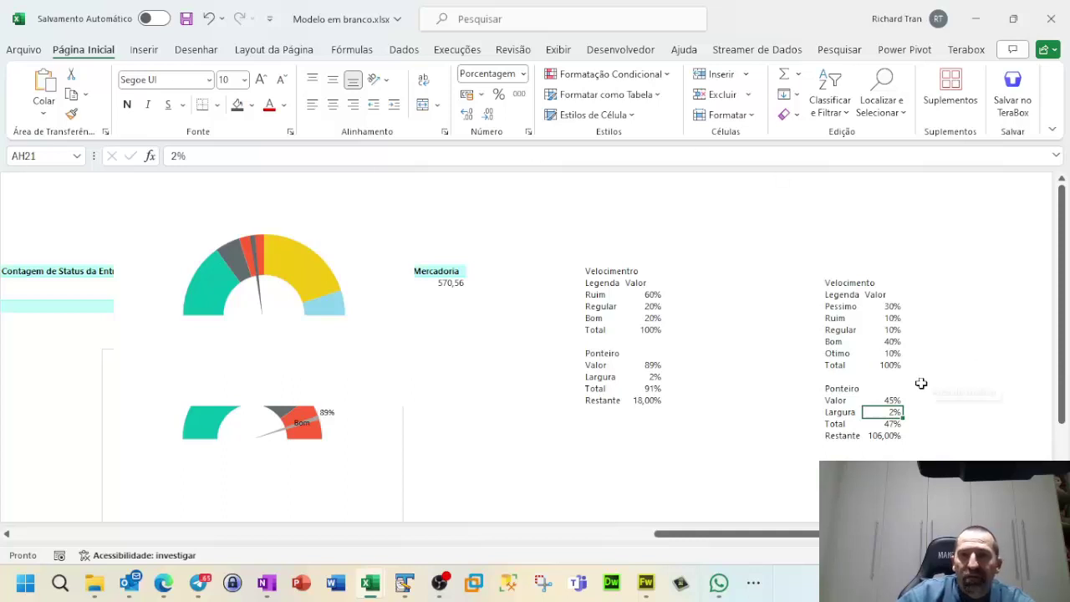
click(891, 400)
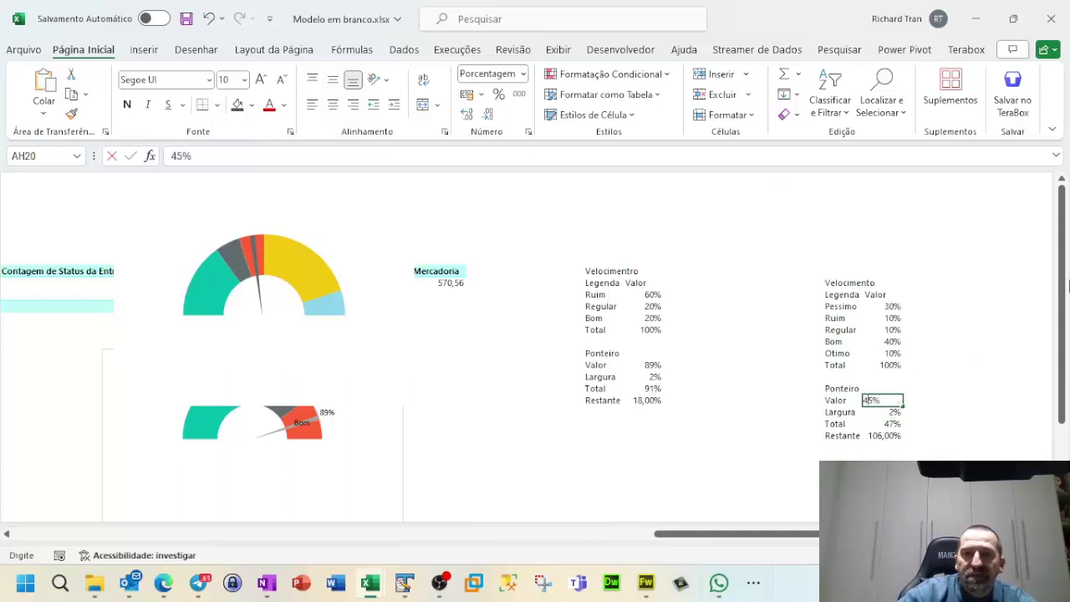
text(25)
key(Return)
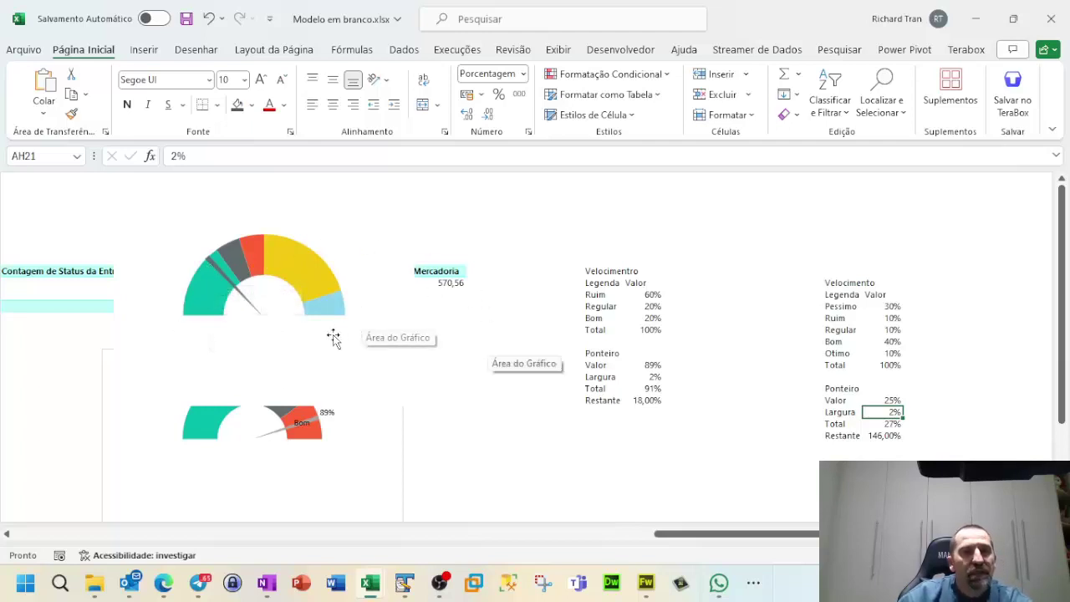
Step: Move the needle chart off the gauge to the empty area above the new five-category table
mouse_move(258, 322)
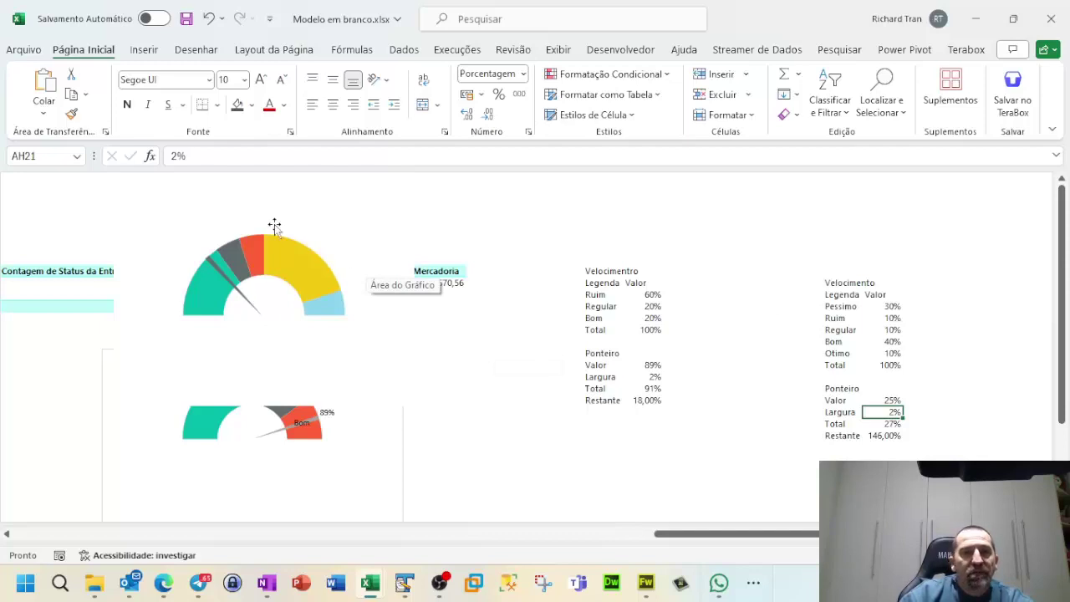
click(242, 301)
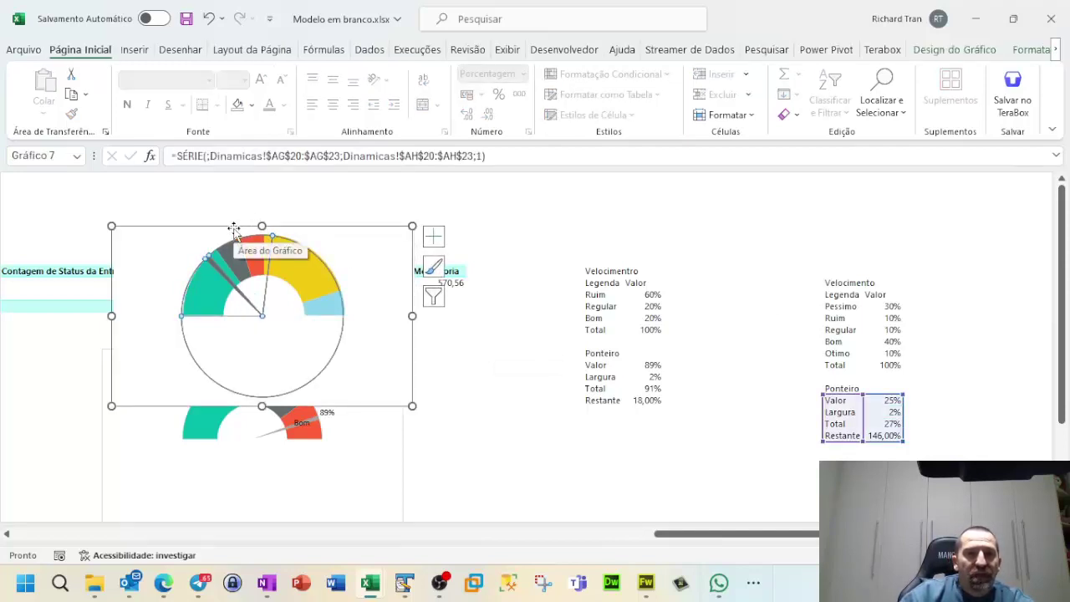
drag(234, 230, 769, 187)
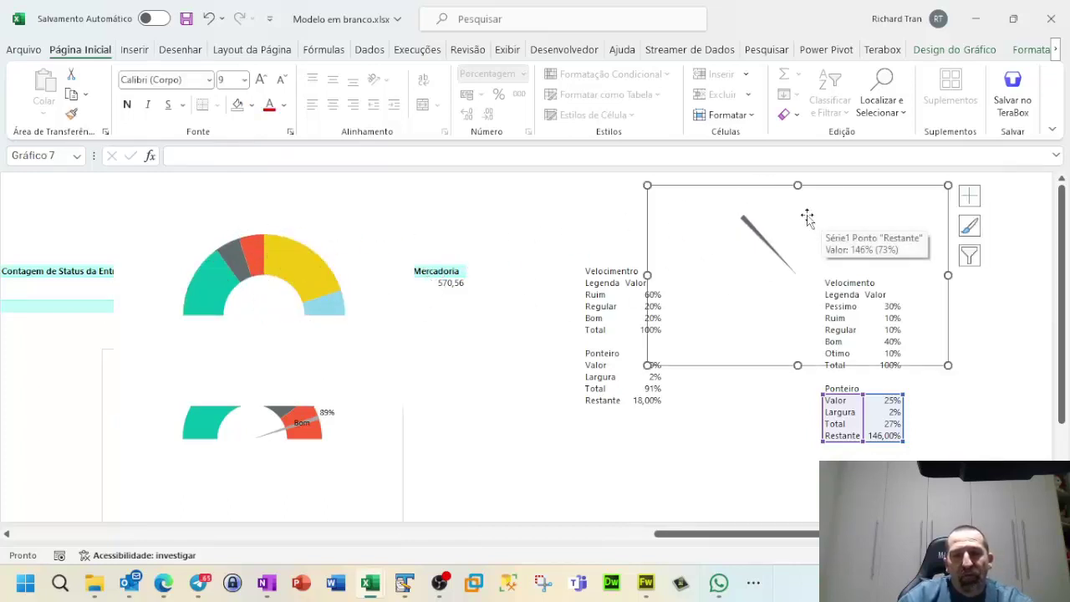
Step: Paste a copy of the needle chart into the five-category gauge chart and move the combined chart clear of the older gauge
click(250, 272)
click(317, 231)
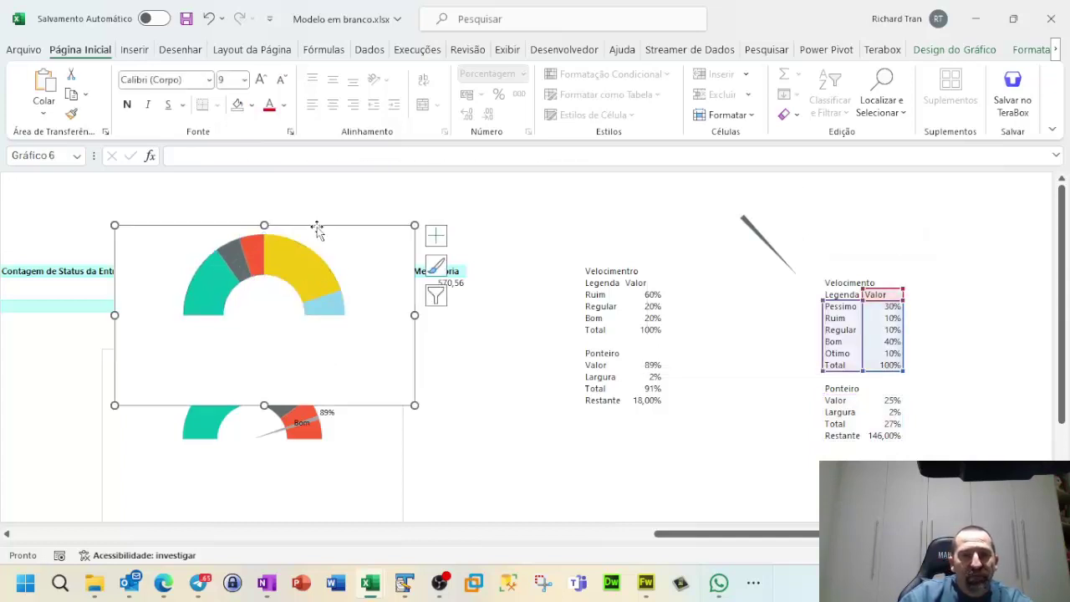
key(ctrl+v)
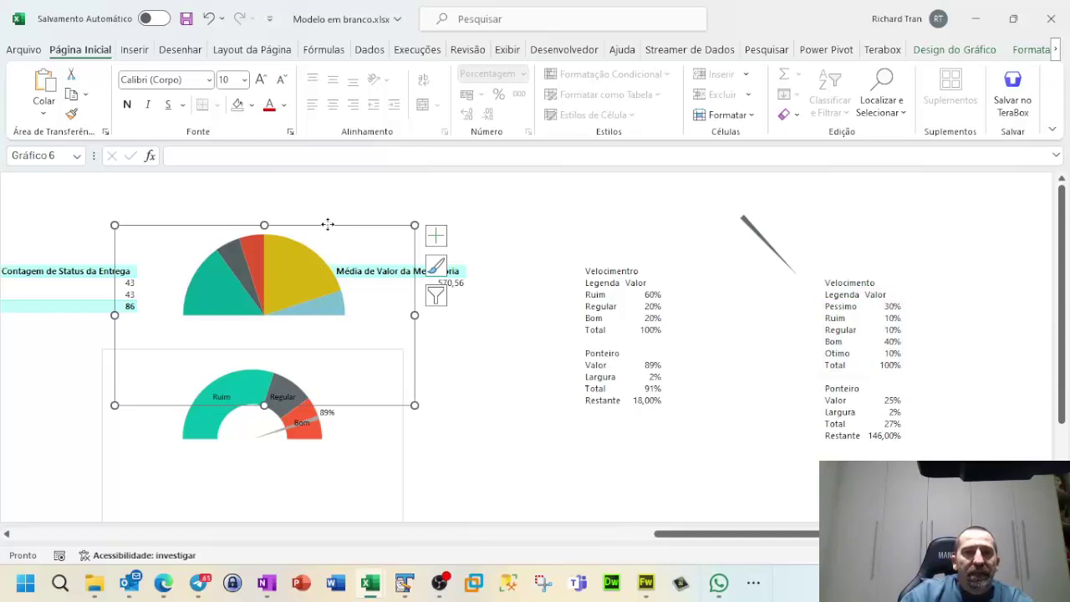
drag(328, 224, 500, 205)
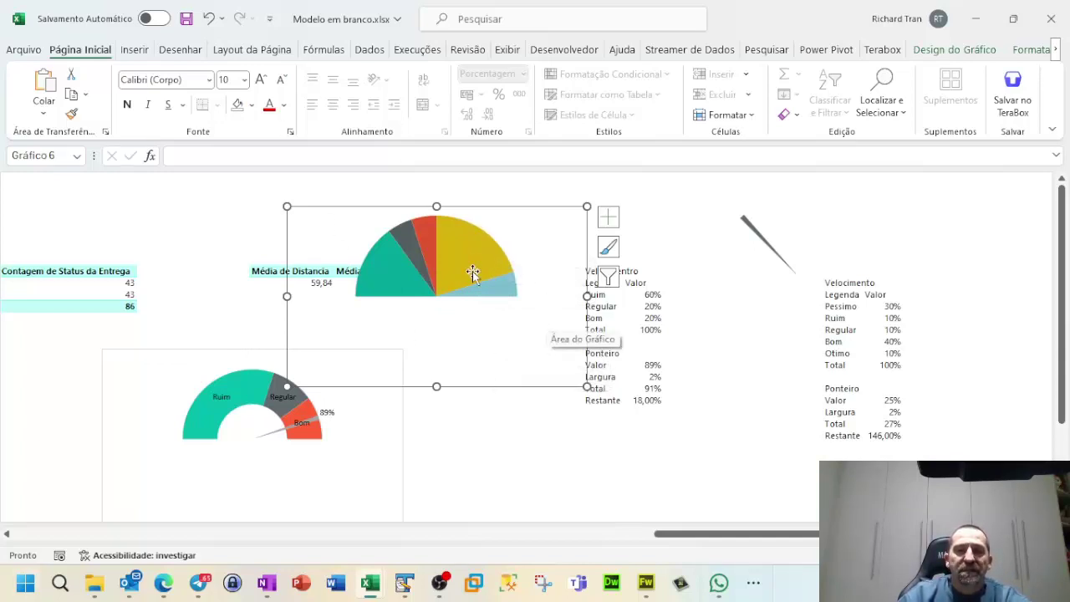
Step: Change the combined chart's Valor series to Rosca (doughnut) and put the Série1 pie on the secondary axis
click(415, 274)
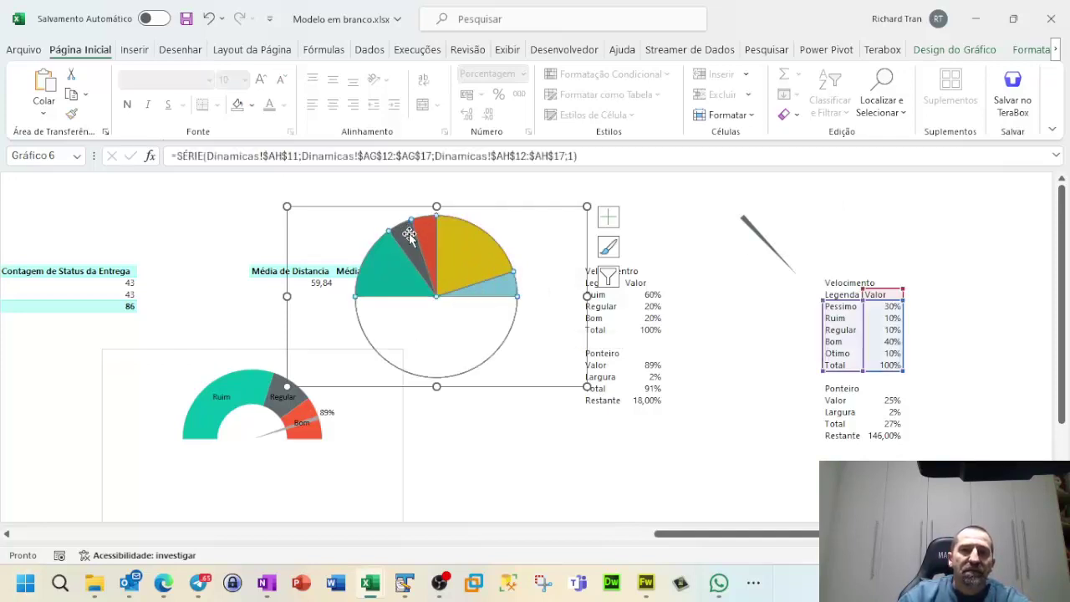
right_click(442, 274)
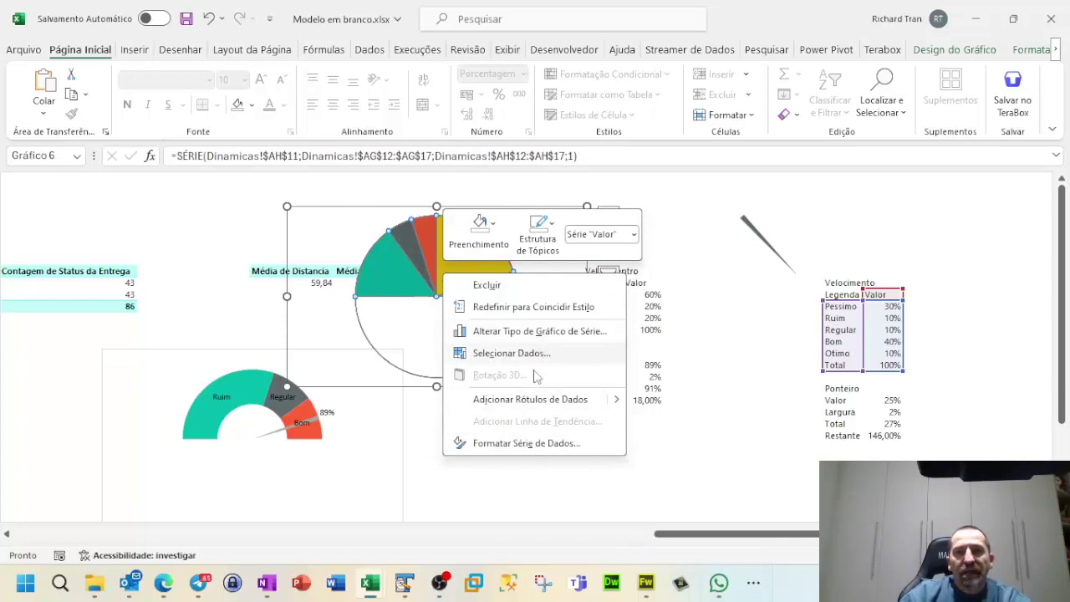
click(540, 331)
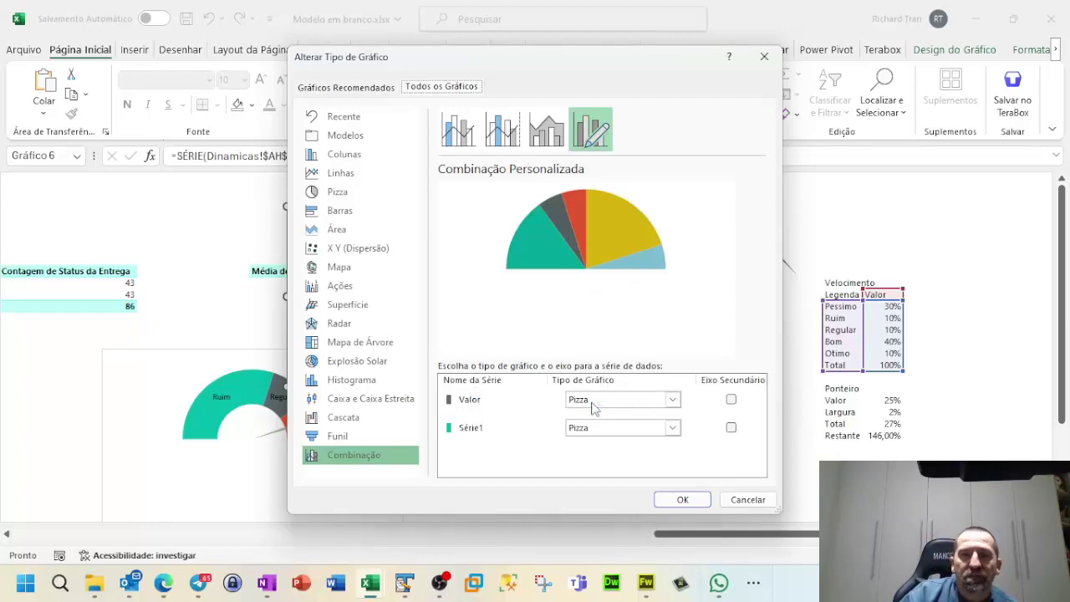
click(675, 400)
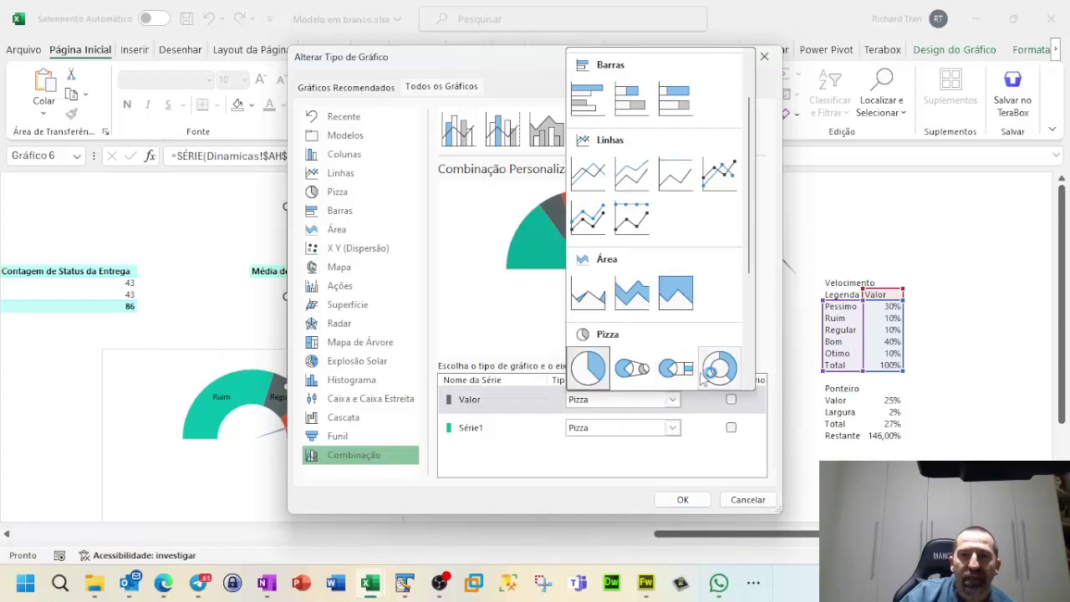
click(707, 381)
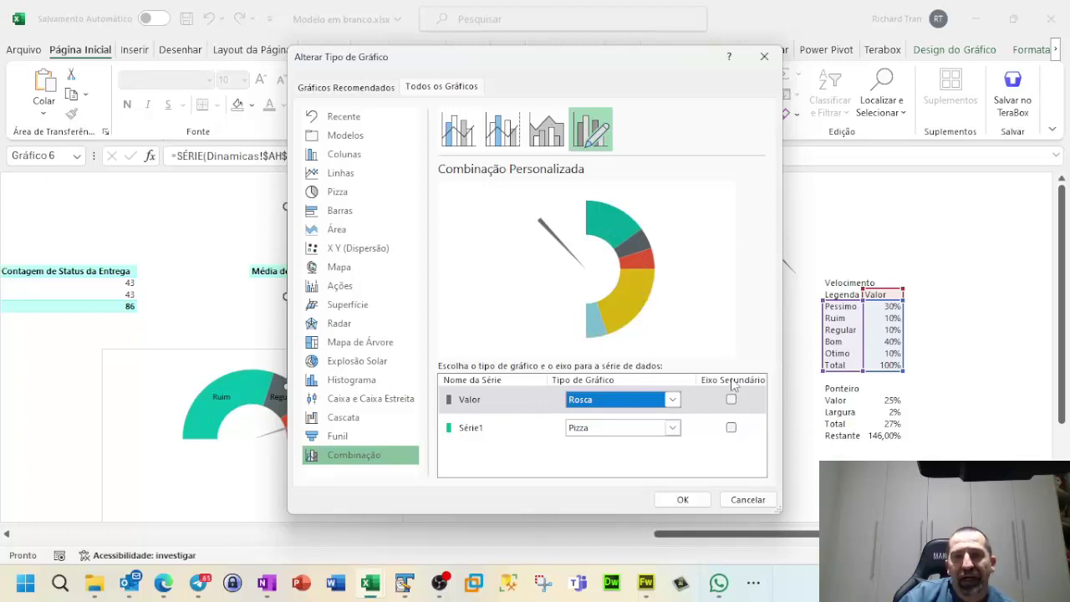
click(732, 428)
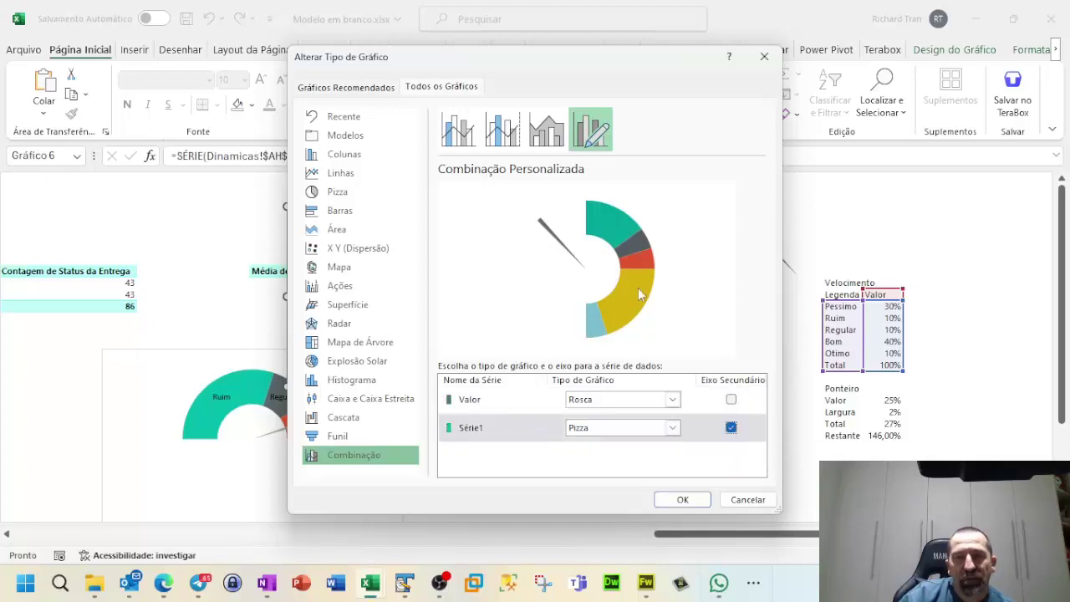
click(693, 500)
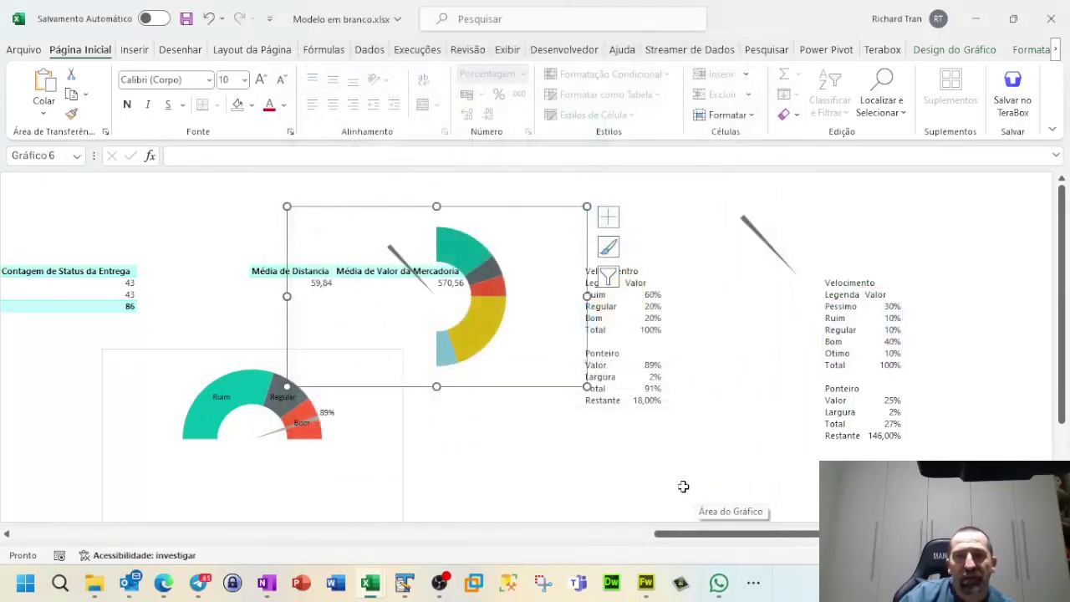
Step: Set the first slice angle of the combined chart's Valor doughnut series to 270°
mouse_move(466, 242)
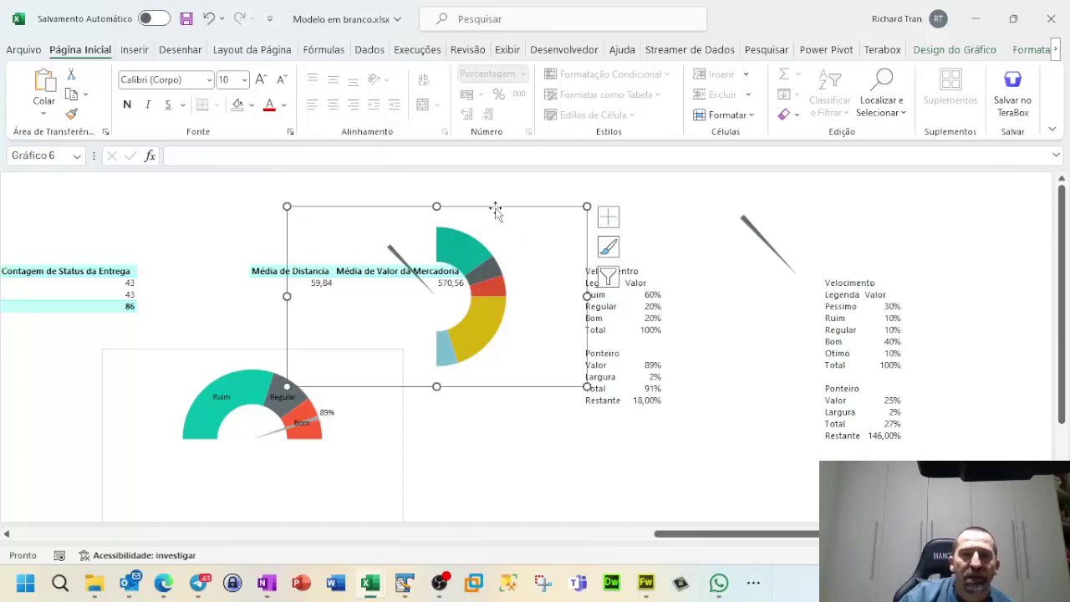
click(450, 240)
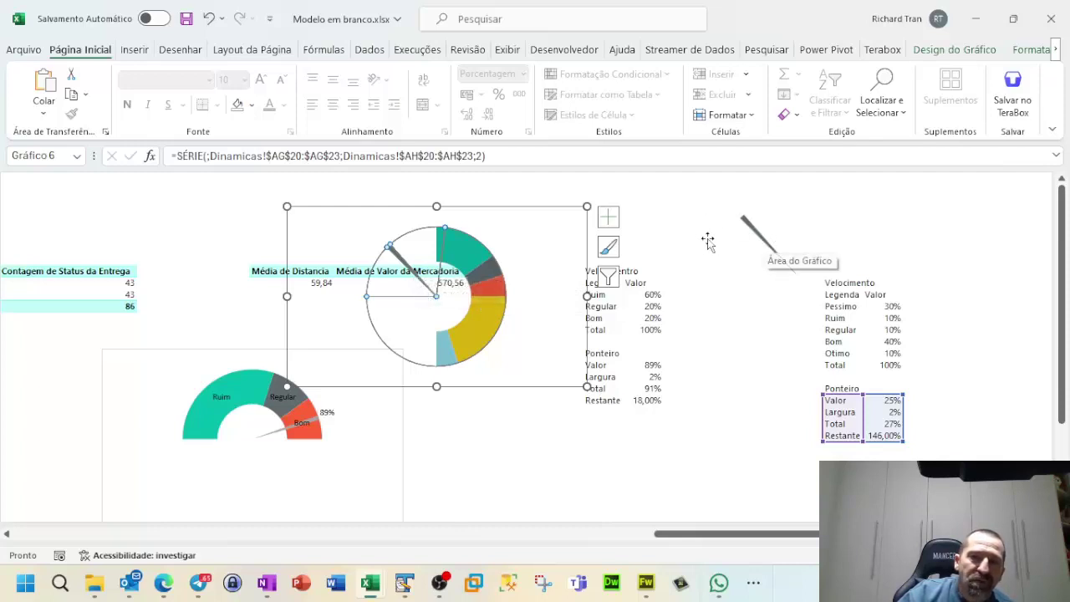
right_click(474, 263)
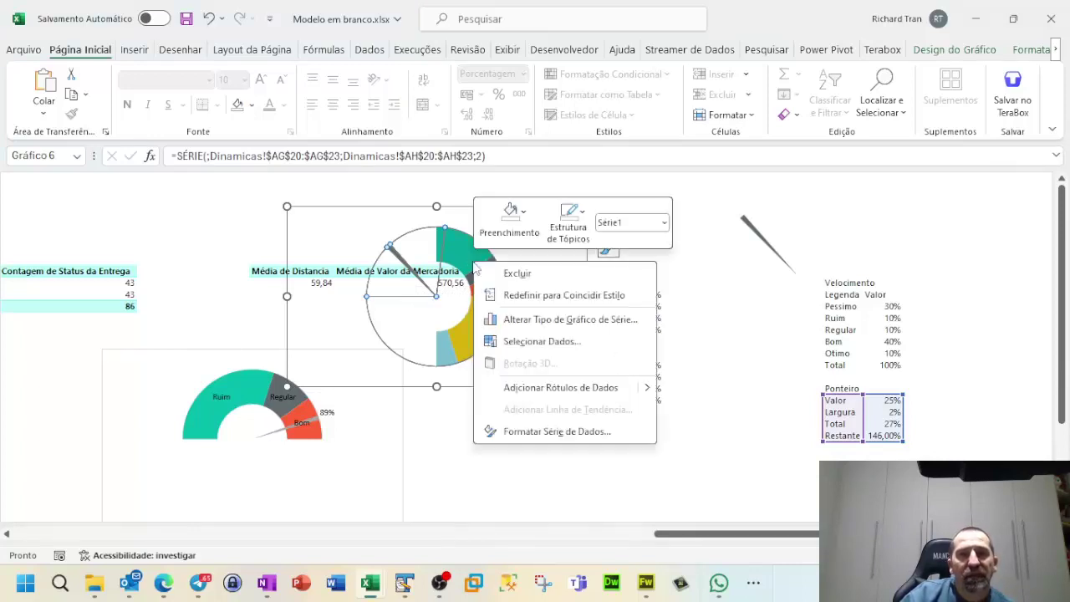
click(555, 431)
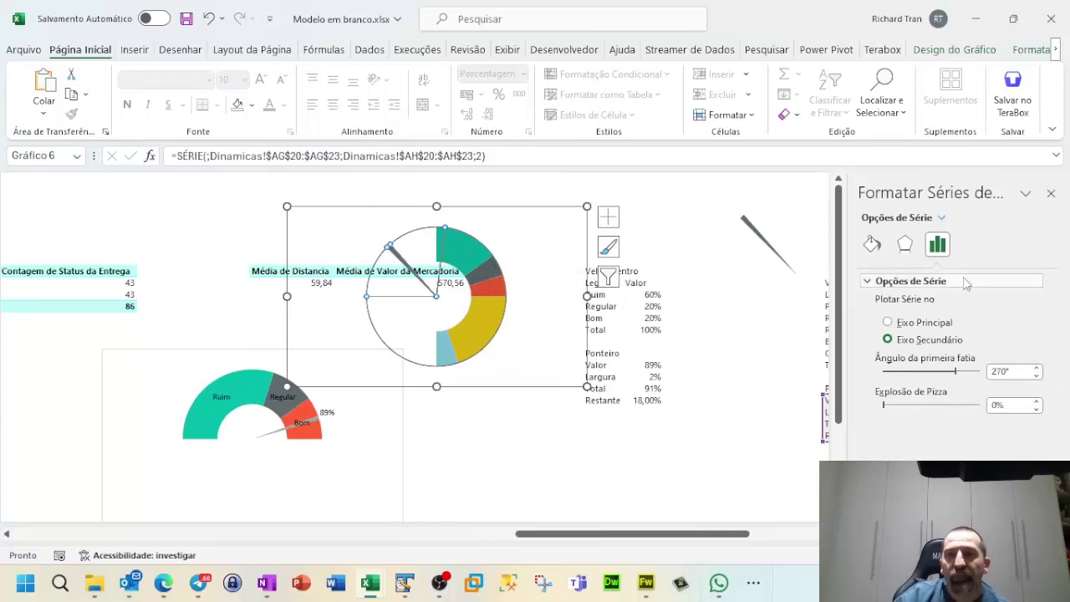
click(952, 284)
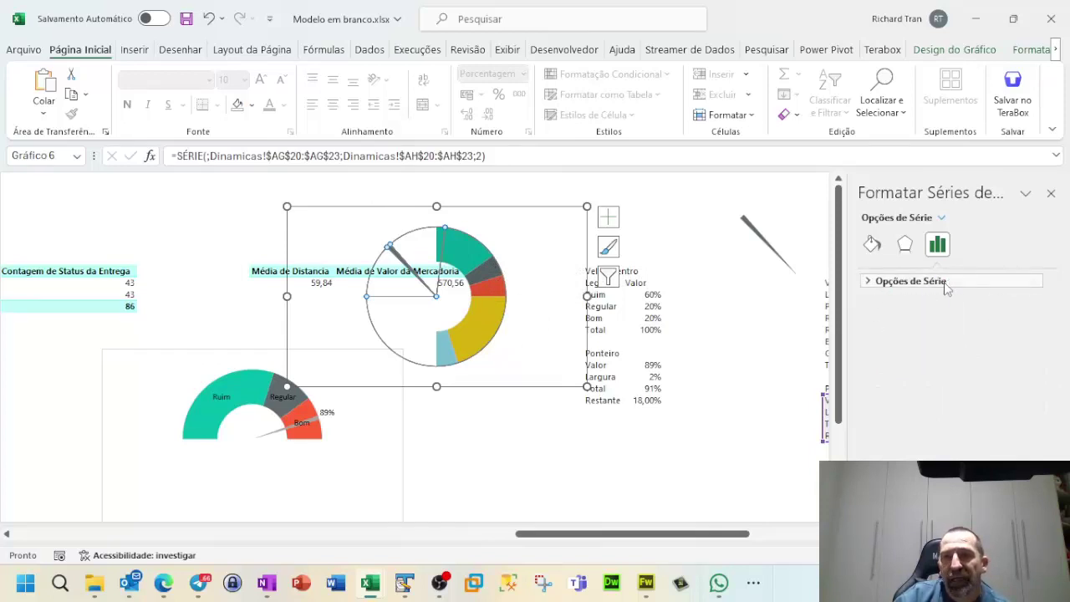
click(944, 284)
click(942, 219)
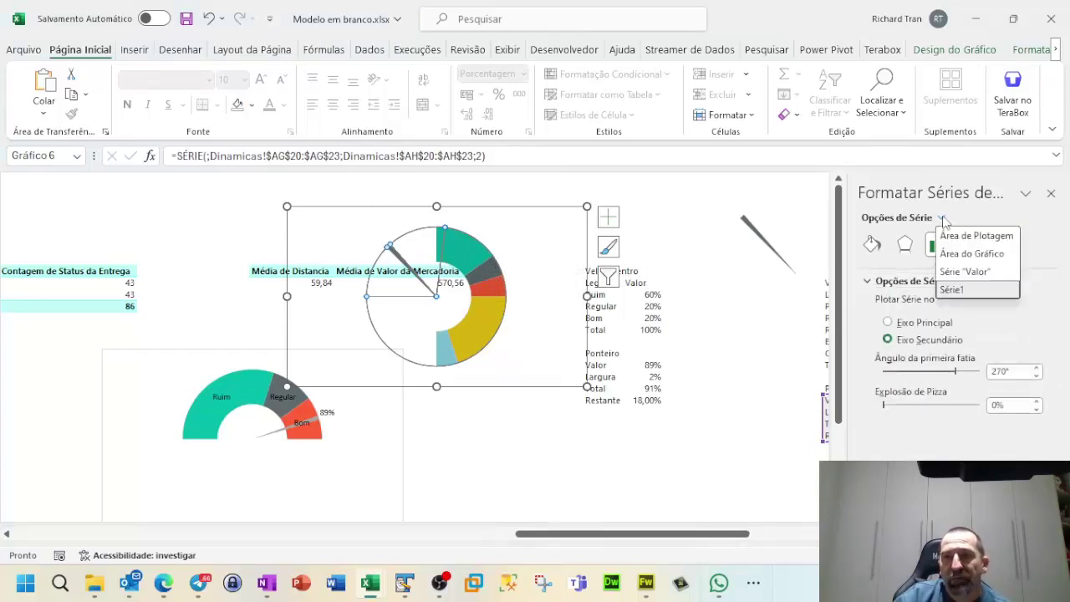
click(968, 288)
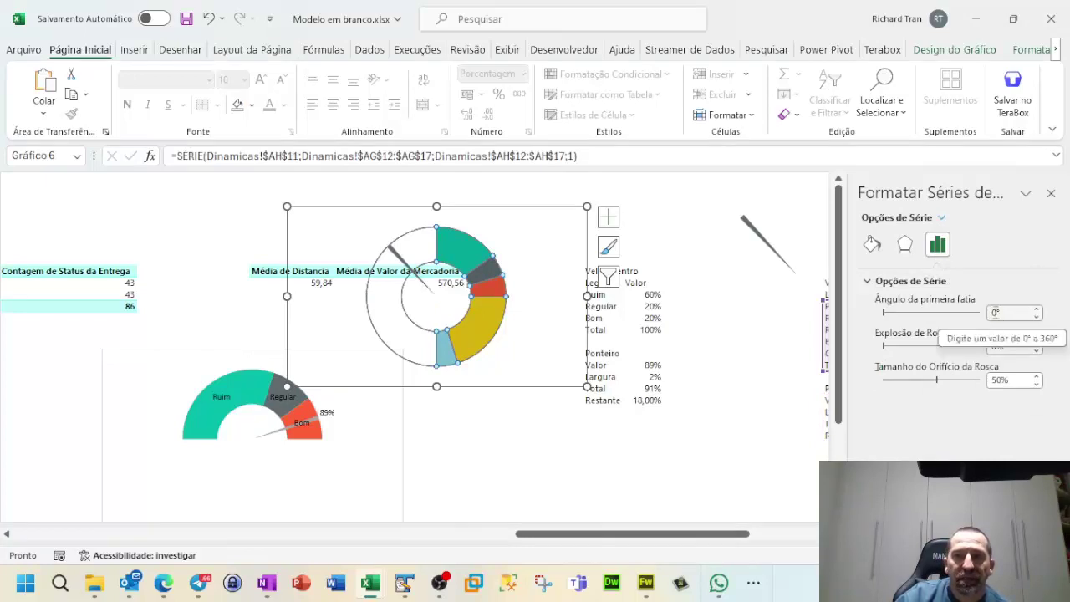
click(995, 312)
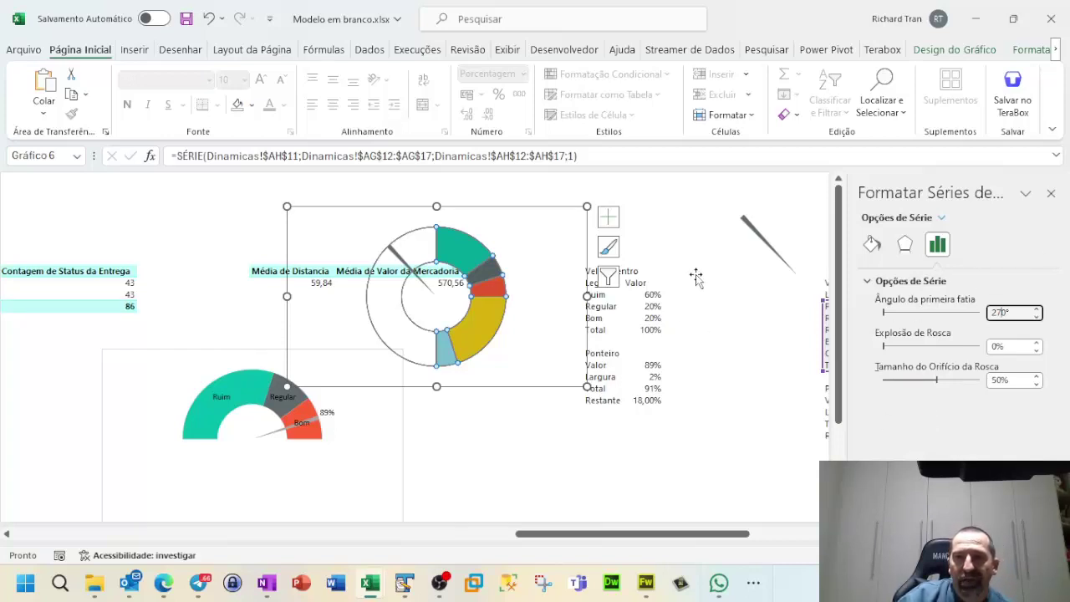
click(516, 188)
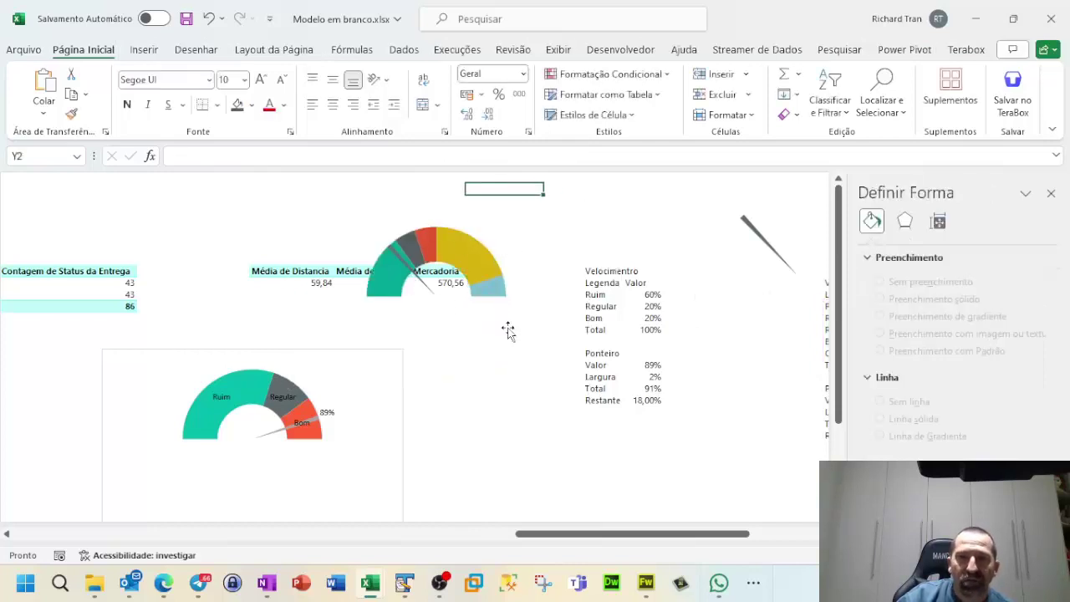
Step: Change the solid fill of the needle slice in the combined chart to a light grey theme colour
click(424, 286)
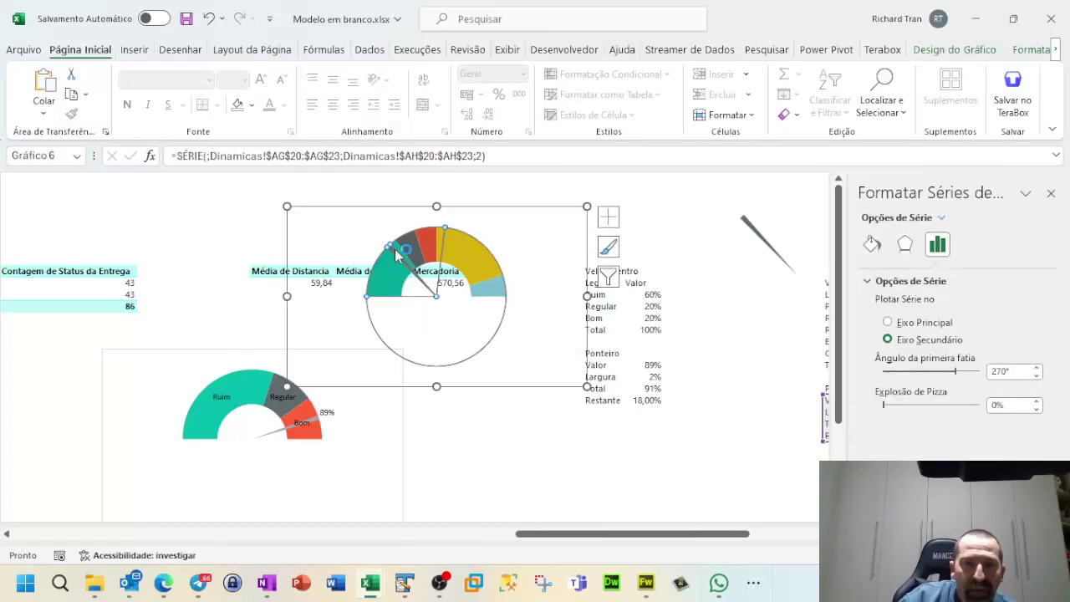
click(397, 254)
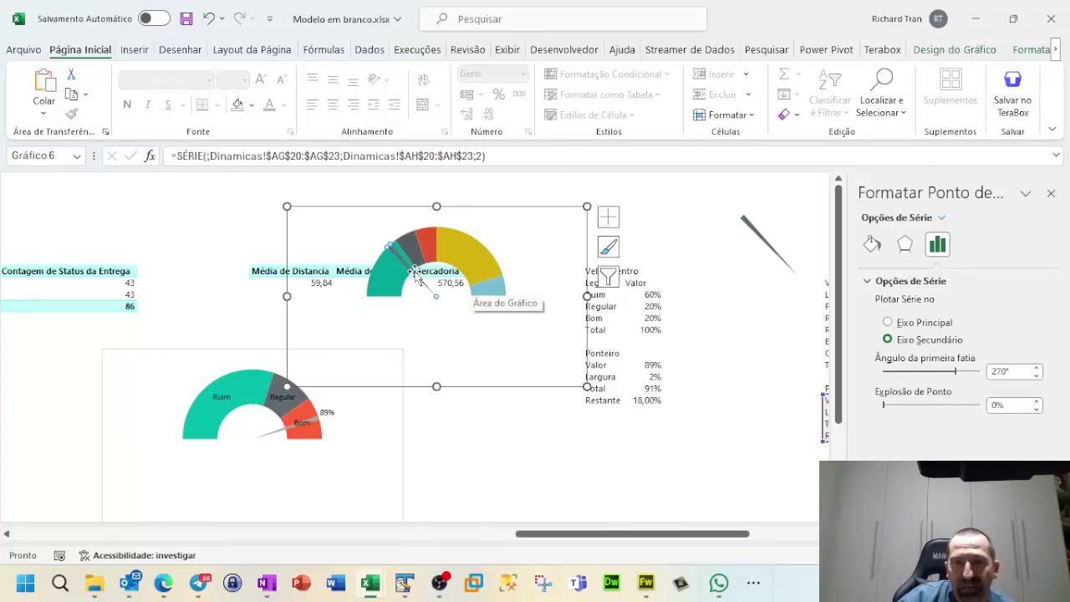
click(874, 247)
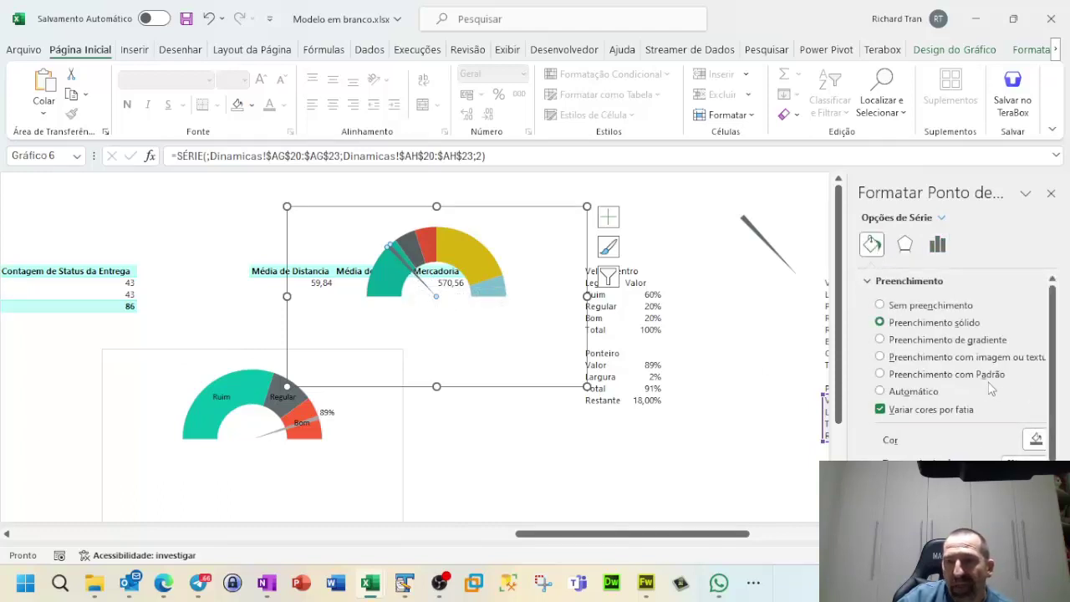
scroll(990, 389, down, 1)
scroll(991, 393, up, 1)
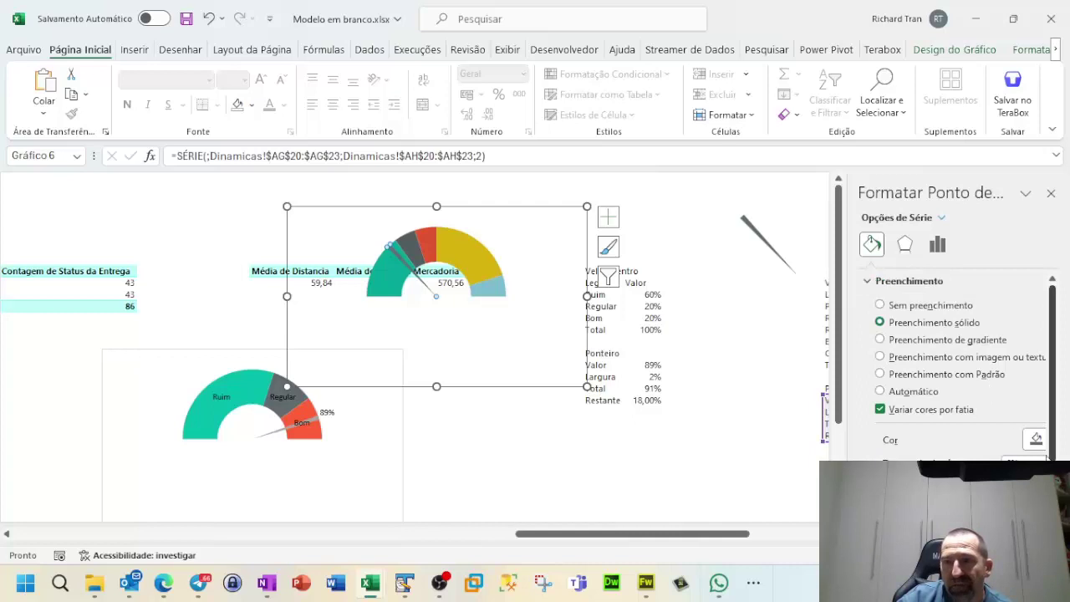
click(1038, 441)
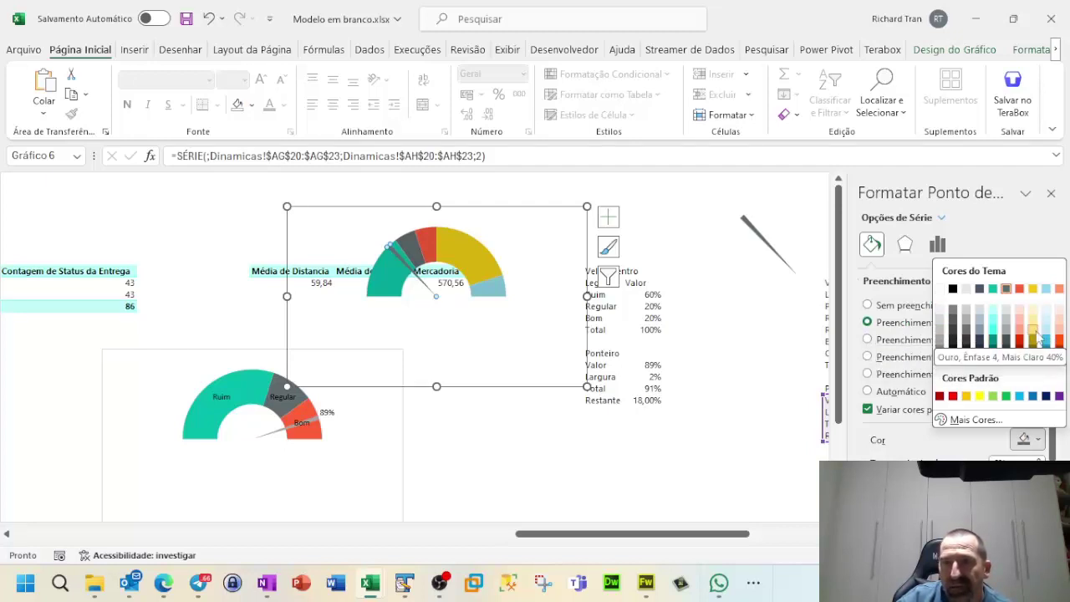
click(945, 325)
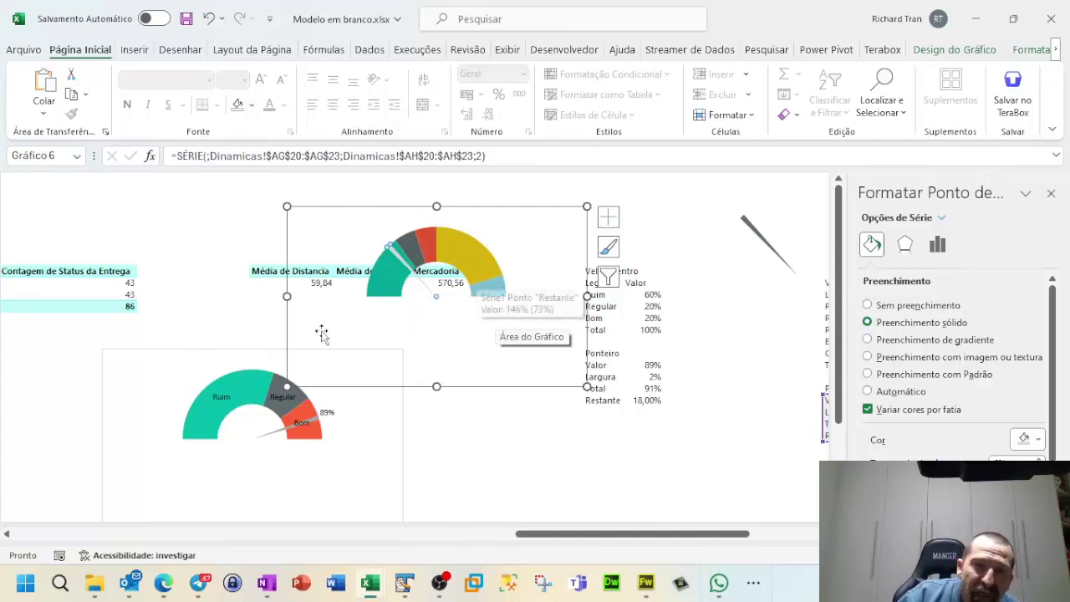
Step: Add data labels (Rótulos de Dados) to the Valor doughnut series of the combined chart
click(478, 266)
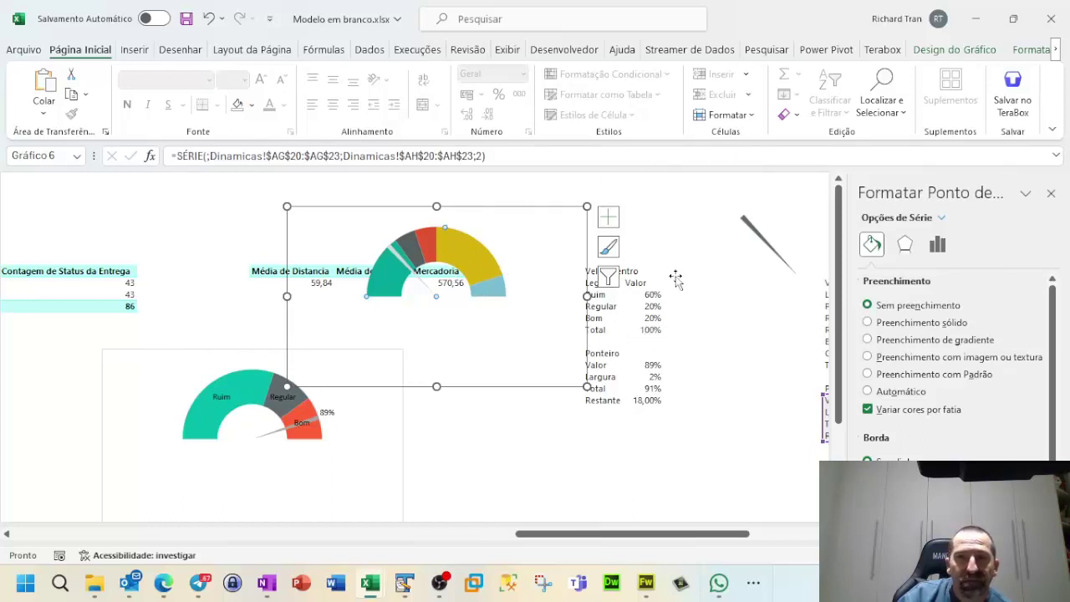
click(943, 218)
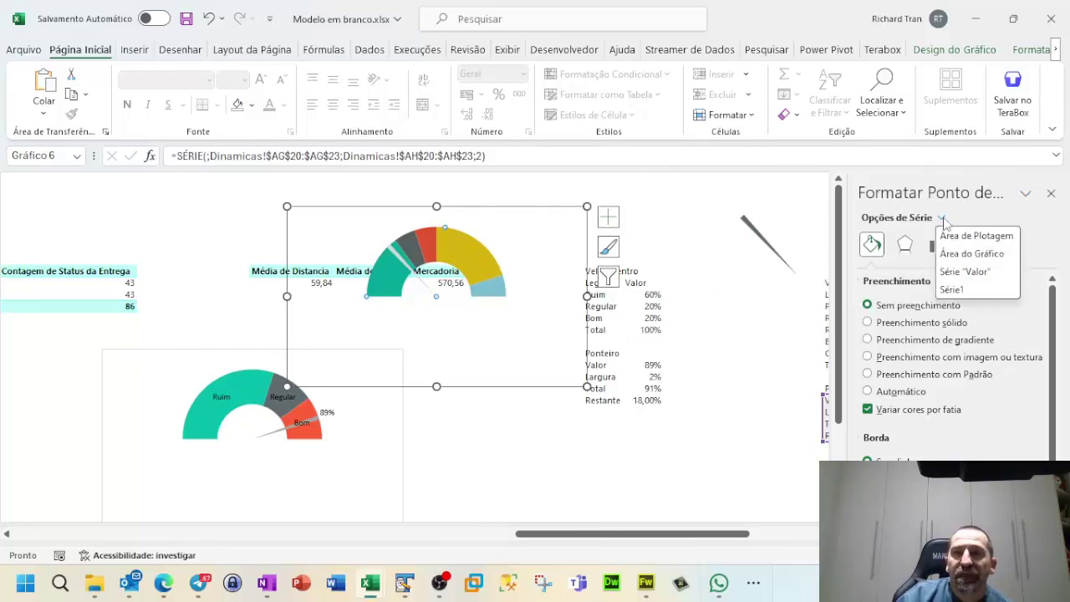
click(968, 272)
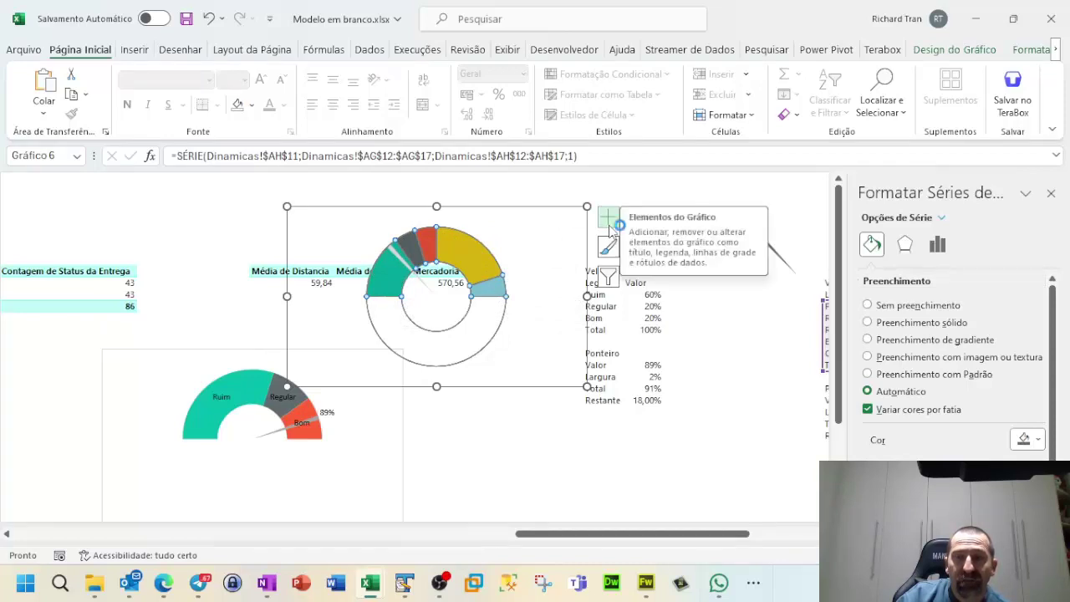
click(609, 224)
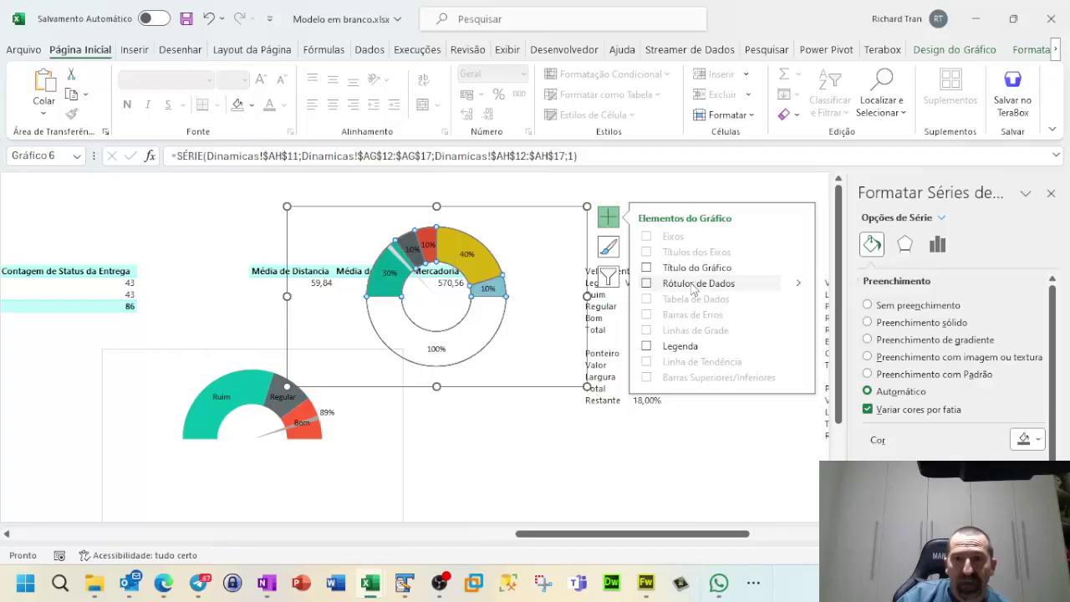
click(693, 287)
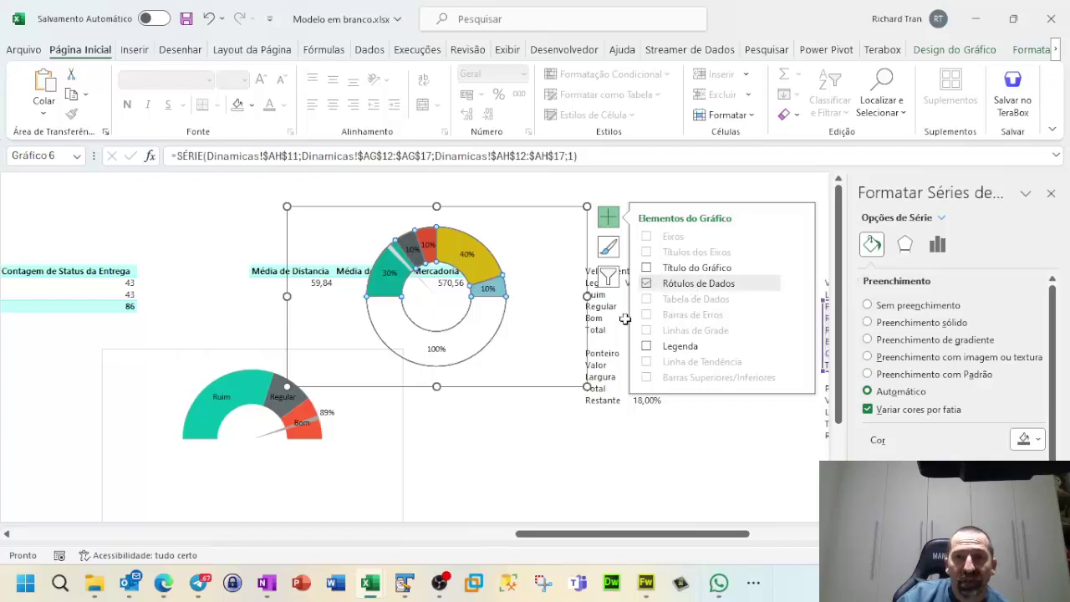
Step: Make the Valor series data labels show the category name (Nome da Categoria) instead of the value
click(472, 257)
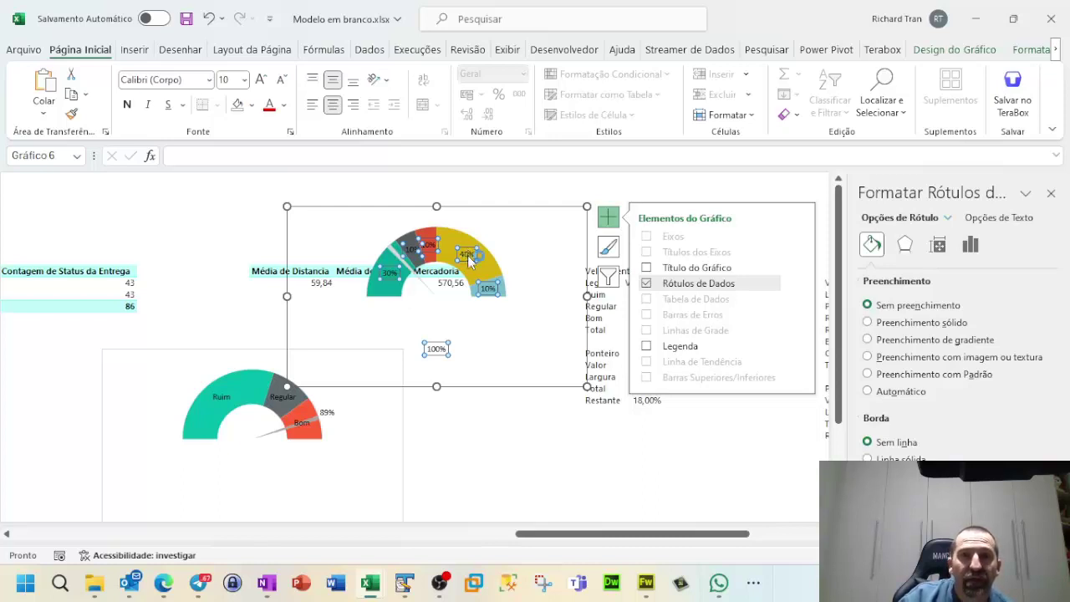
right_click(468, 254)
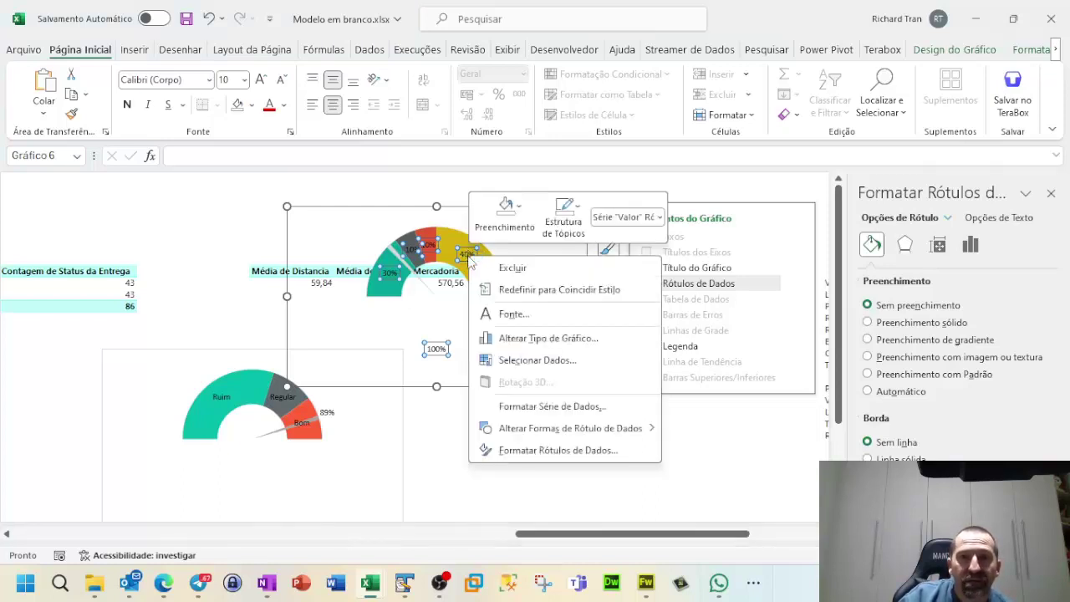
click(553, 451)
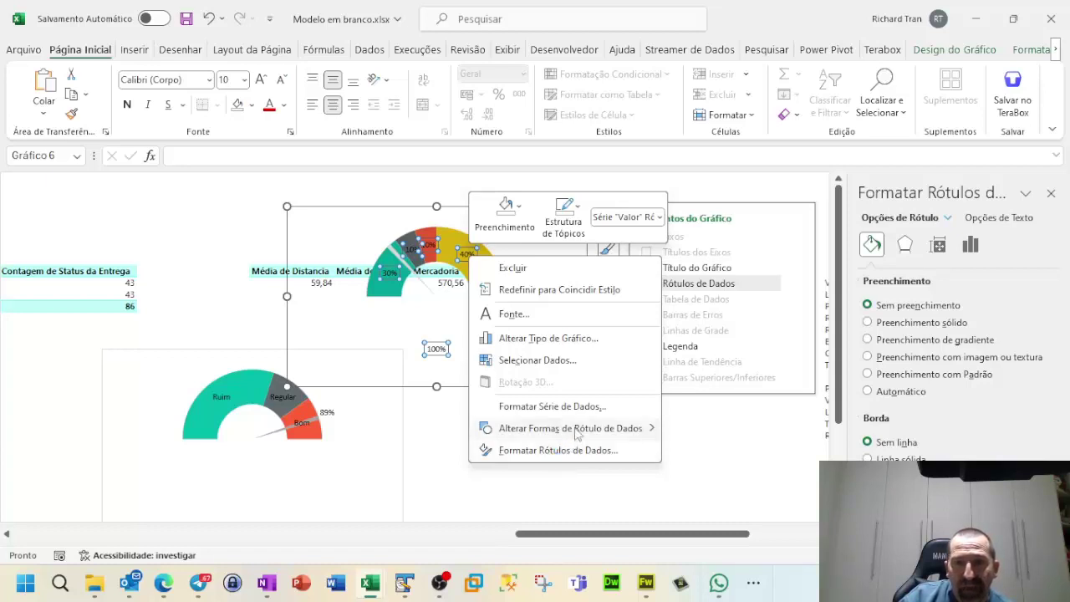
mouse_move(575, 436)
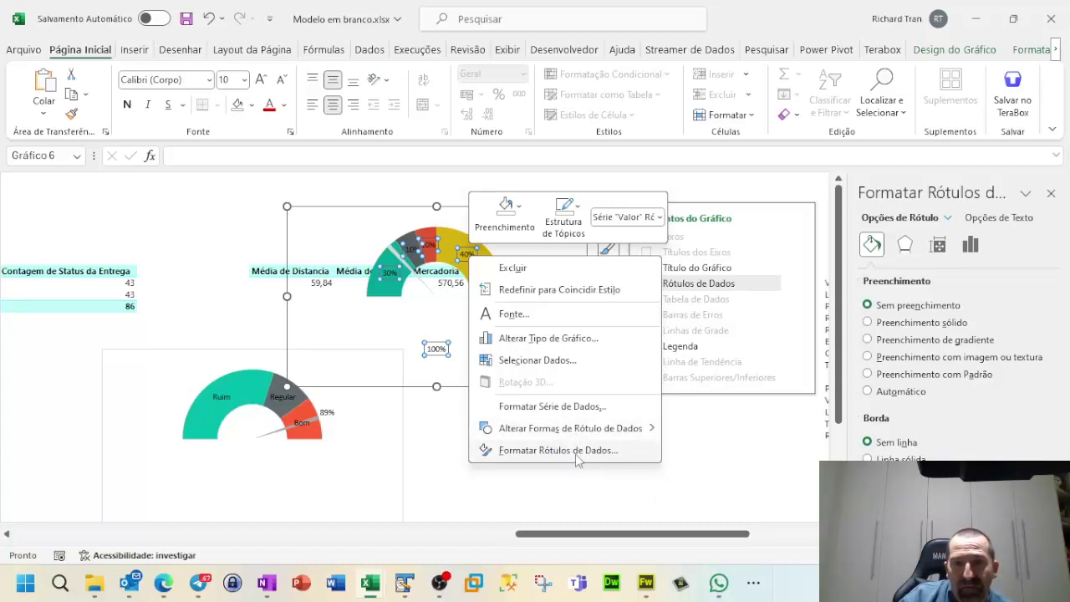
click(577, 451)
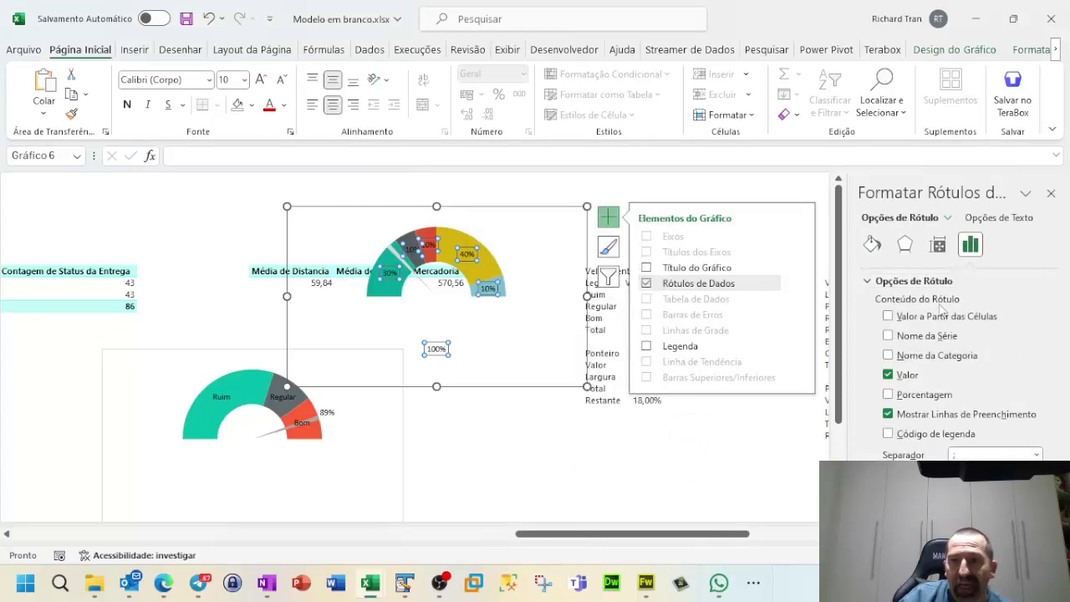
click(888, 355)
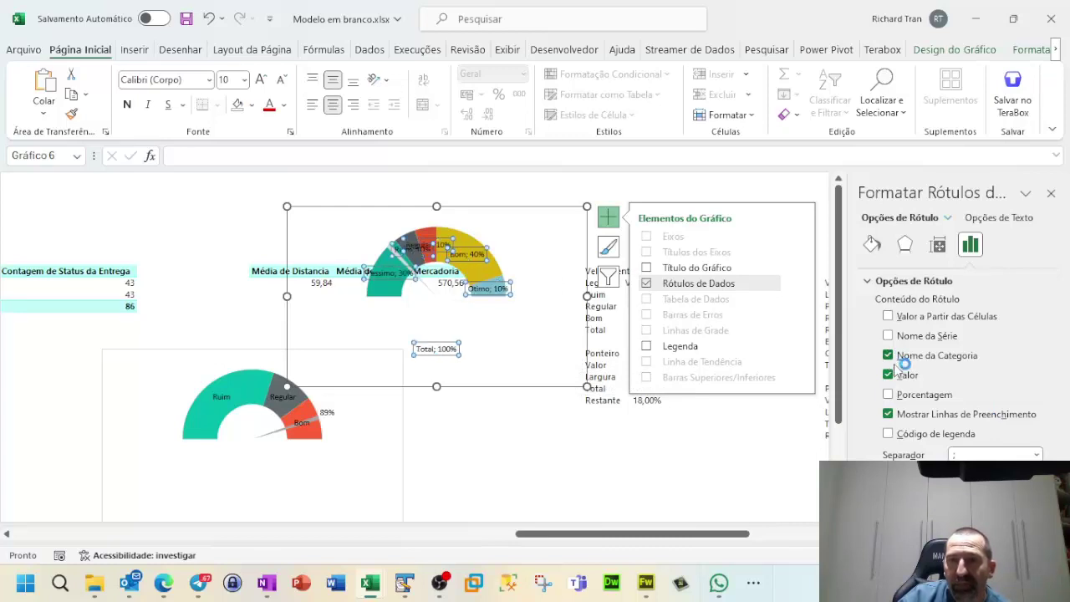
click(888, 375)
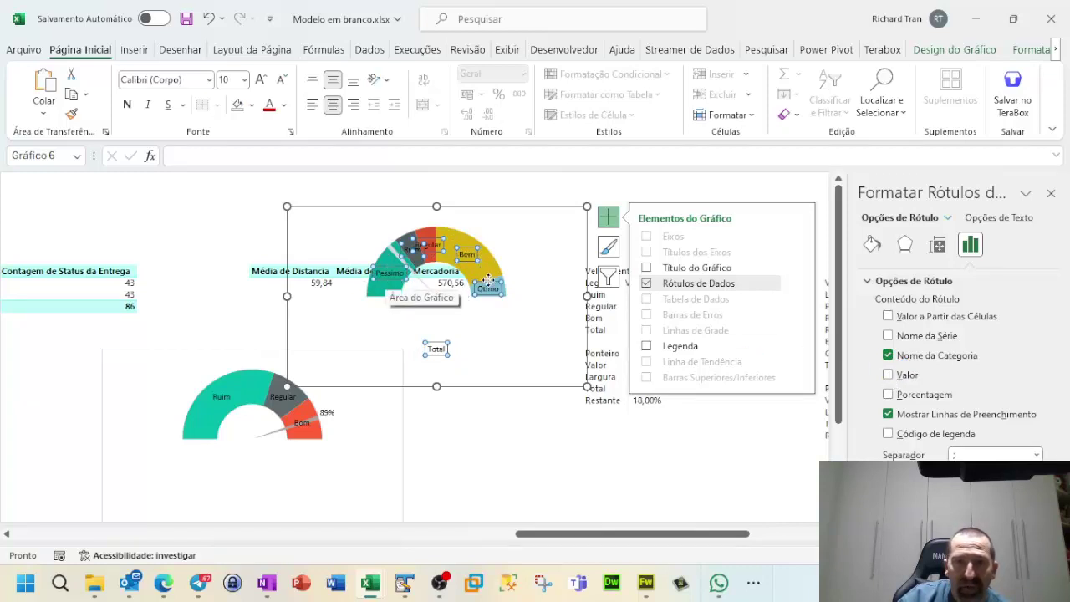
Step: Set the font colour of the gauge's category labels to white and deselect the chart
click(284, 106)
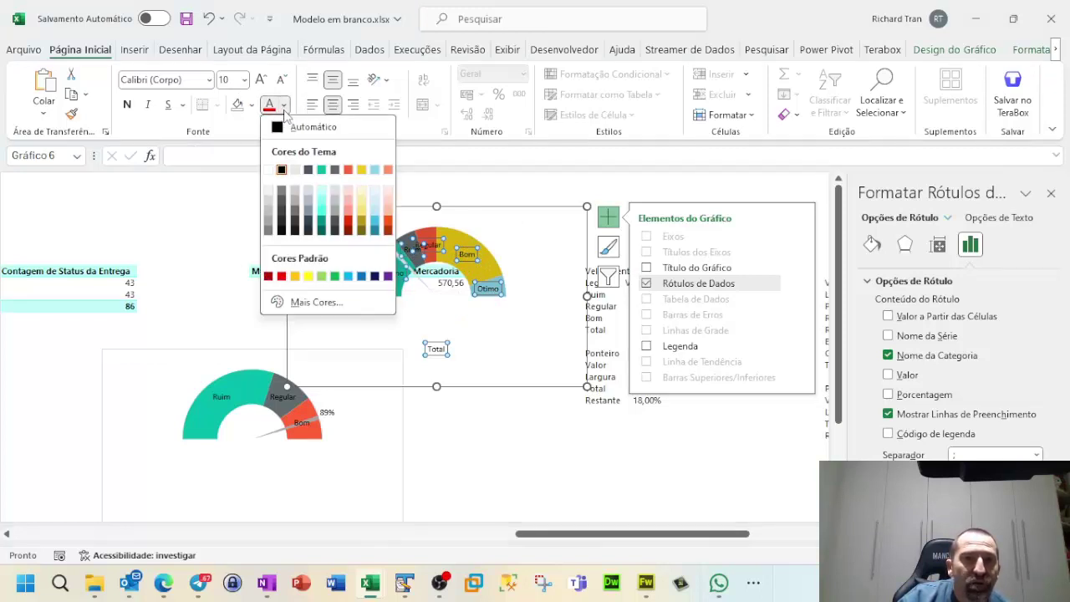
click(270, 198)
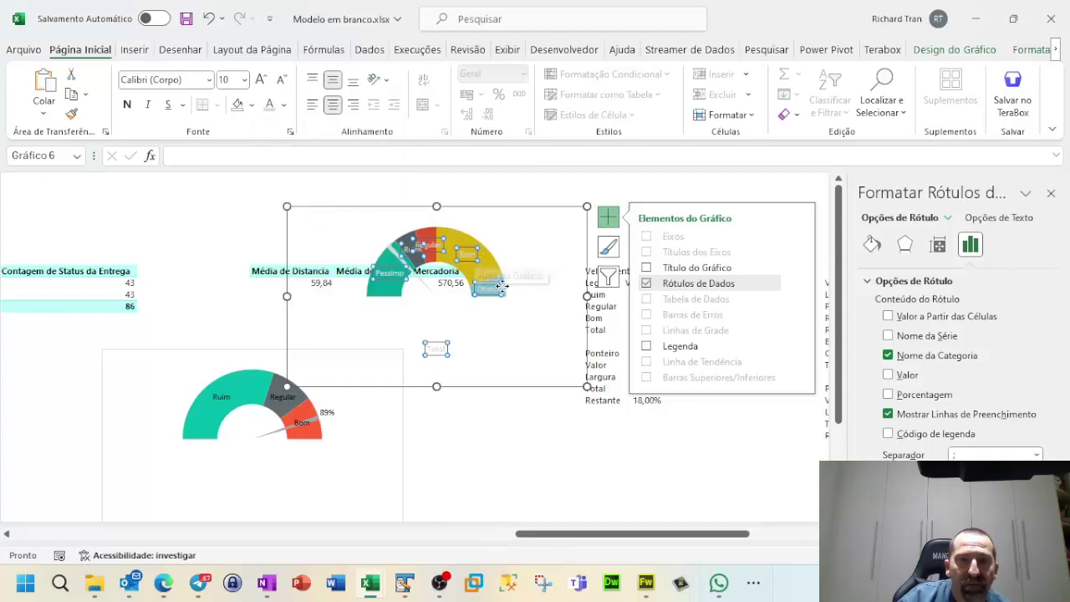
click(284, 106)
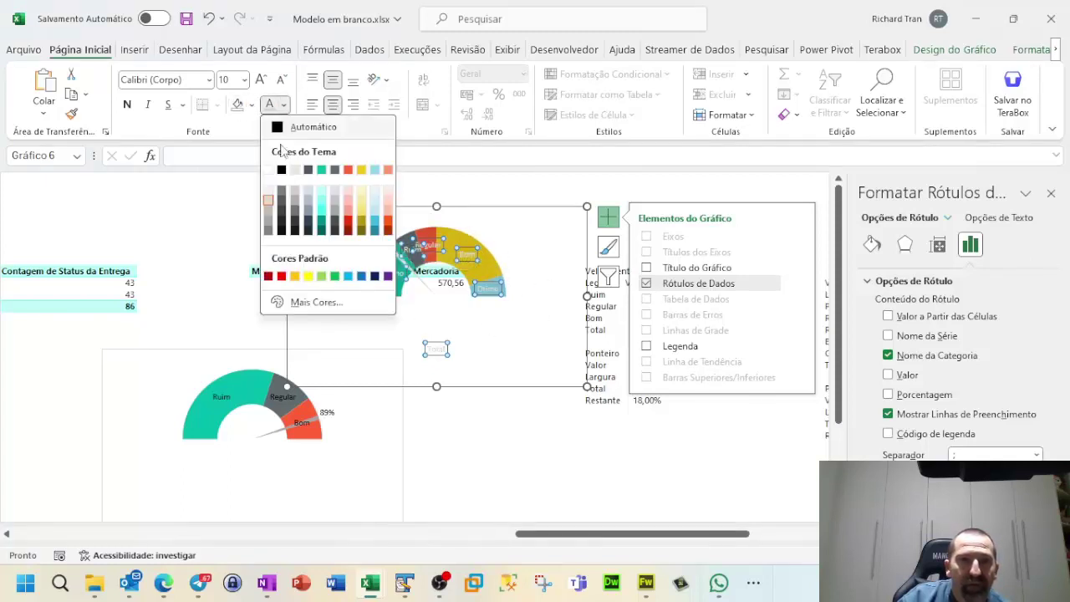
click(270, 197)
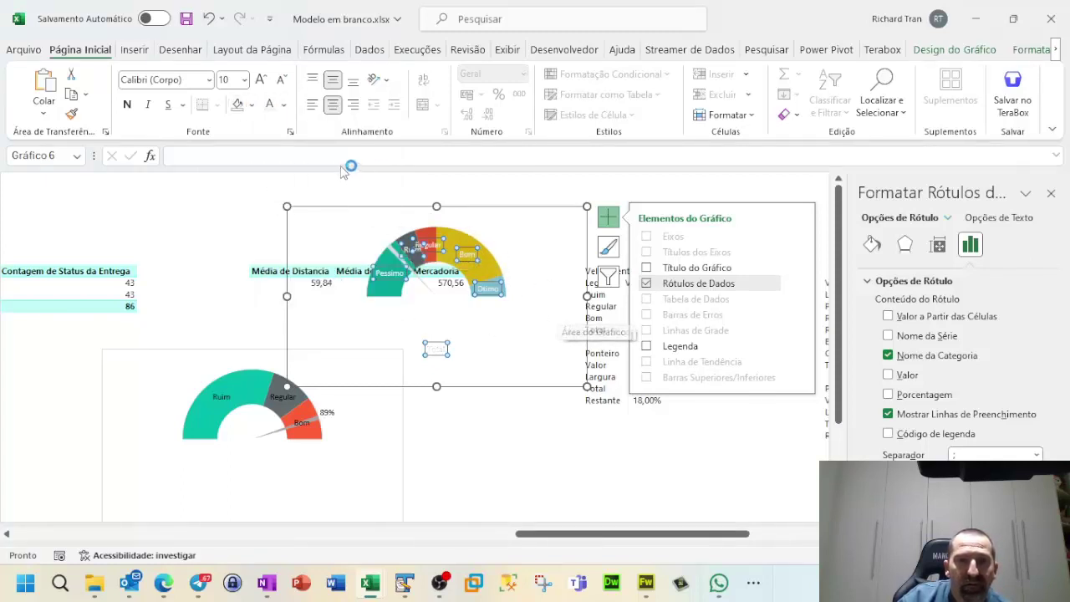
click(284, 105)
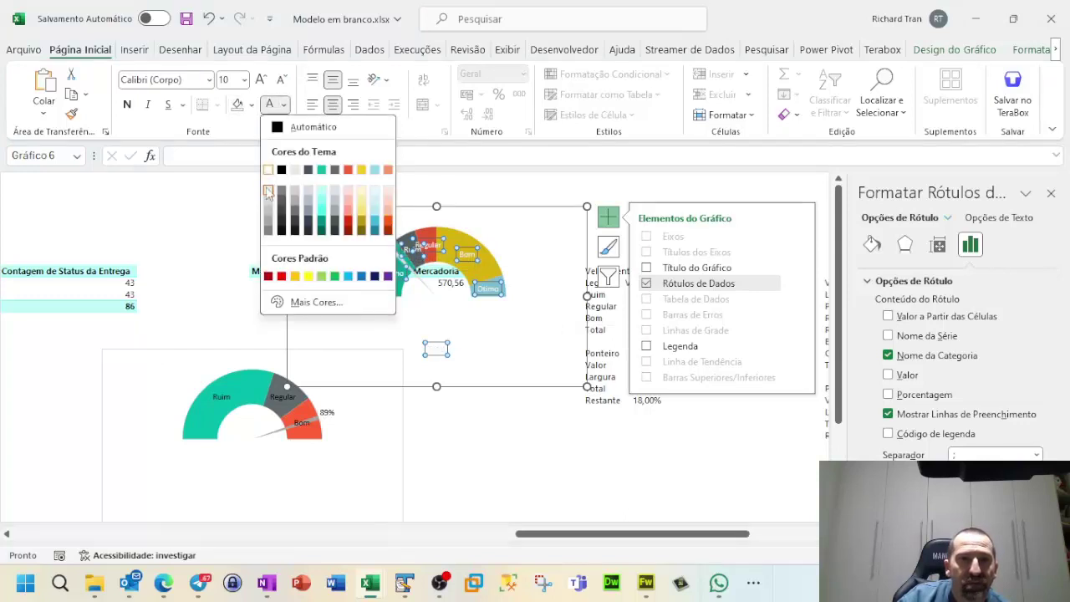
click(270, 174)
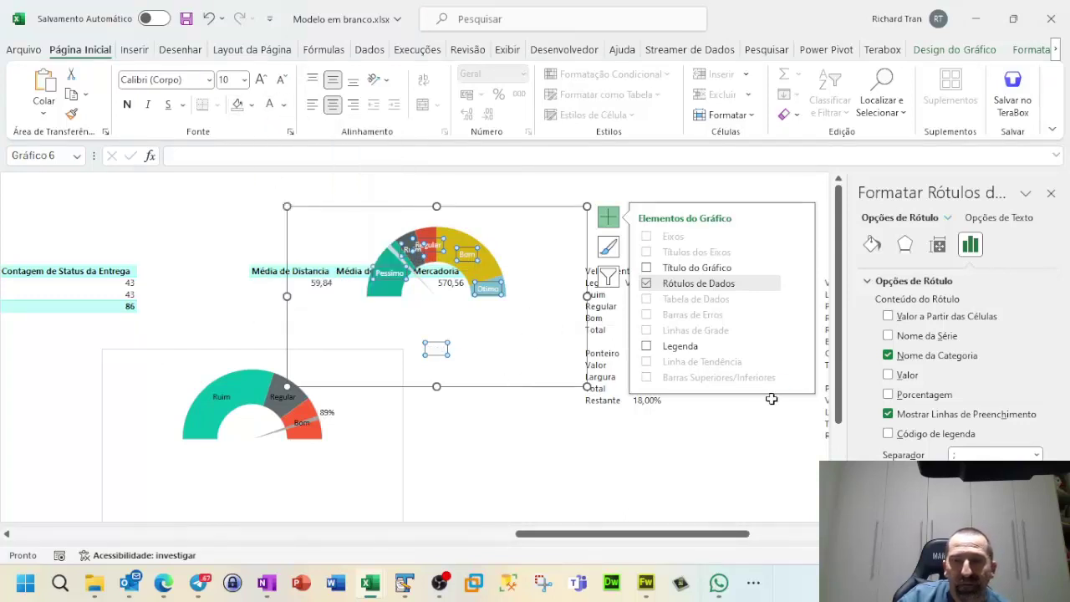
click(718, 468)
click(711, 468)
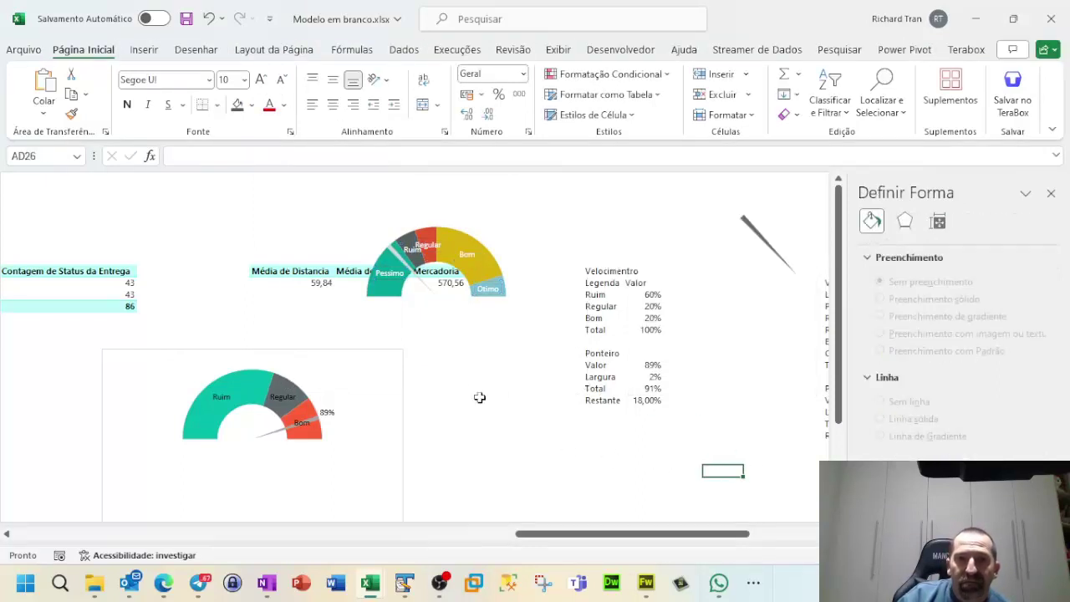
Step: Delete the stray Total category label from the hidden lower half of the five-category gauge
click(487, 293)
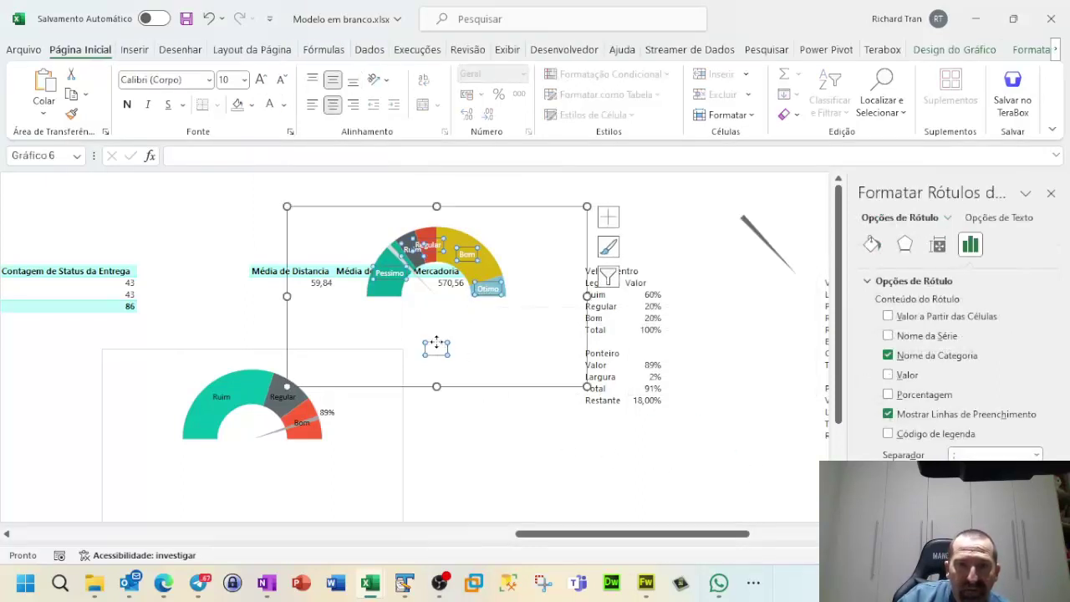
click(436, 343)
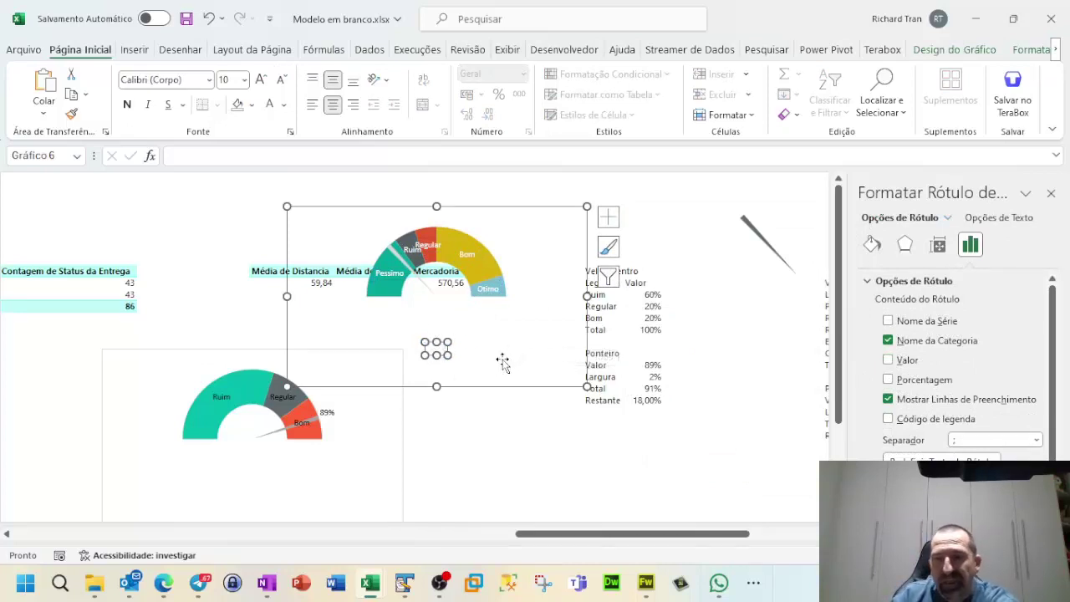
key(Delete)
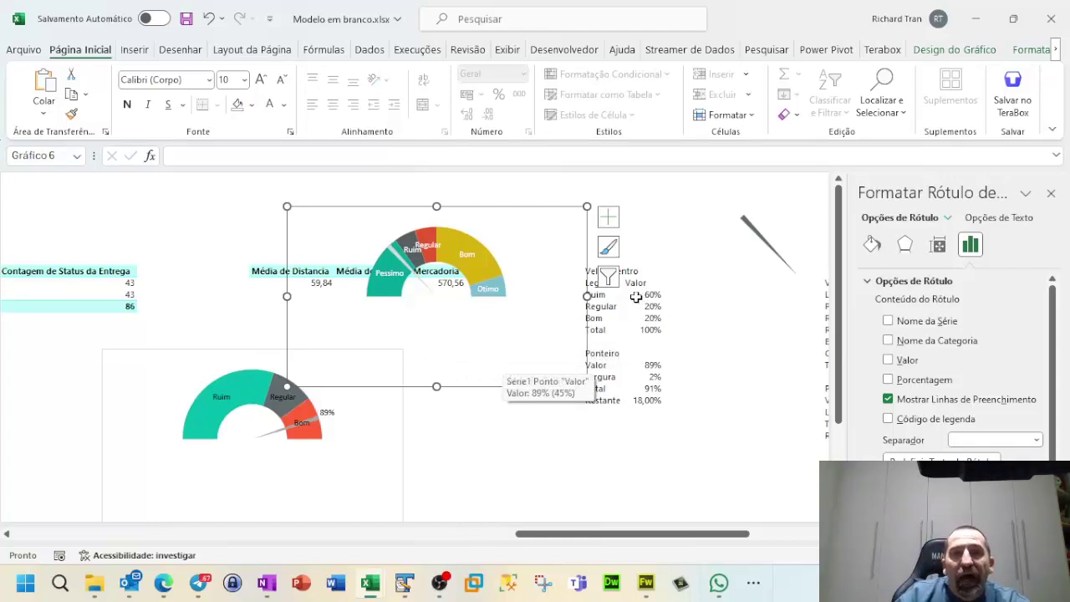
Step: Add a data label (Rótulos de Dados) to only the needle slice of the combined chart
click(400, 256)
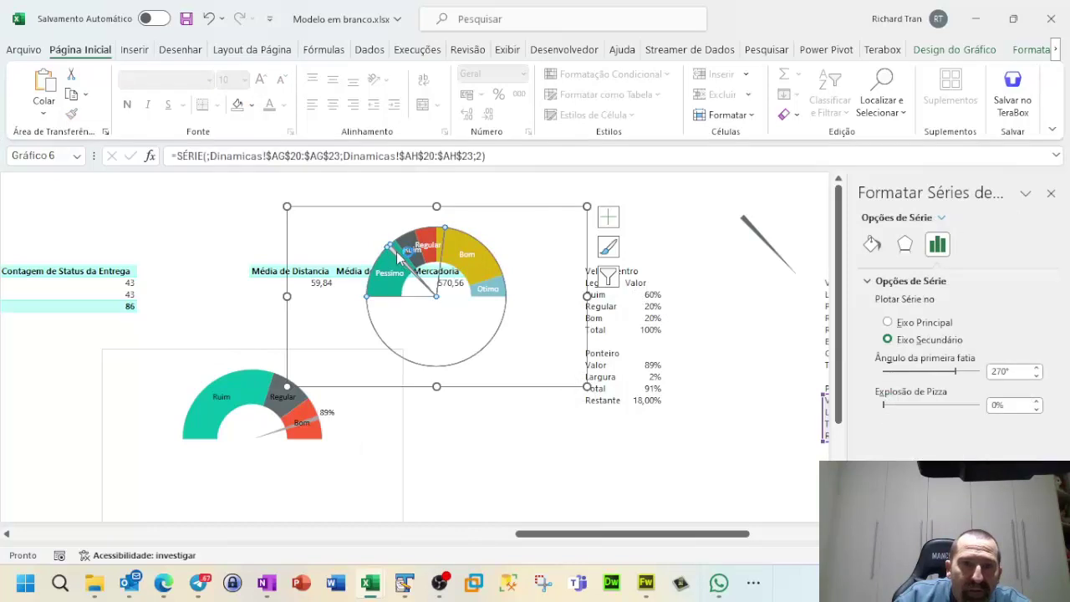
click(396, 253)
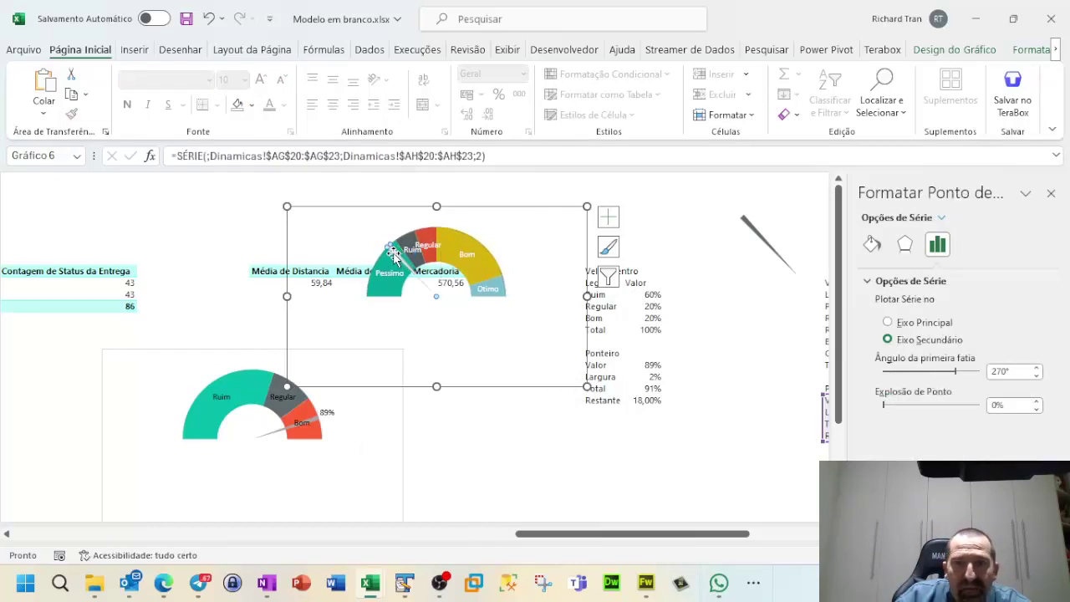
click(608, 221)
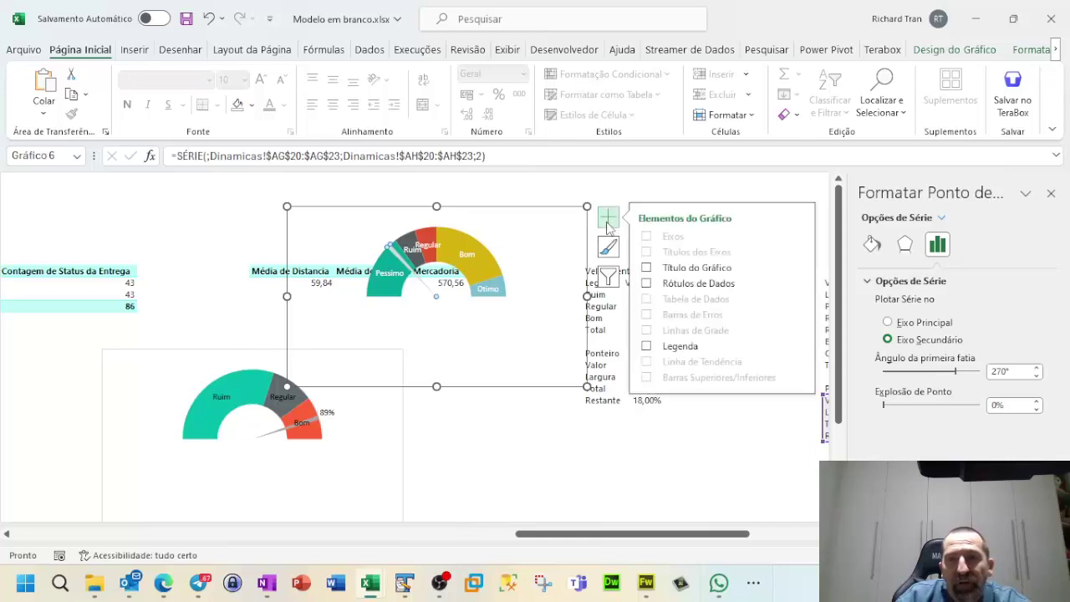
click(704, 289)
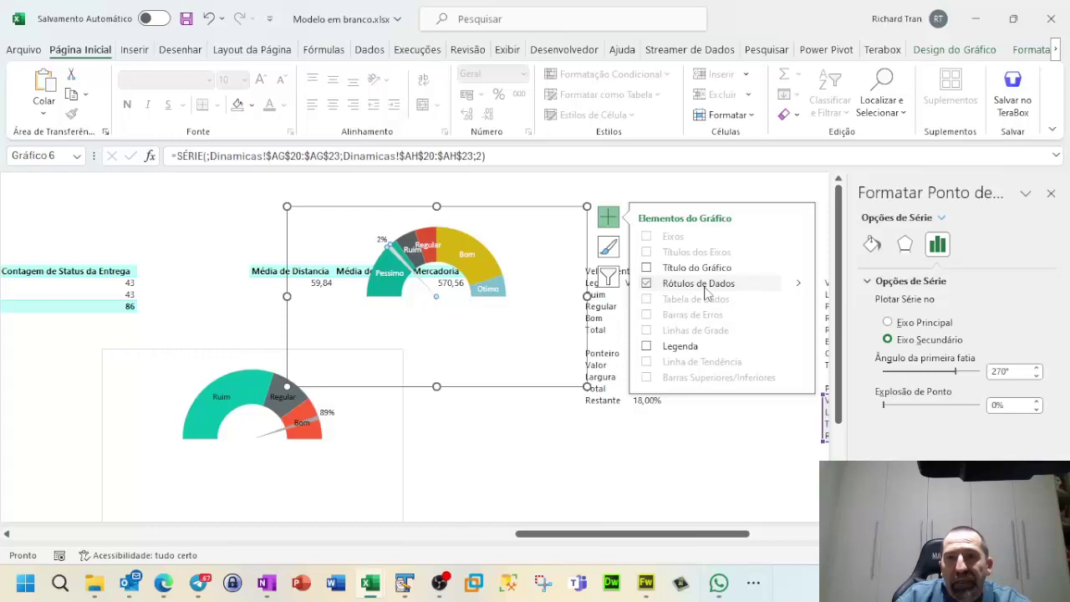
click(717, 181)
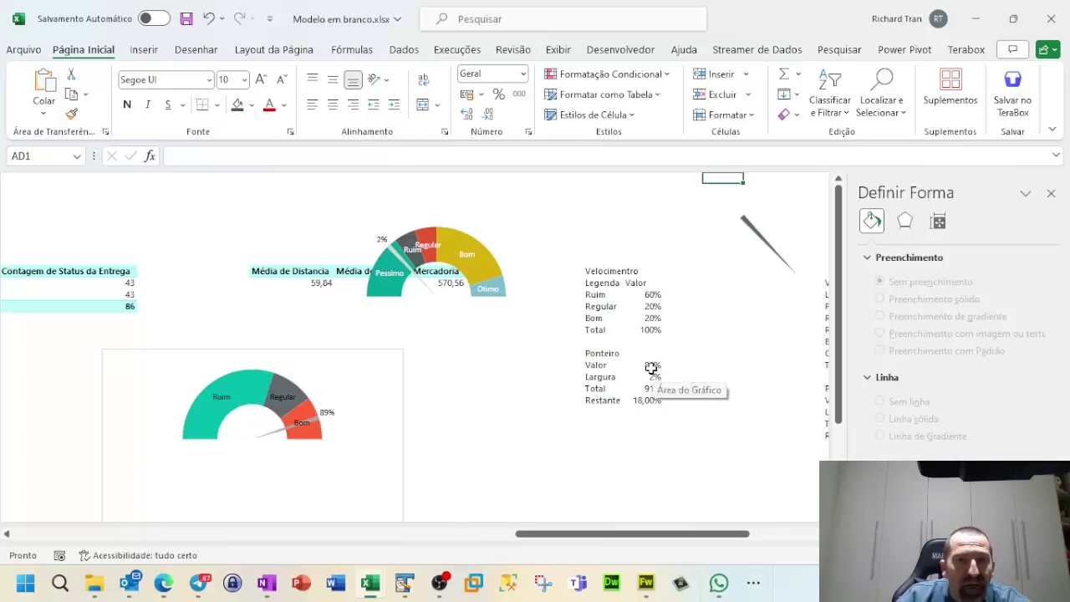
Step: Link the needle's data label to the Ponteiro Valor cell with the reference =Dinamicas!$AH$20
double_click(380, 240)
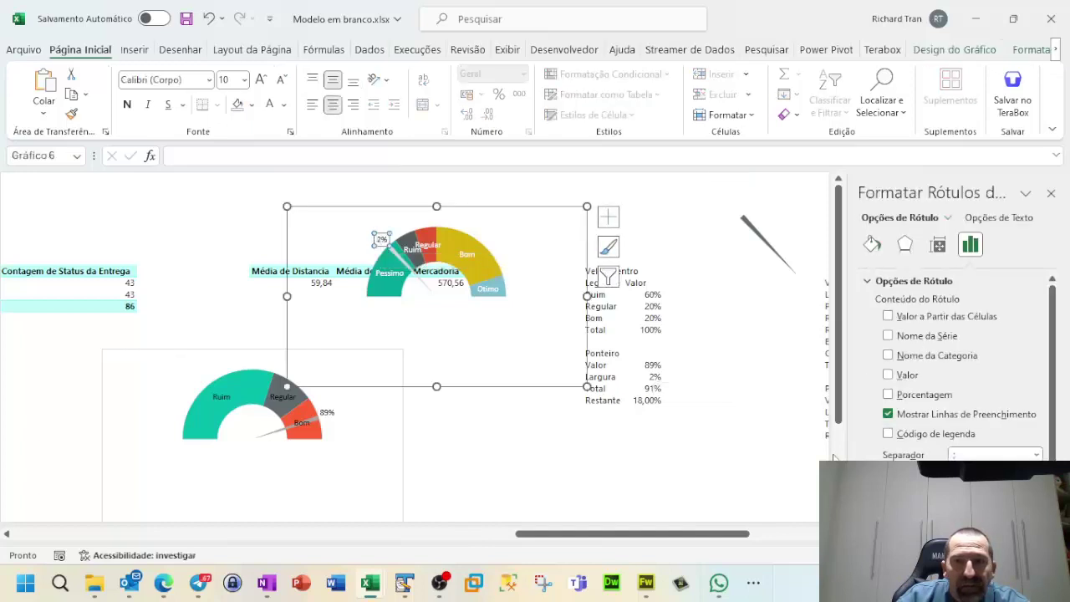
click(1051, 193)
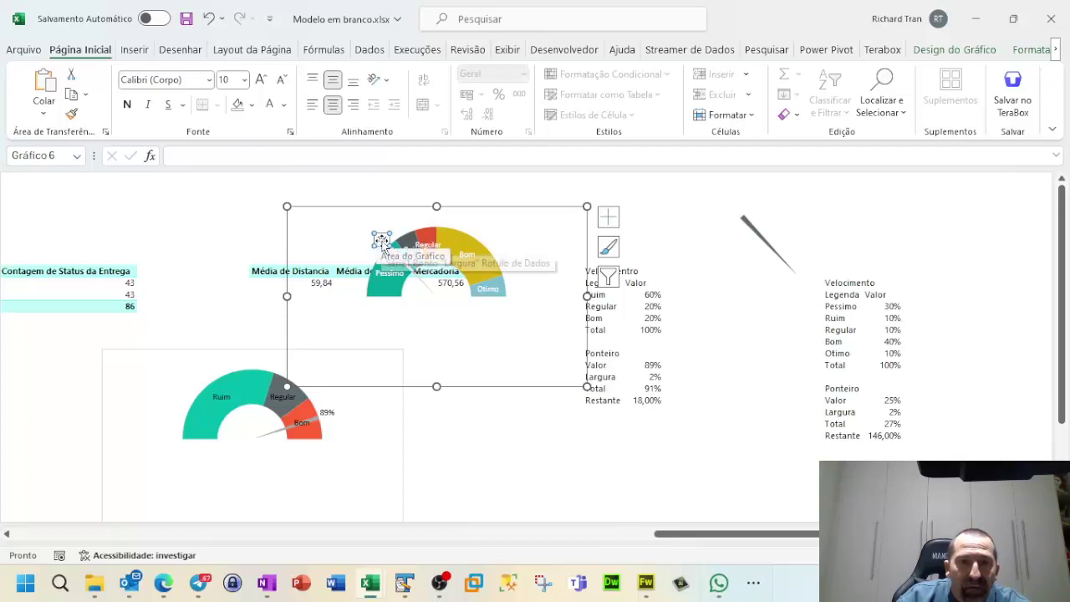
click(209, 155)
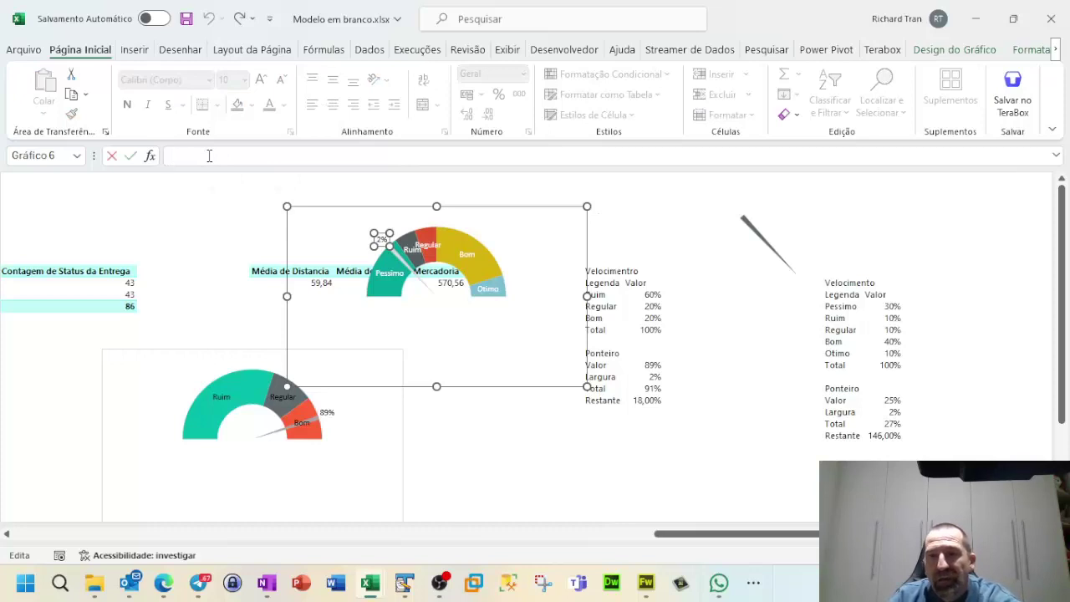
text(=)
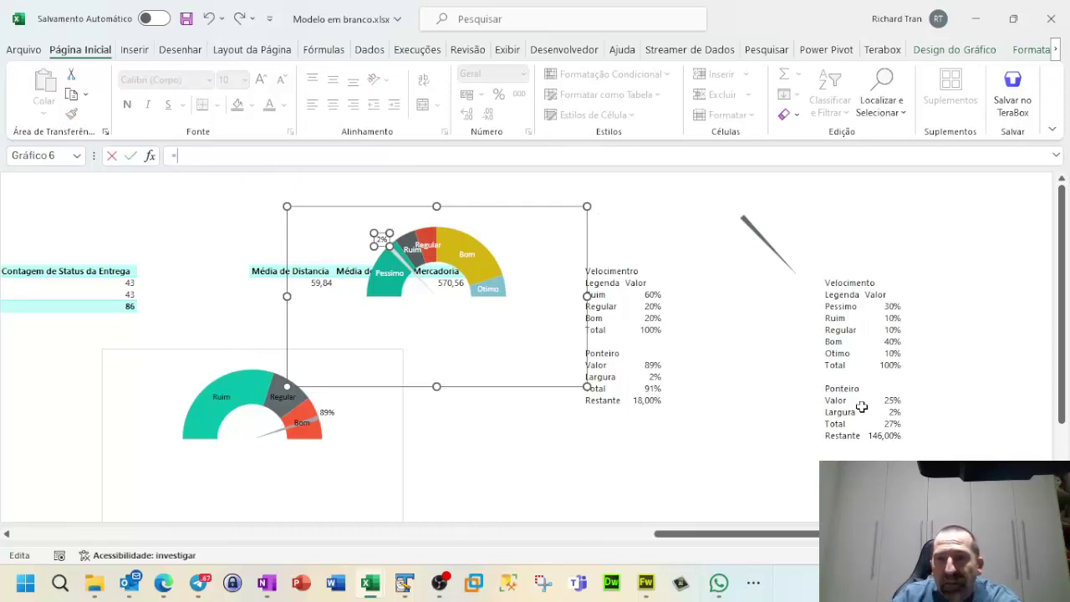
click(890, 399)
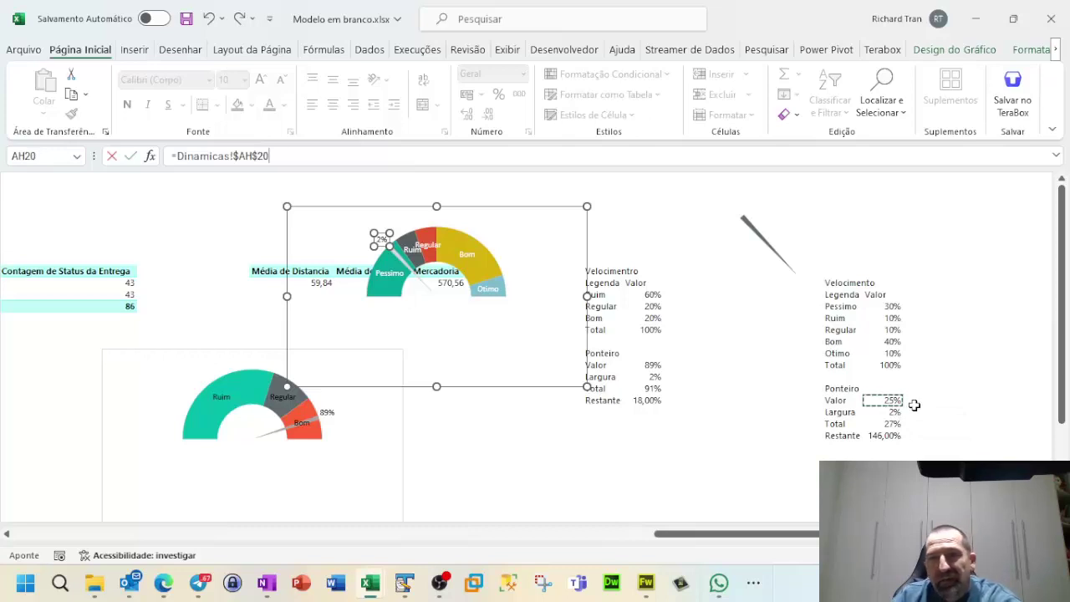
key(Return)
Step: Delete the leftover standalone needle pie chart above the five-category data tables
click(732, 299)
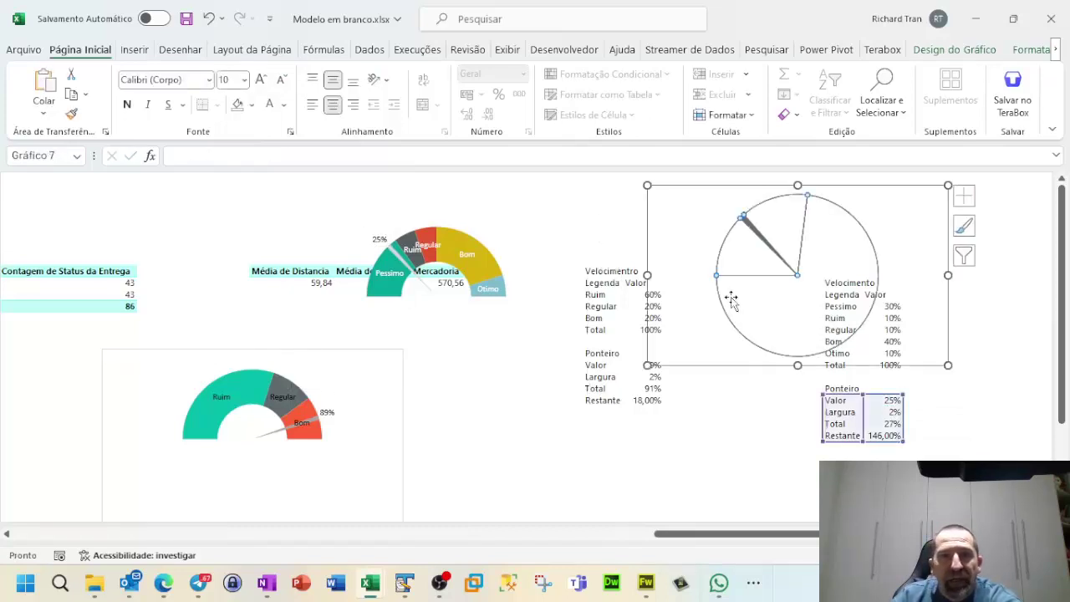
click(892, 191)
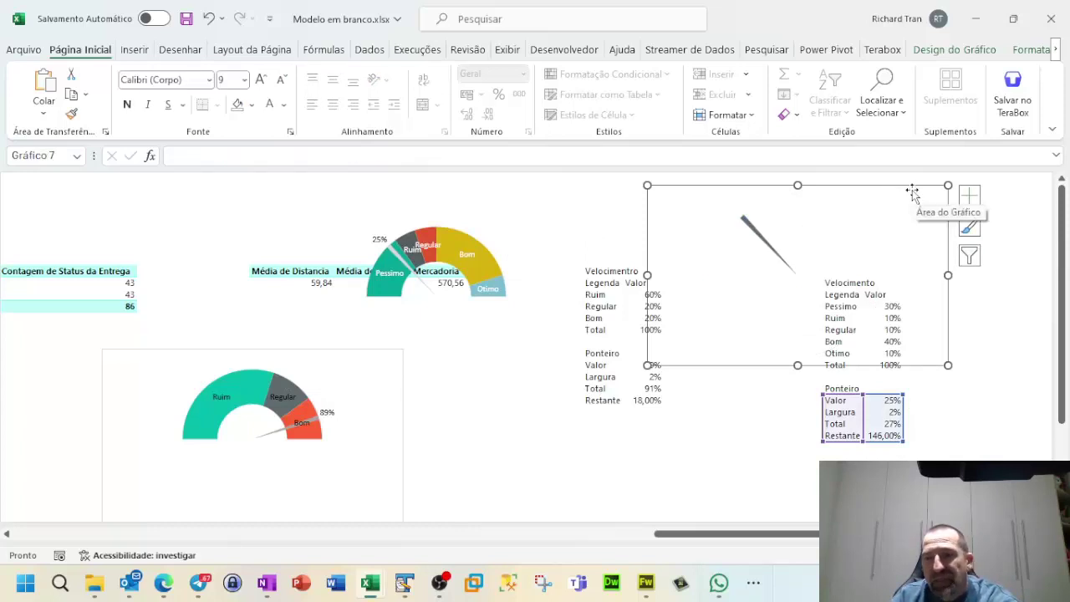
key(Delete)
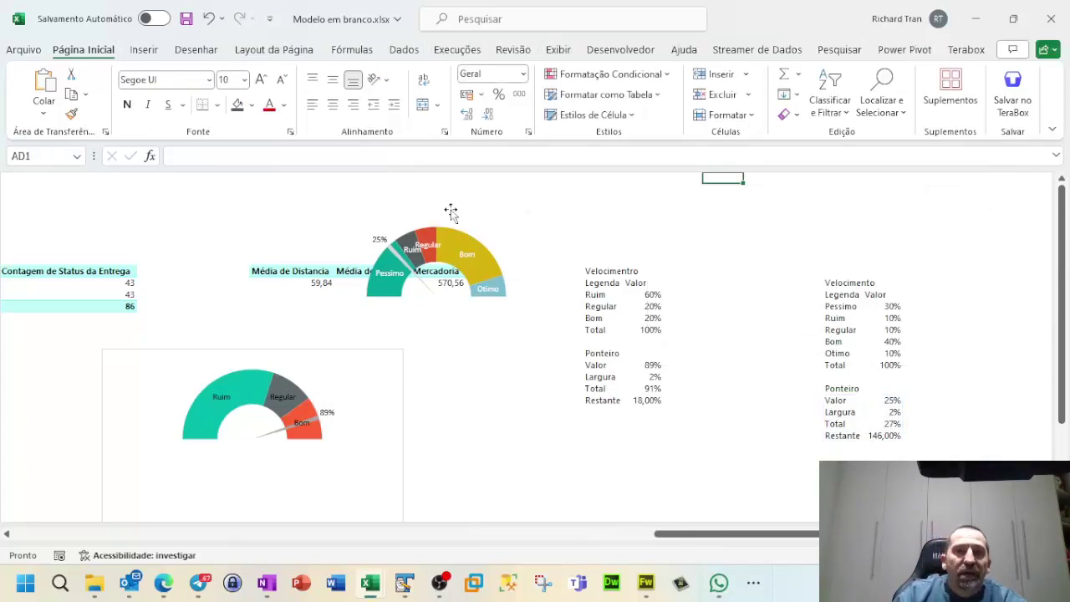
Step: Move the five-category gauge down beside the three-category gauge on the modelling sheet
click(451, 212)
drag(468, 209, 777, 169)
drag(554, 209, 684, 354)
Step: Set the Ponteiro Valor of the five-category gauge (cell AH20) to 75%
click(893, 400)
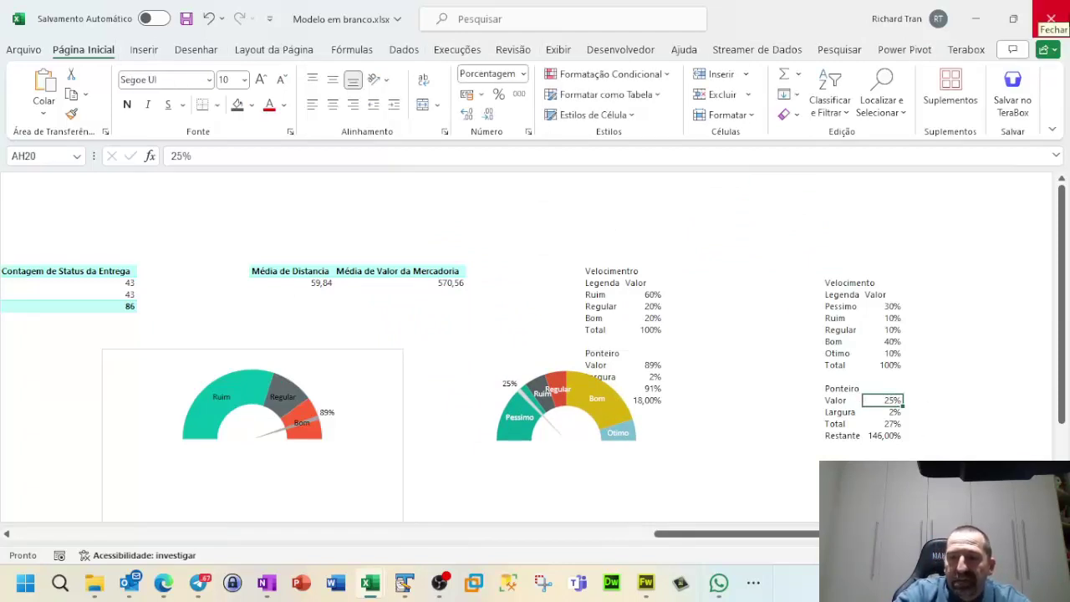
text(75)
key(Return)
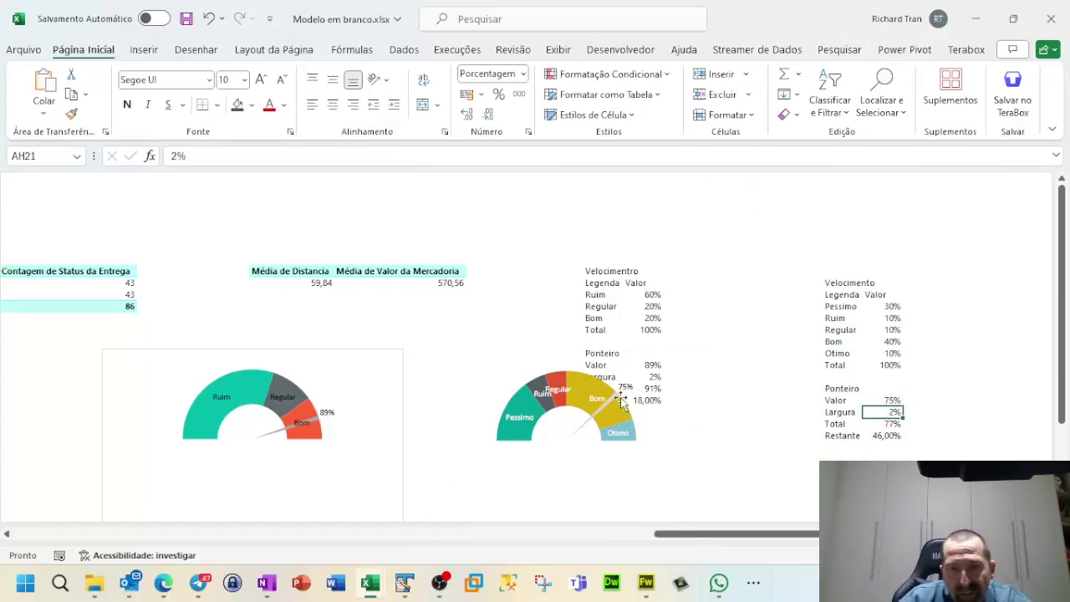
Step: Cut the five-category gauge from the modelling sheet and paste it onto the Dashboard sheet
click(517, 384)
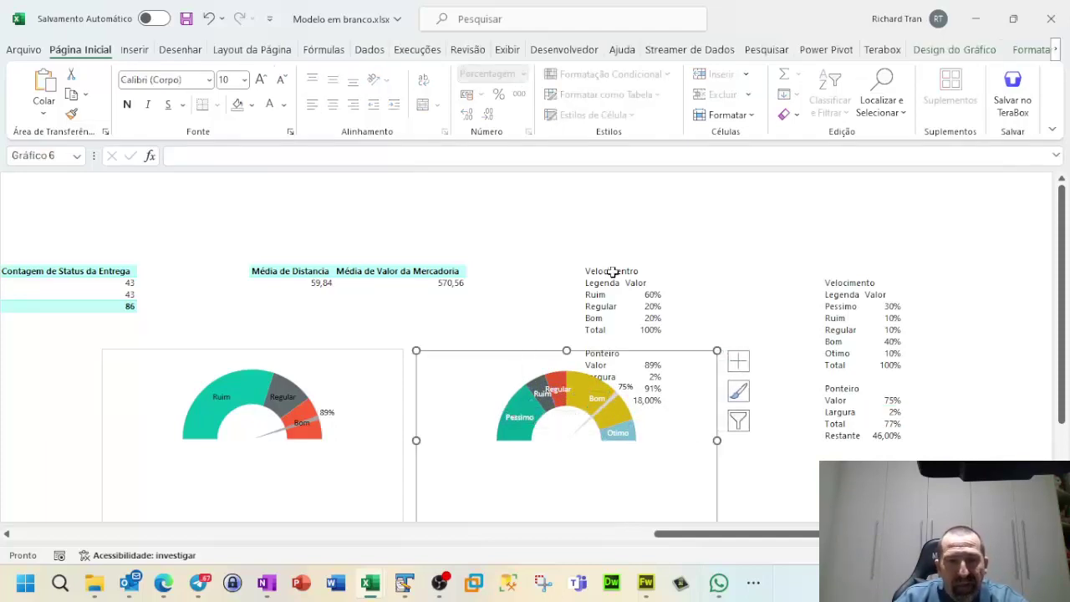
key(Delete)
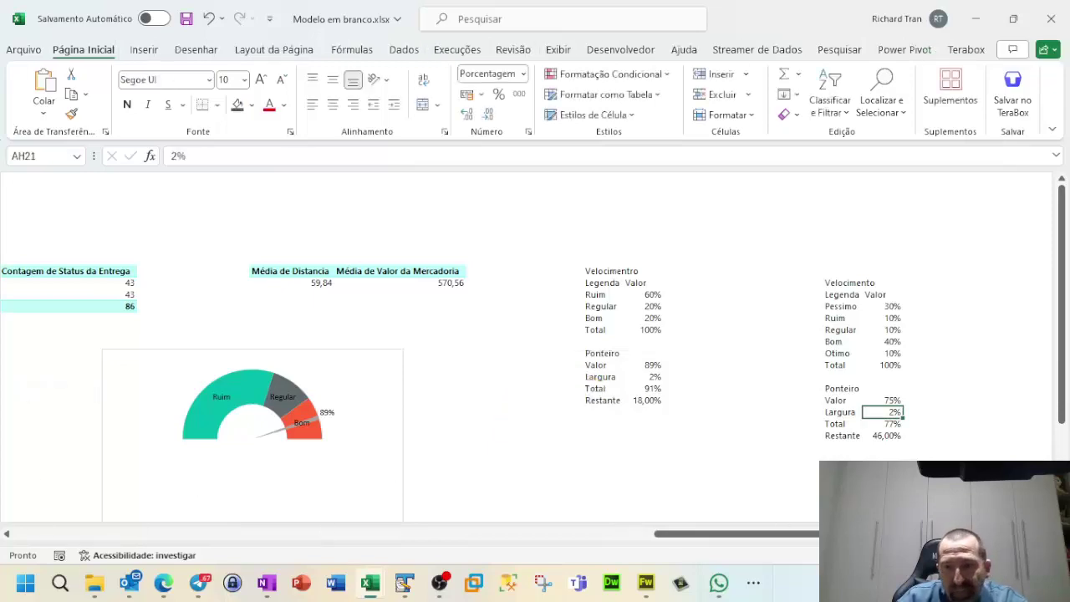
drag(740, 535, 84, 540)
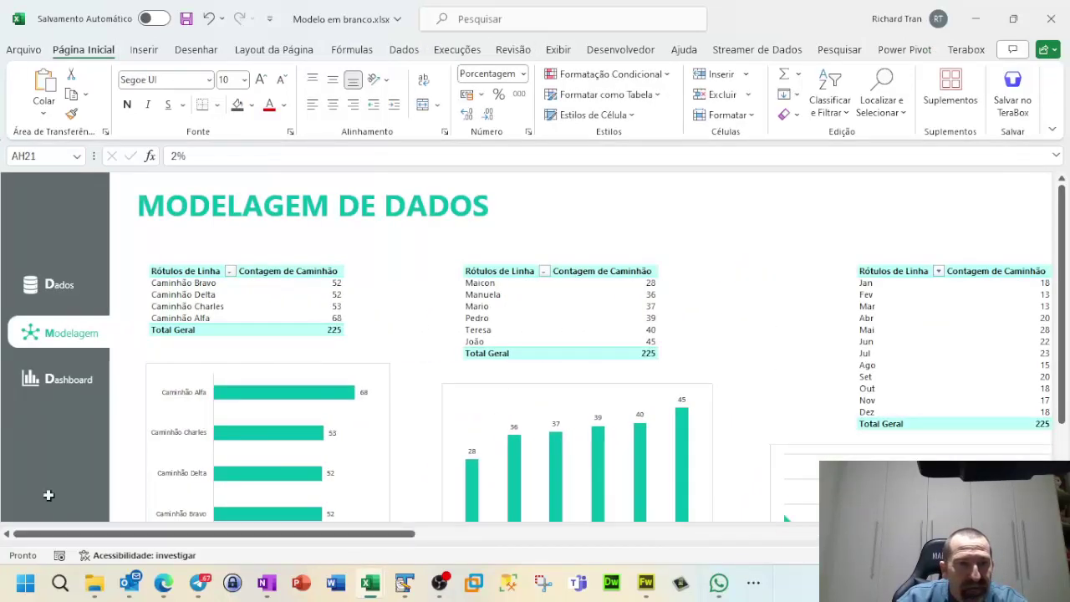
click(69, 382)
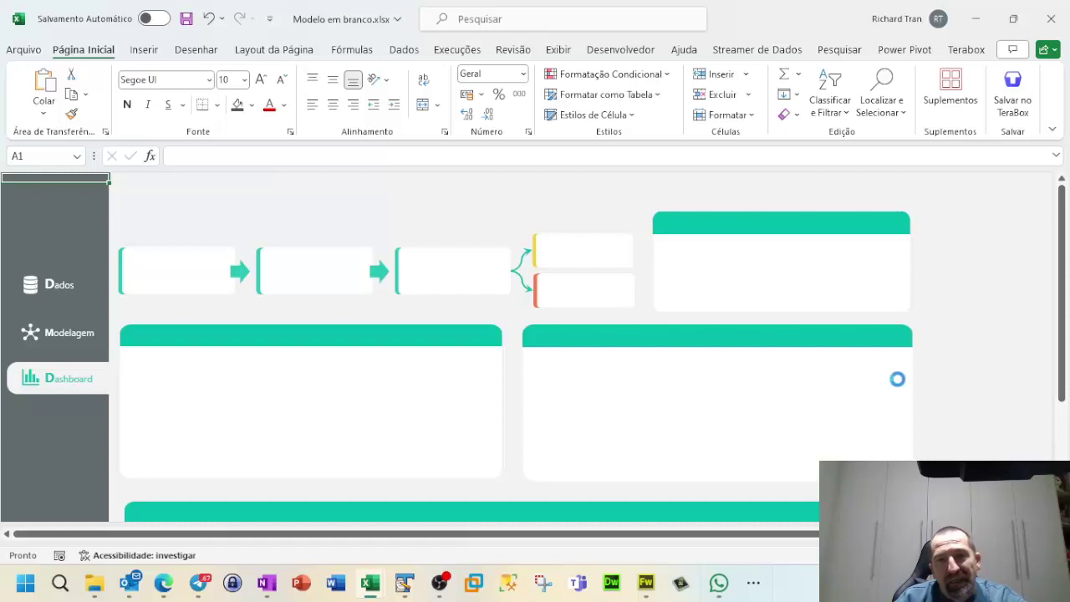
key(ctrl+v)
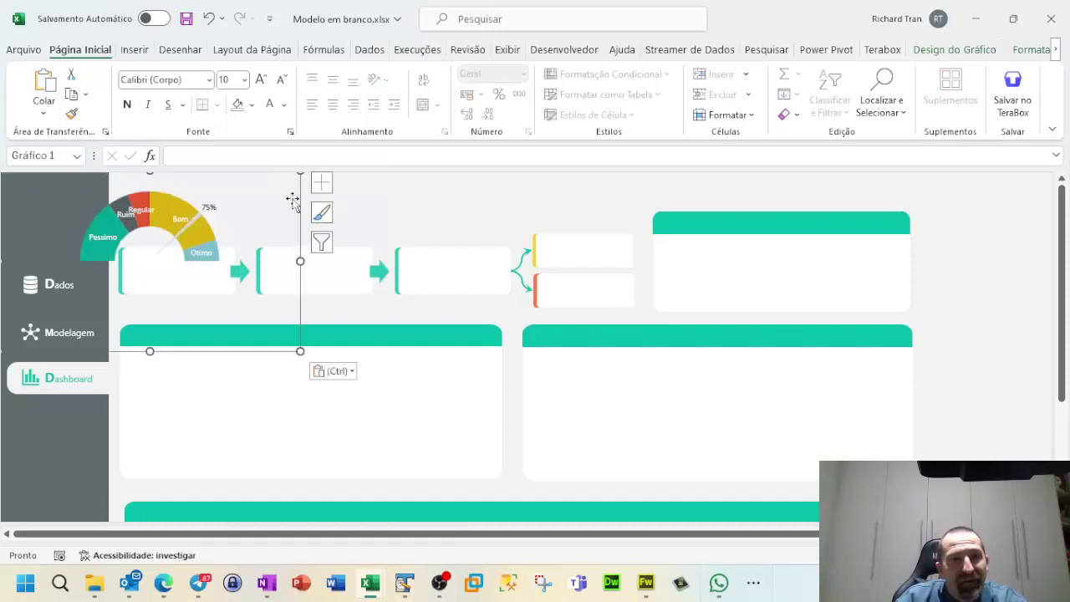
Step: Place the pasted gauge over the upper-right dashboard card and shrink its chart frame to suit the card
mouse_move(310, 210)
mouse_down()
mouse_move(342, 233)
mouse_move(819, 256)
mouse_move(886, 234)
mouse_move(886, 243)
mouse_up()
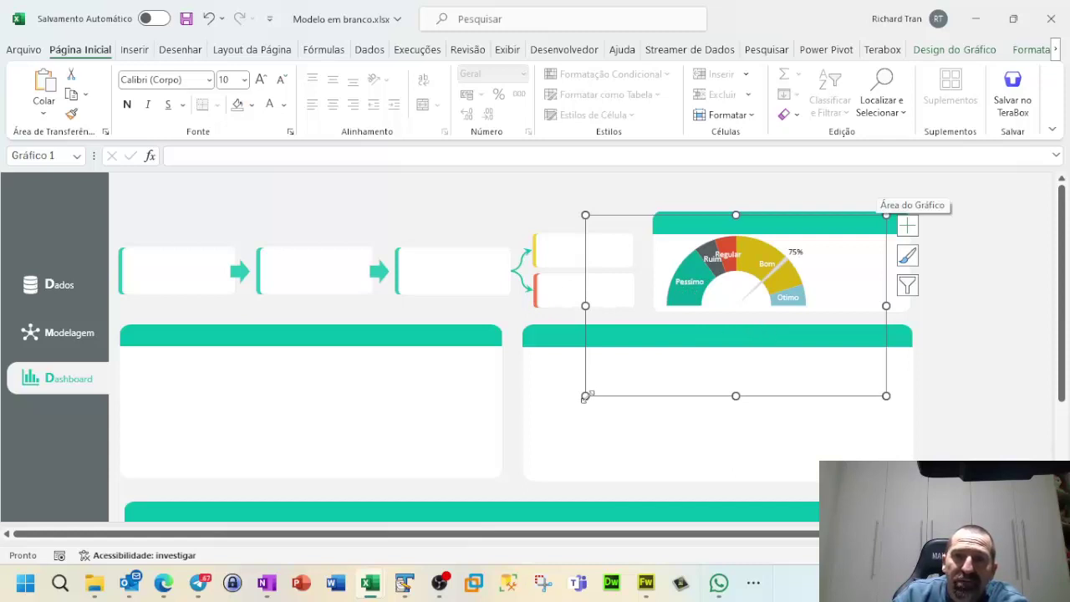
drag(585, 395, 639, 369)
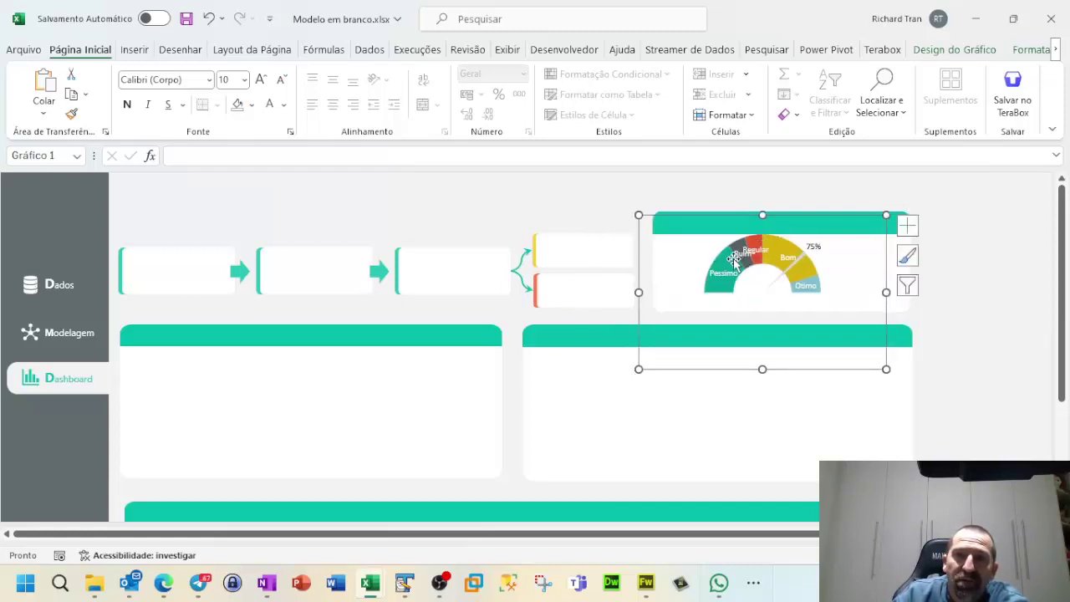
Step: Enlarge the gauge's plot area and shift it toward the left side of its chart frame
click(733, 260)
click(710, 239)
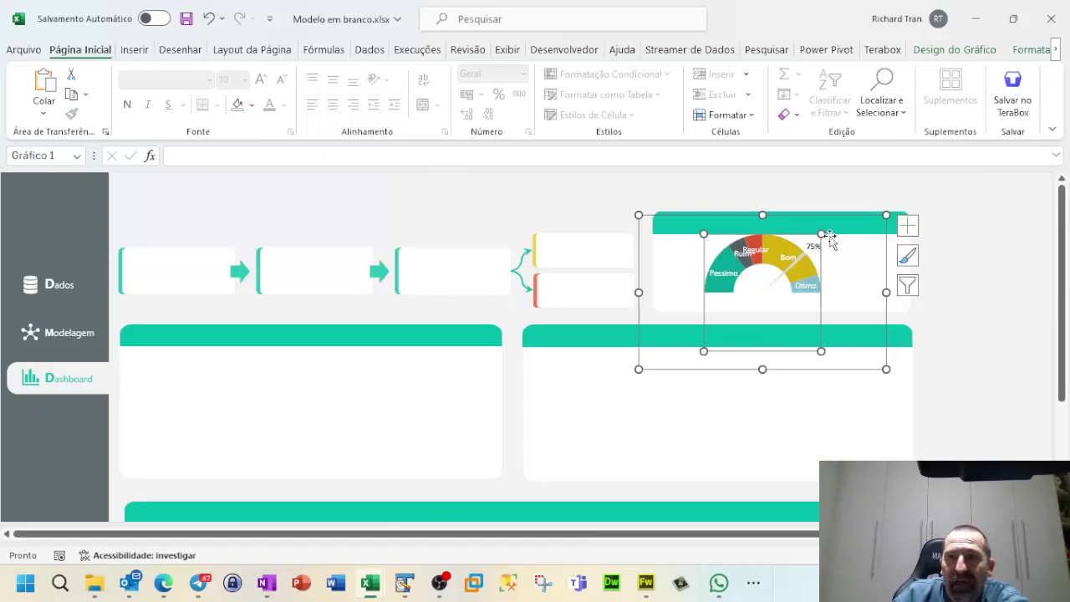
drag(820, 351, 847, 351)
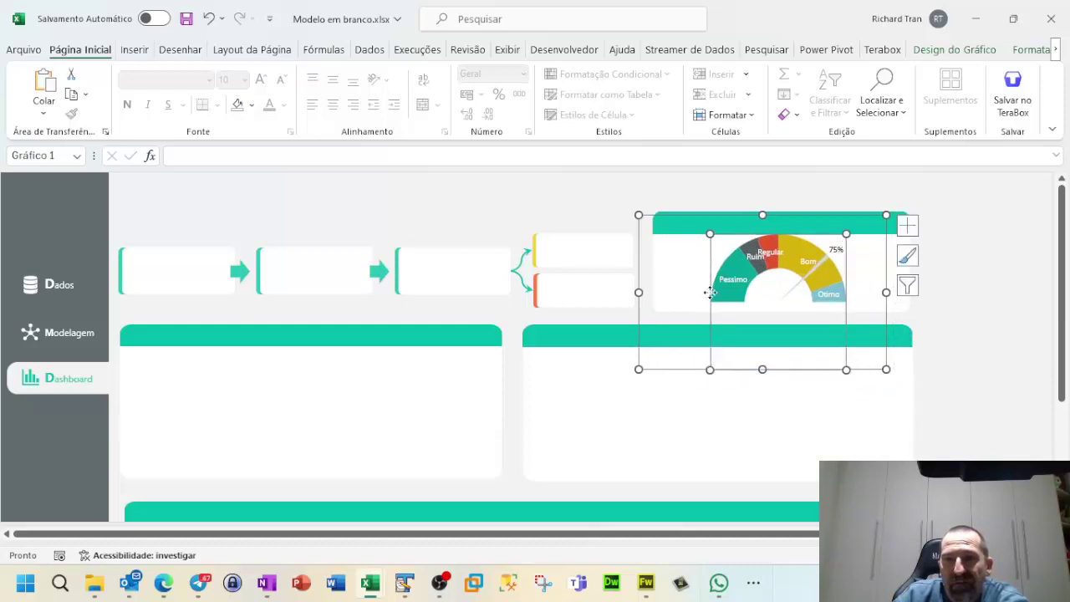
drag(710, 368, 655, 379)
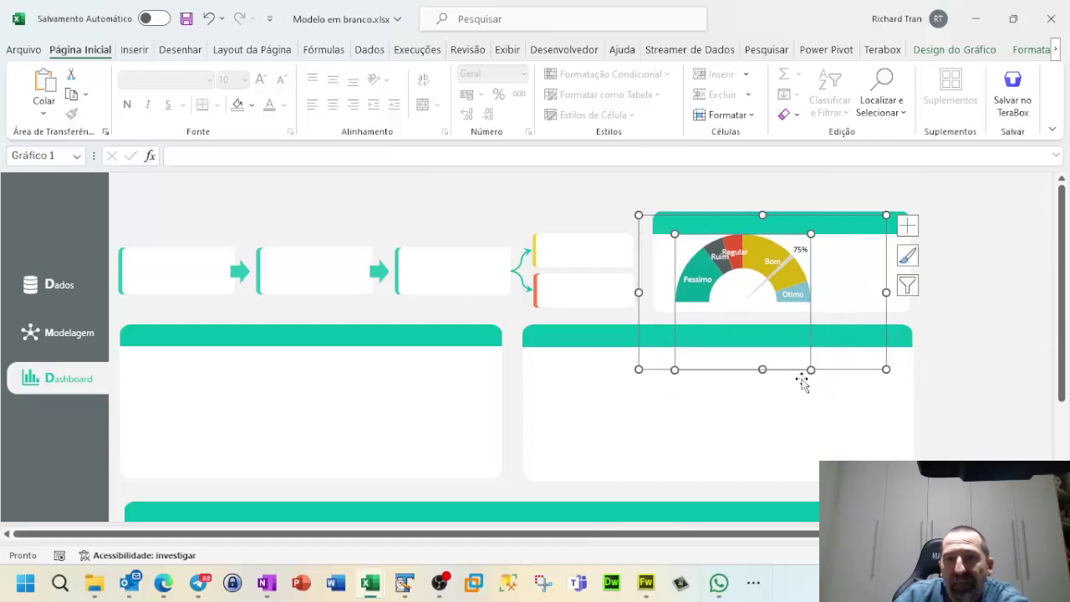
drag(811, 369, 869, 372)
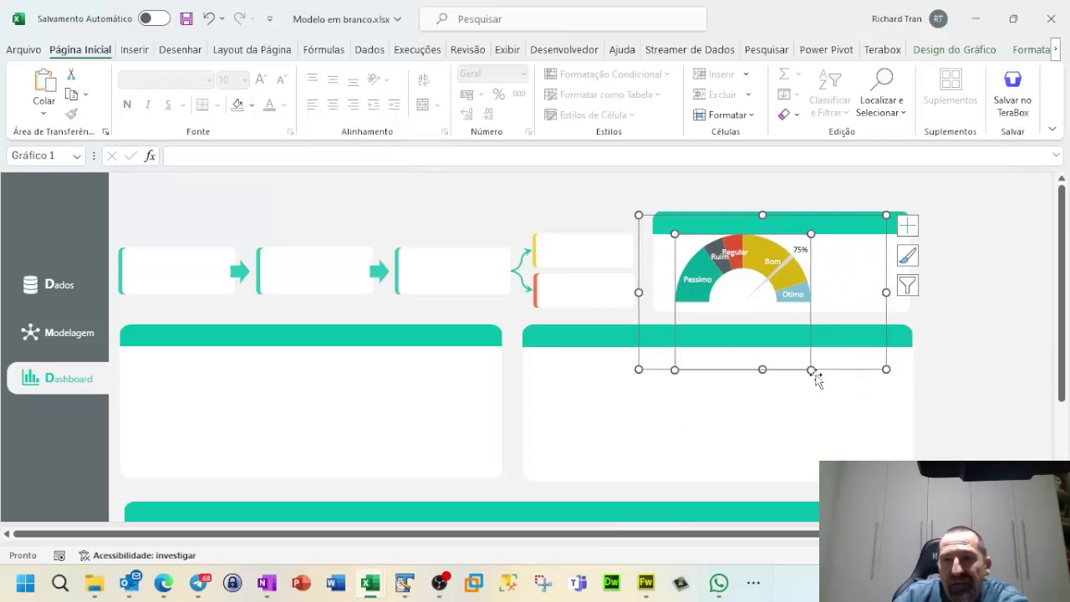
Step: Narrow the gauge's chart frame by pulling in its right side so it covers about half of the card
mouse_move(809, 371)
mouse_down()
mouse_move(833, 386)
mouse_move(872, 363)
mouse_move(817, 374)
mouse_up()
click(886, 370)
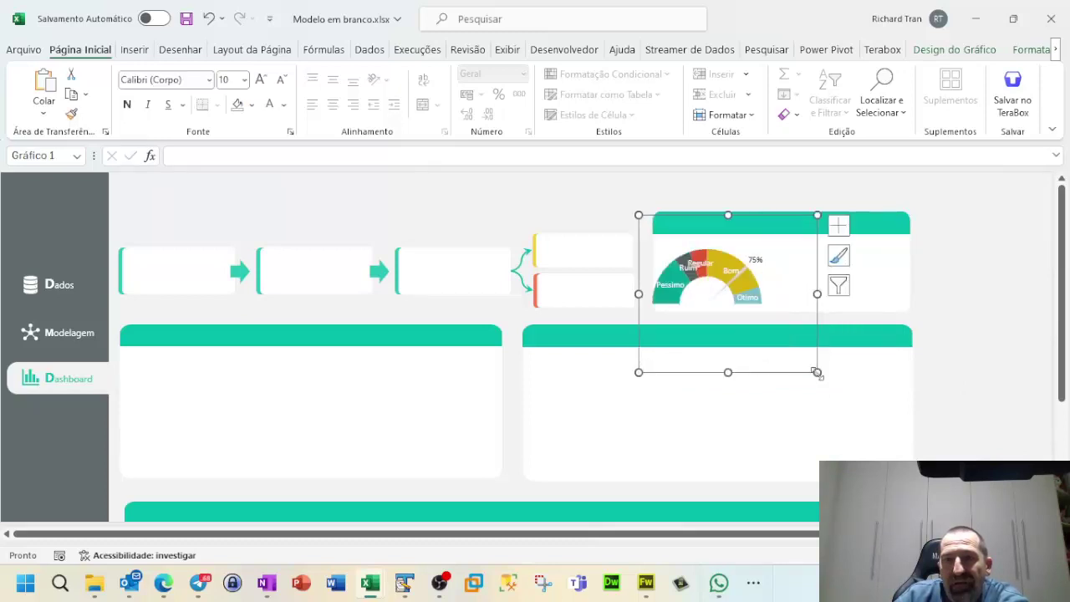
drag(798, 291, 786, 292)
Step: Move the narrowed gauge slightly up and to the right so its arc sits inside the white card area
click(726, 286)
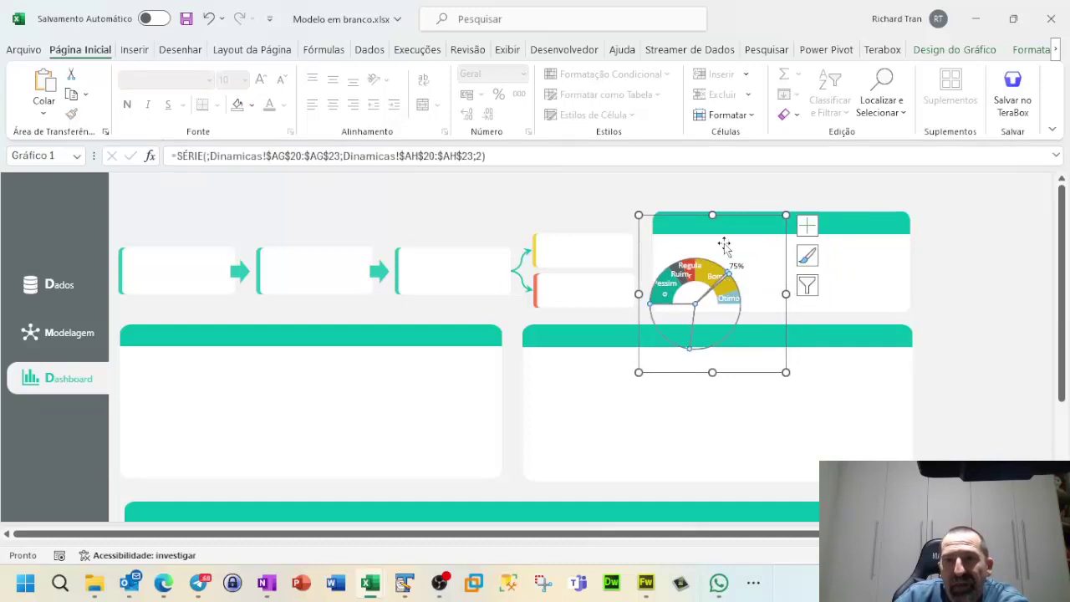
click(739, 254)
click(699, 261)
click(693, 232)
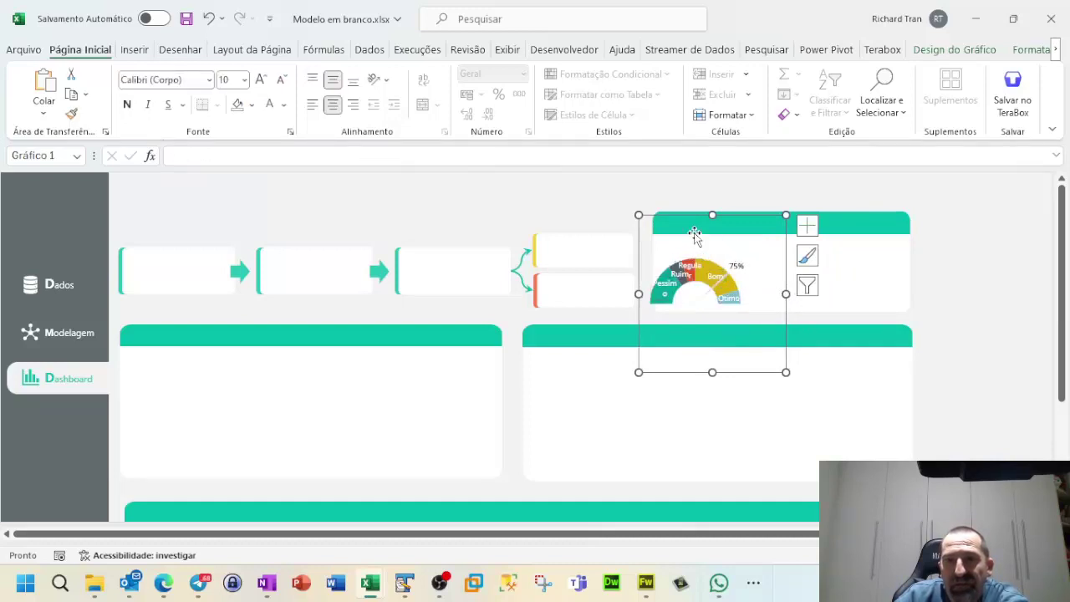
click(702, 339)
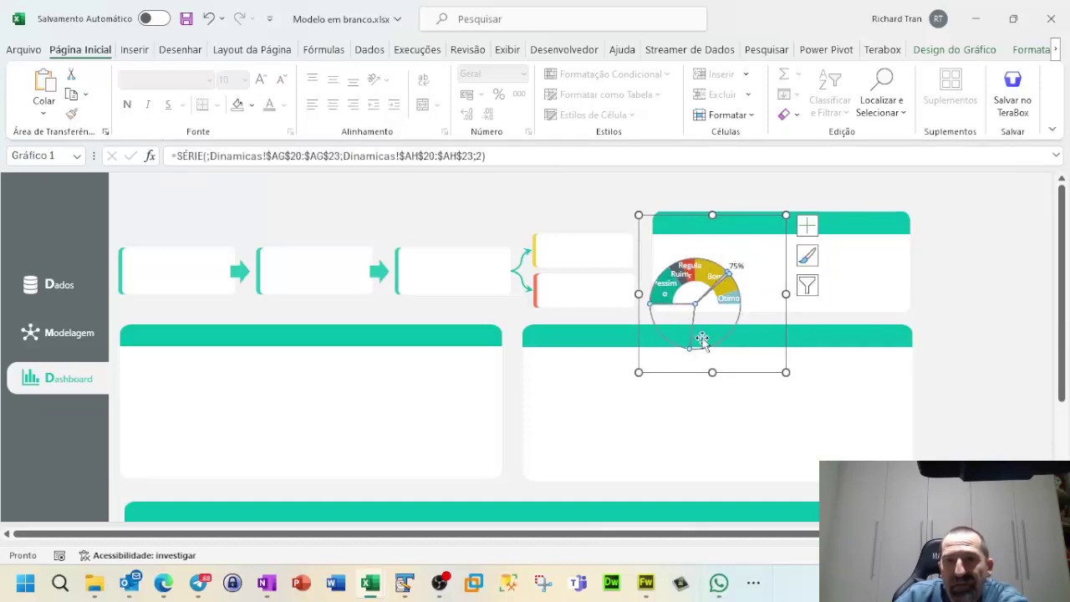
click(721, 236)
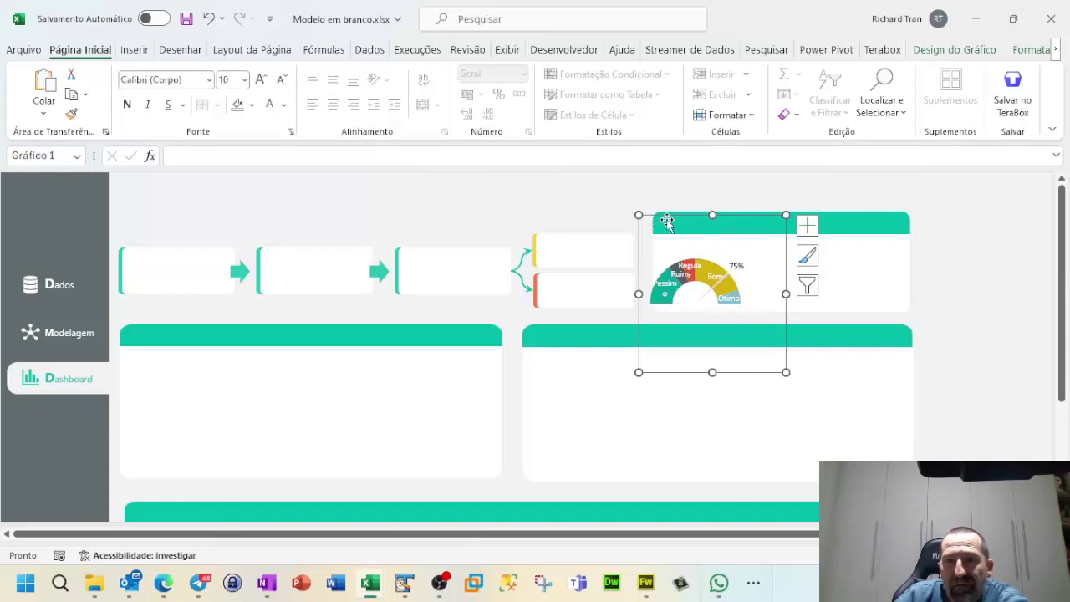
drag(664, 220, 697, 203)
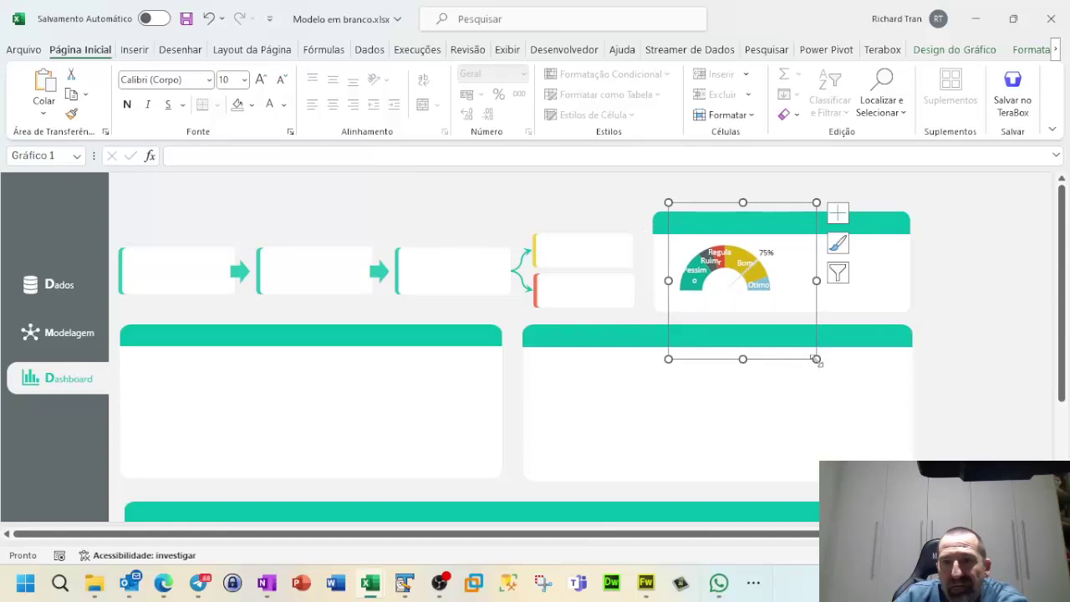
Step: Widen the gauge's chart frame by extending its right side almost to the card's right edge, enlarging the arc
drag(816, 280, 876, 285)
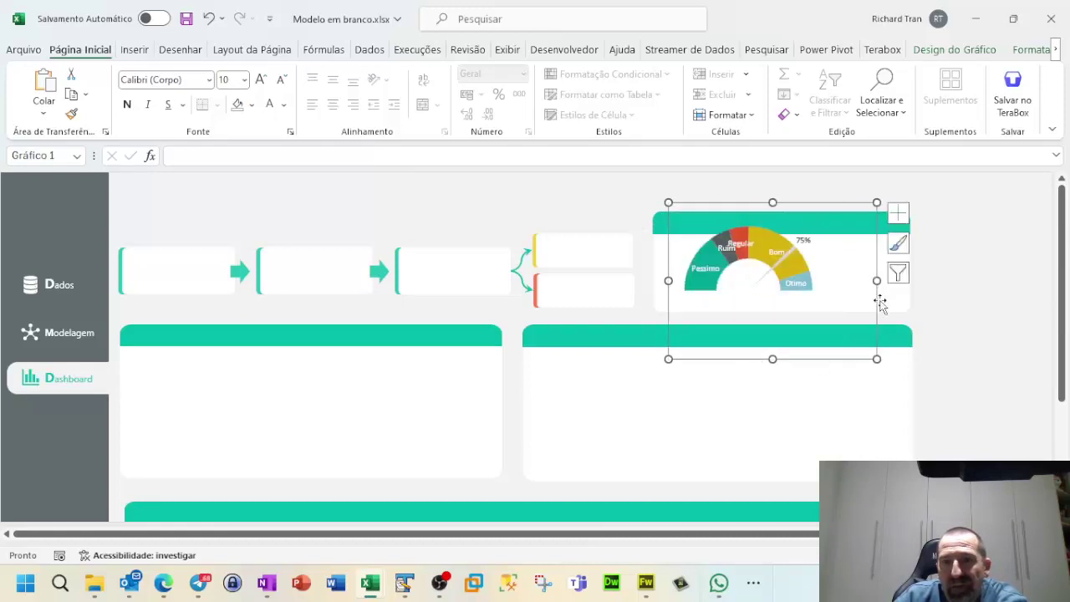
click(781, 318)
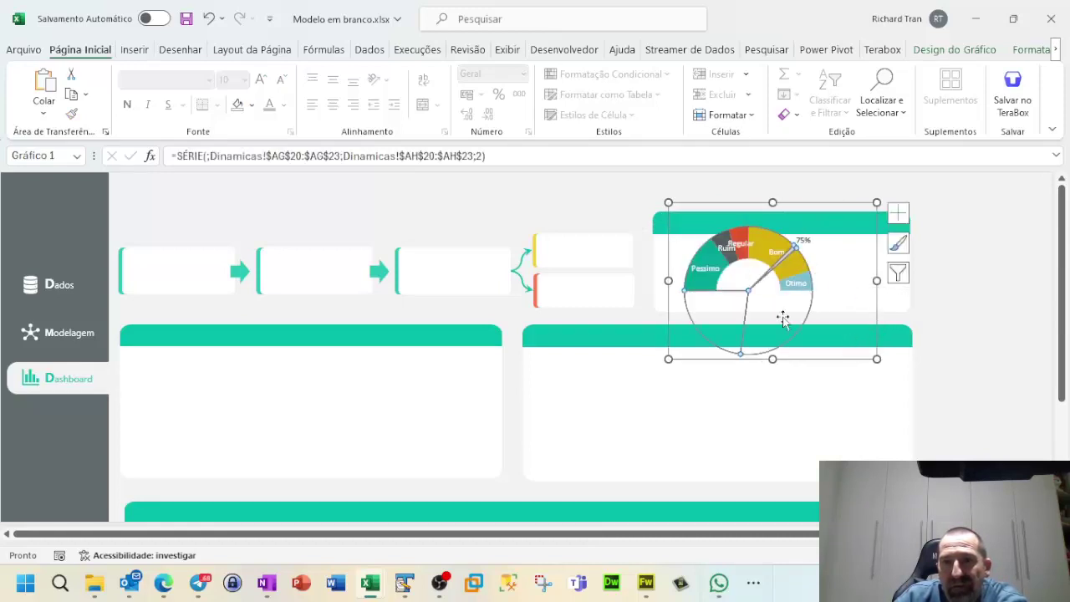
click(838, 335)
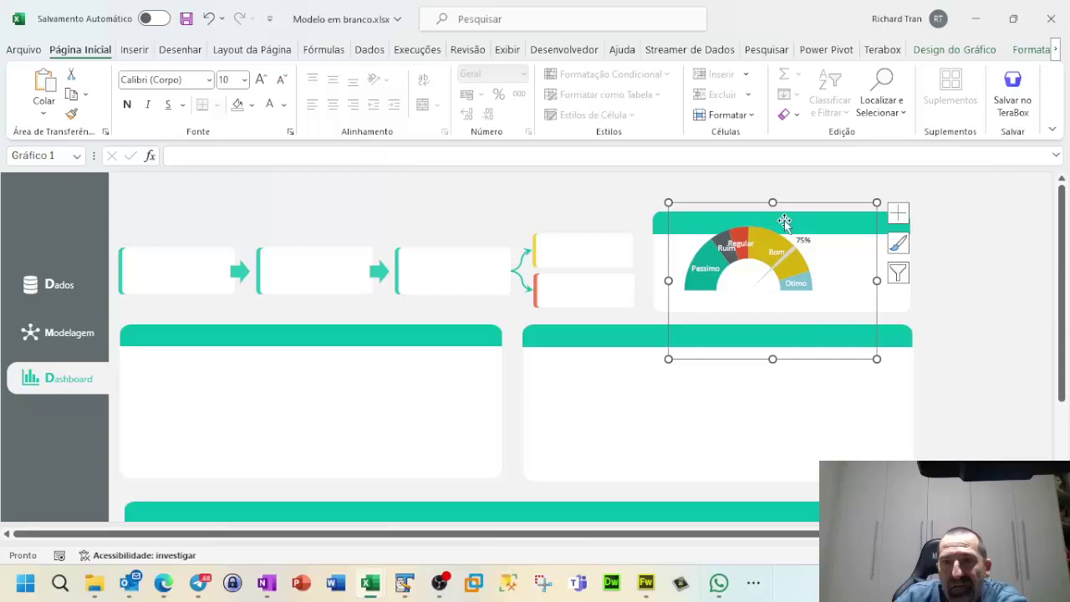
double_click(688, 220)
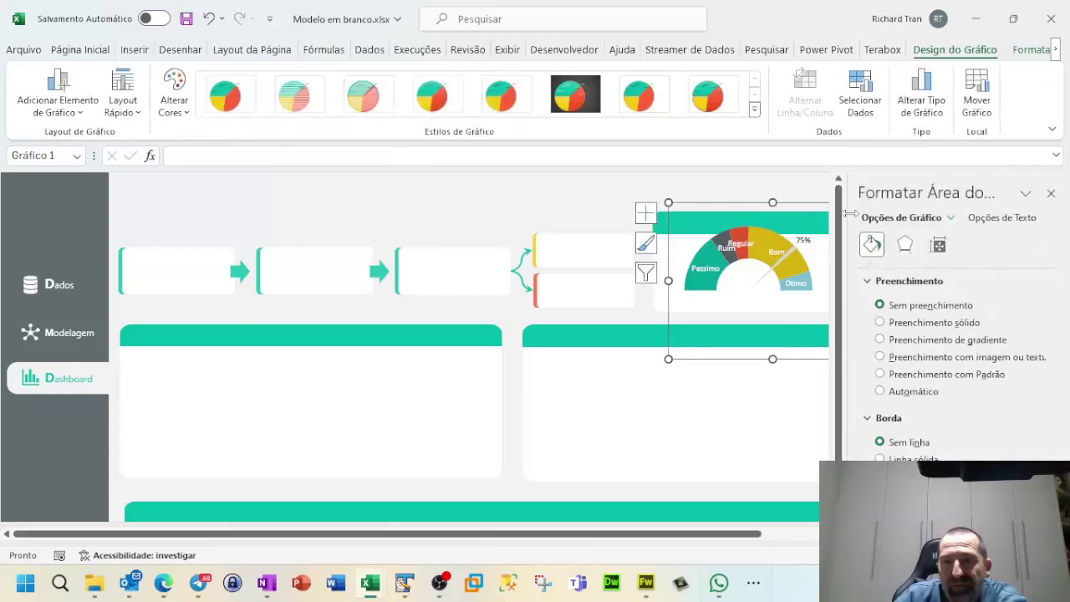
click(1051, 193)
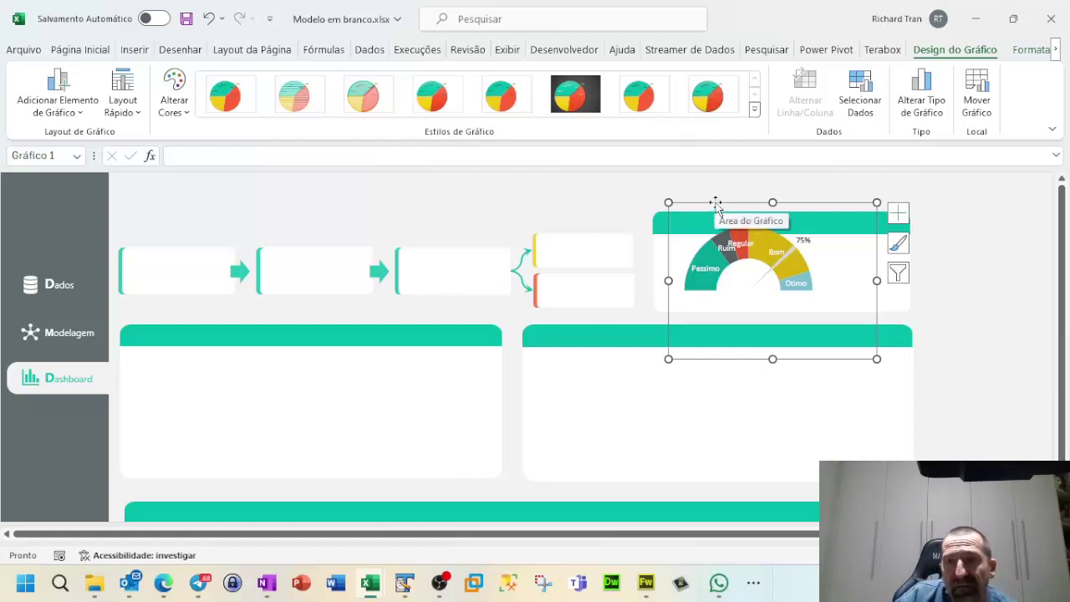
Step: Move the gauge to the card's left edge and shrink its frame slightly, positioning the arc just below the green header
drag(711, 201, 700, 216)
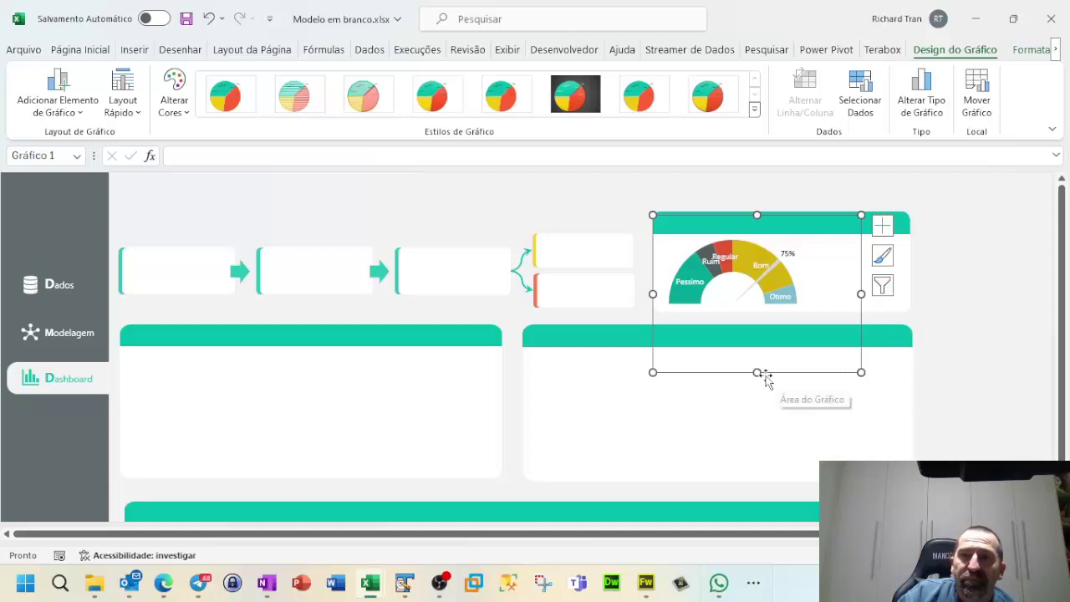
drag(861, 372, 838, 351)
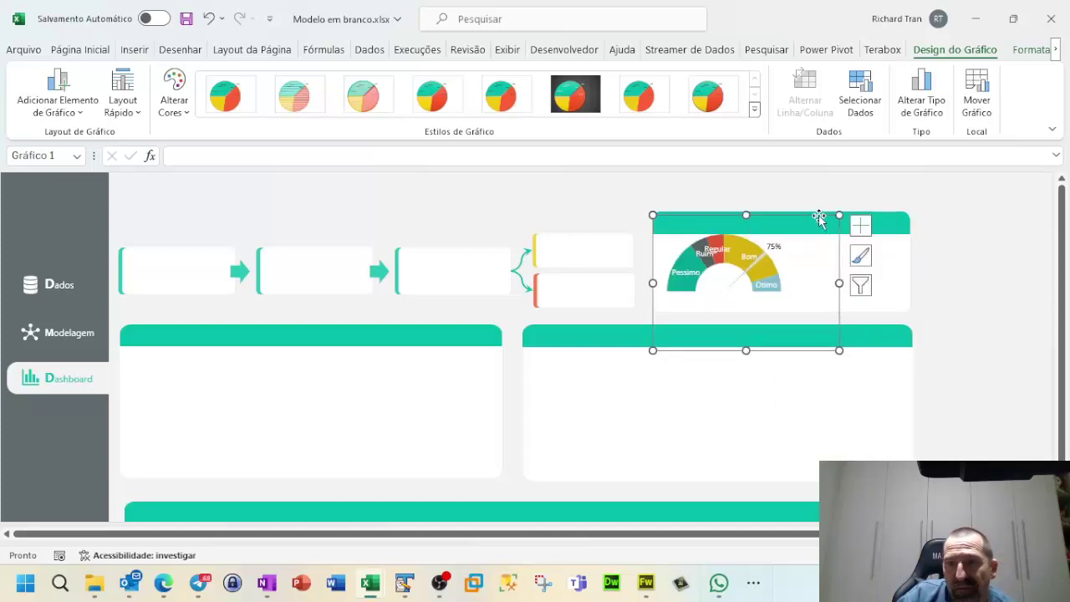
drag(819, 216, 820, 223)
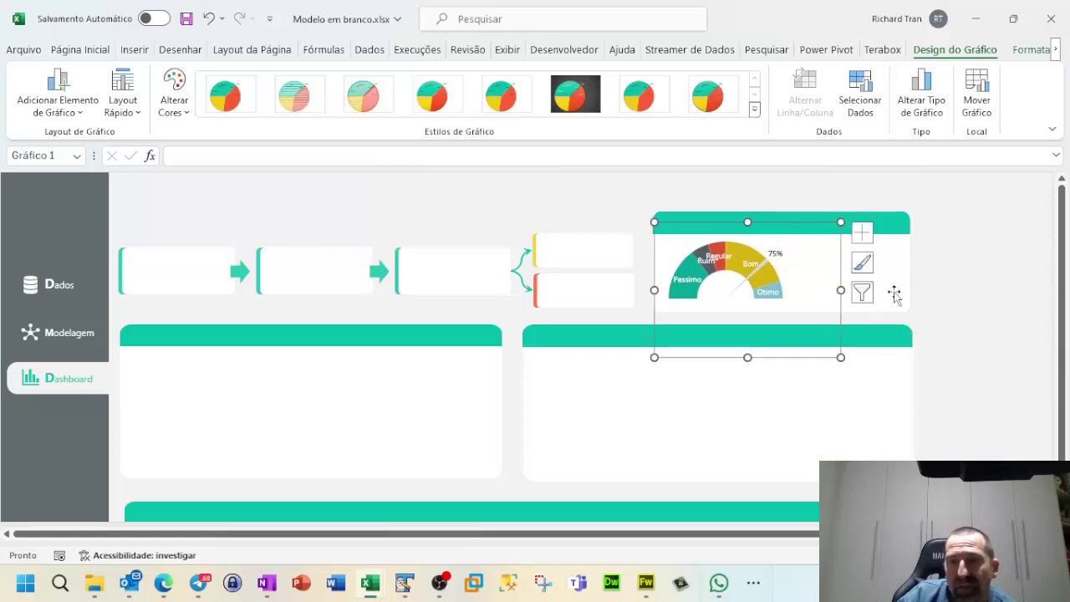
click(1020, 283)
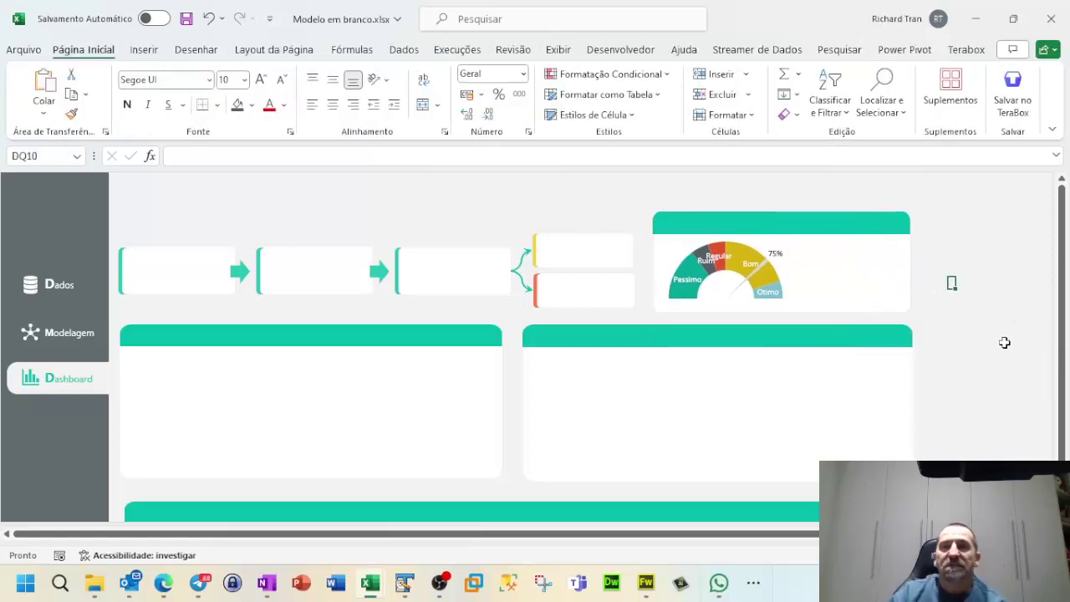